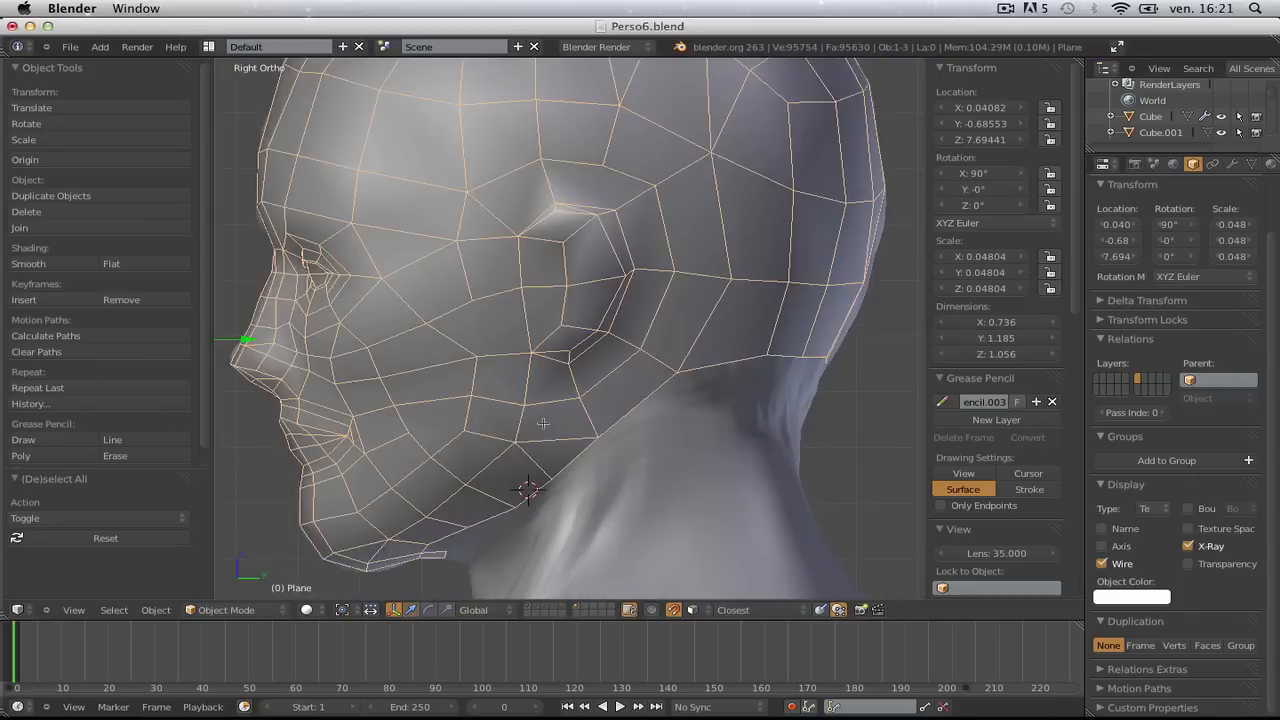
- Enter Edit Mode on the face mesh and reposition the border vertex where the jaw meets the neck below the ear
shift+middle_drag(597, 487, 503, 316)
scroll(503, 316, up, 1)
key(z)
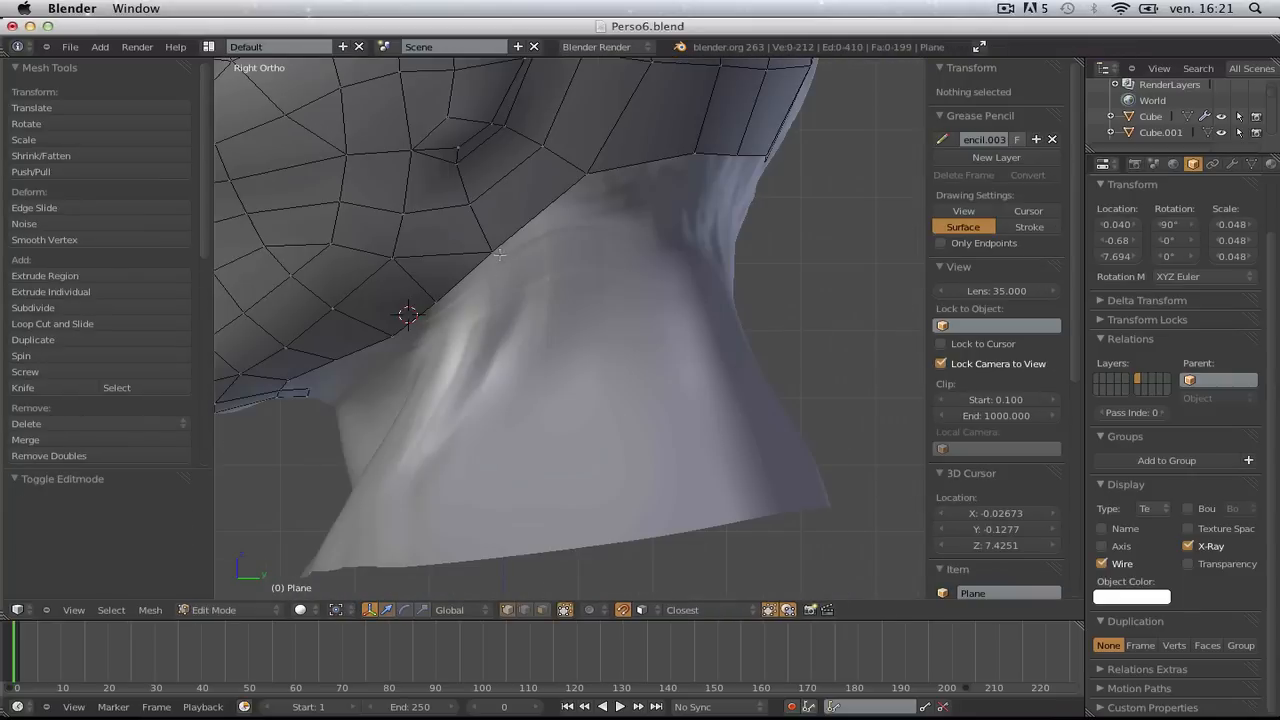
right_click(493, 252)
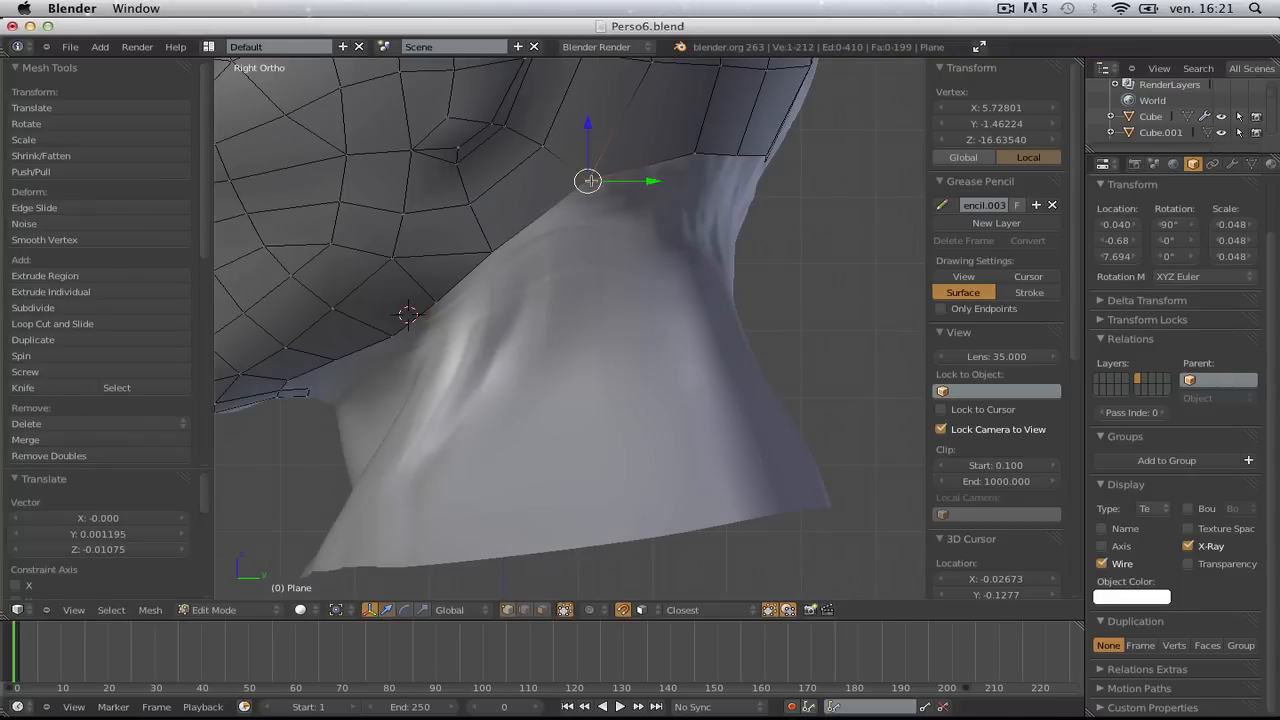
key(a)
- Select two neighbouring border vertices under the chin and move them onto the sculpted surface
middle_drag(536, 224, 476, 340)
scroll(476, 340, up, 3)
middle_drag(419, 404, 589, 252)
right_click(513, 278)
shift+right_click(465, 300)
key(g)
click(455, 331)
- Fine-tune the position of the end vertex of the under-chin strip against the sculpt
scroll(583, 286, up, 2)
right_click(596, 250)
key(g)
click(594, 248)
middle_drag(725, 208, 584, 297)
key(g)
click(610, 277)
- Extrude two new vertices along the underside of the jaw and fill the quads between them and the jaw border
key(e)
click(482, 242)
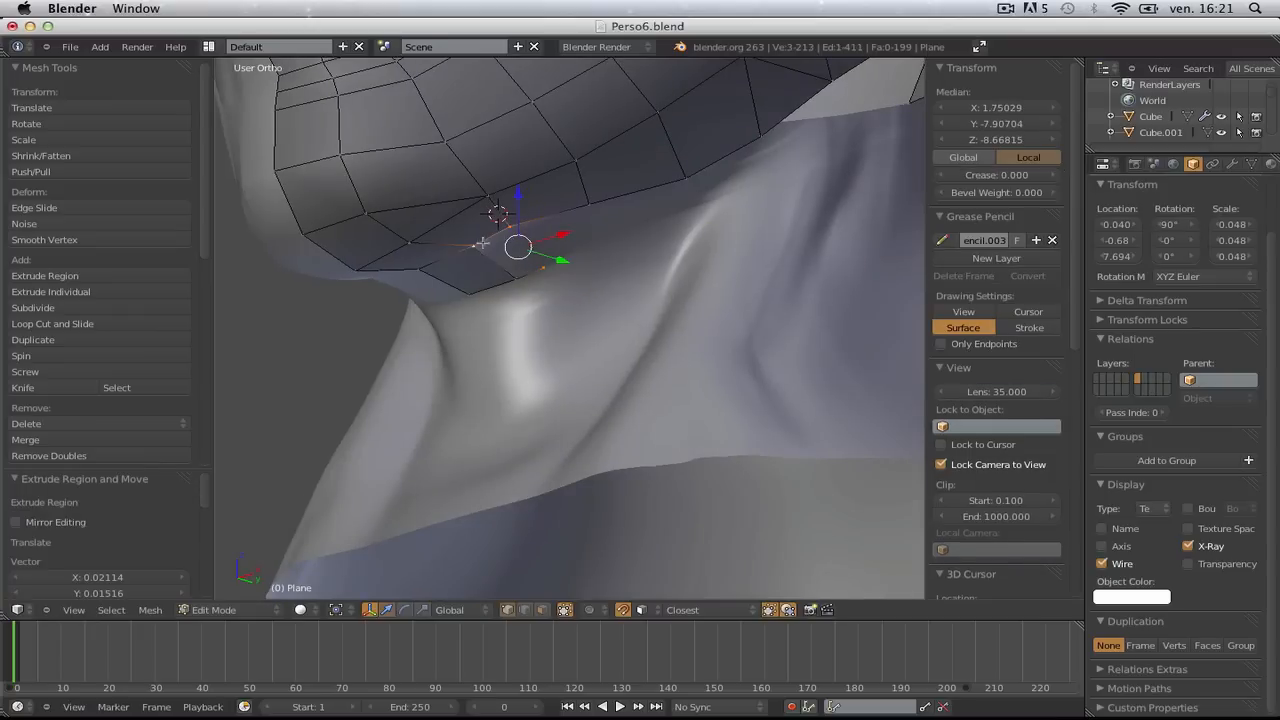
right_click(543, 266)
key(e)
click(618, 247)
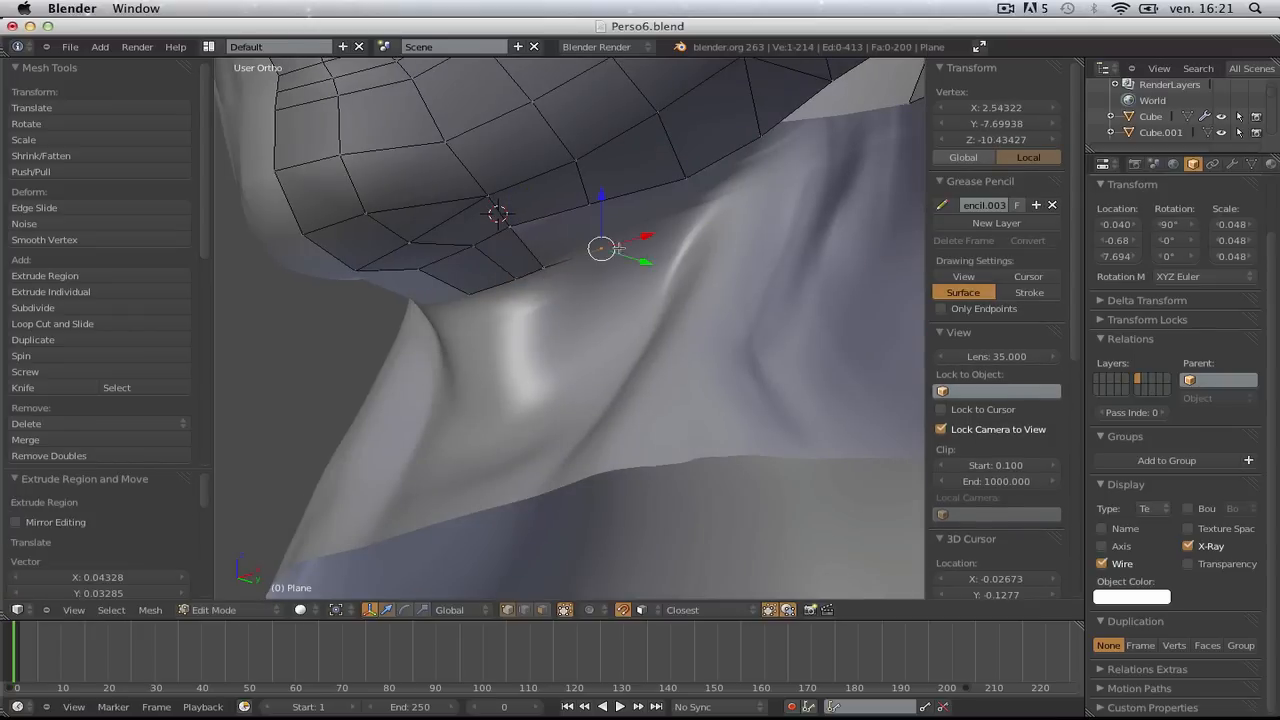
drag(520, 218, 517, 213)
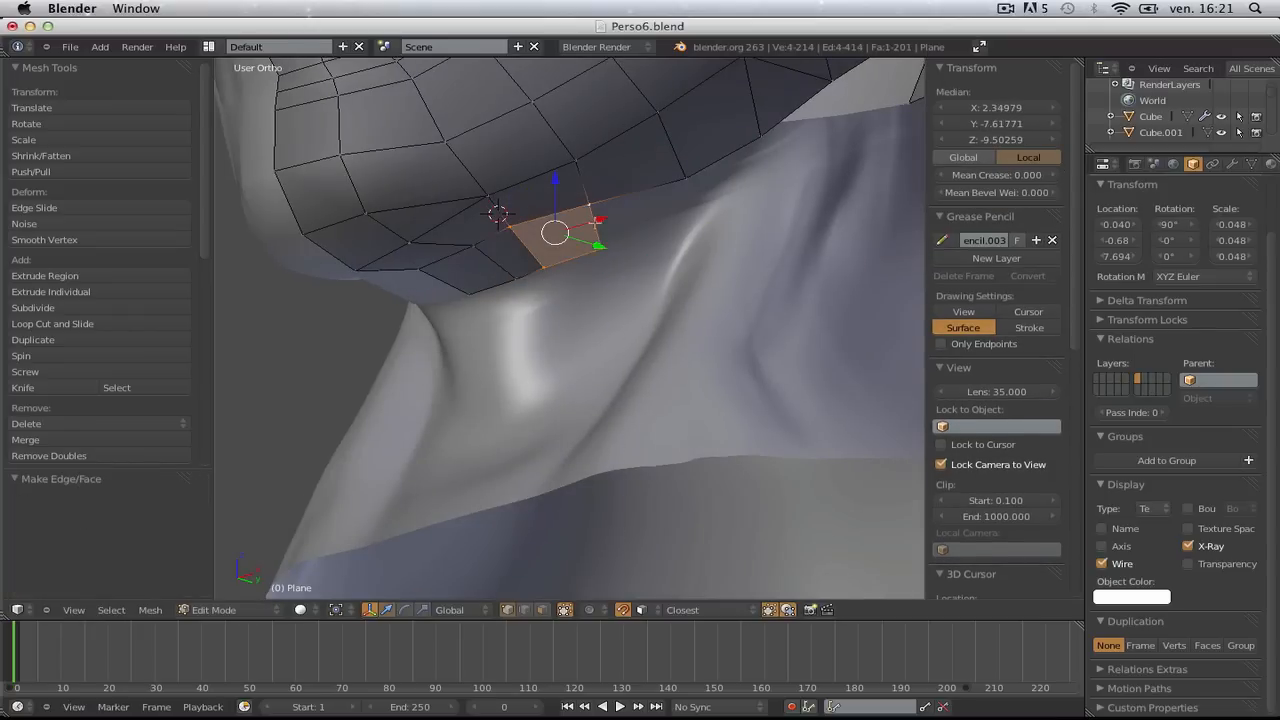
- Extrude the strip's end vertex one segment backward under the jaw and fill the quad up to the border
key(a)
middle_drag(591, 218, 514, 334)
right_click(517, 335)
key(e)
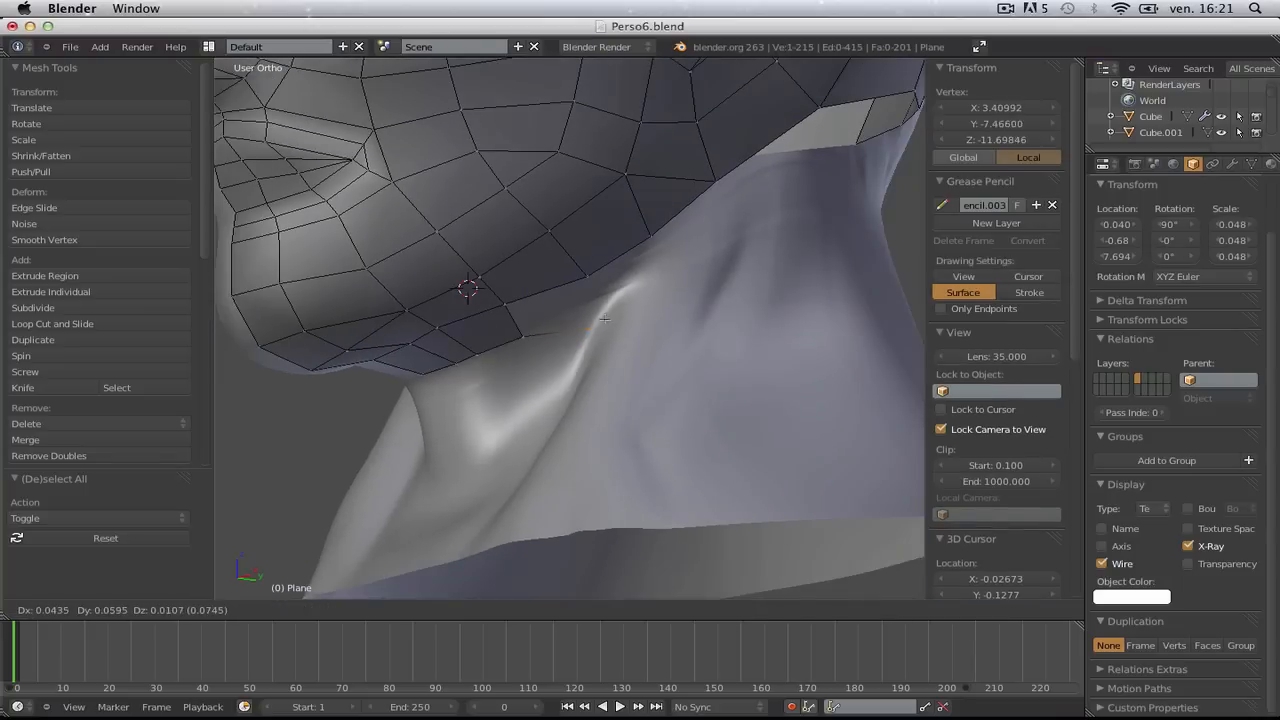
click(594, 302)
shift+right_click(523, 338)
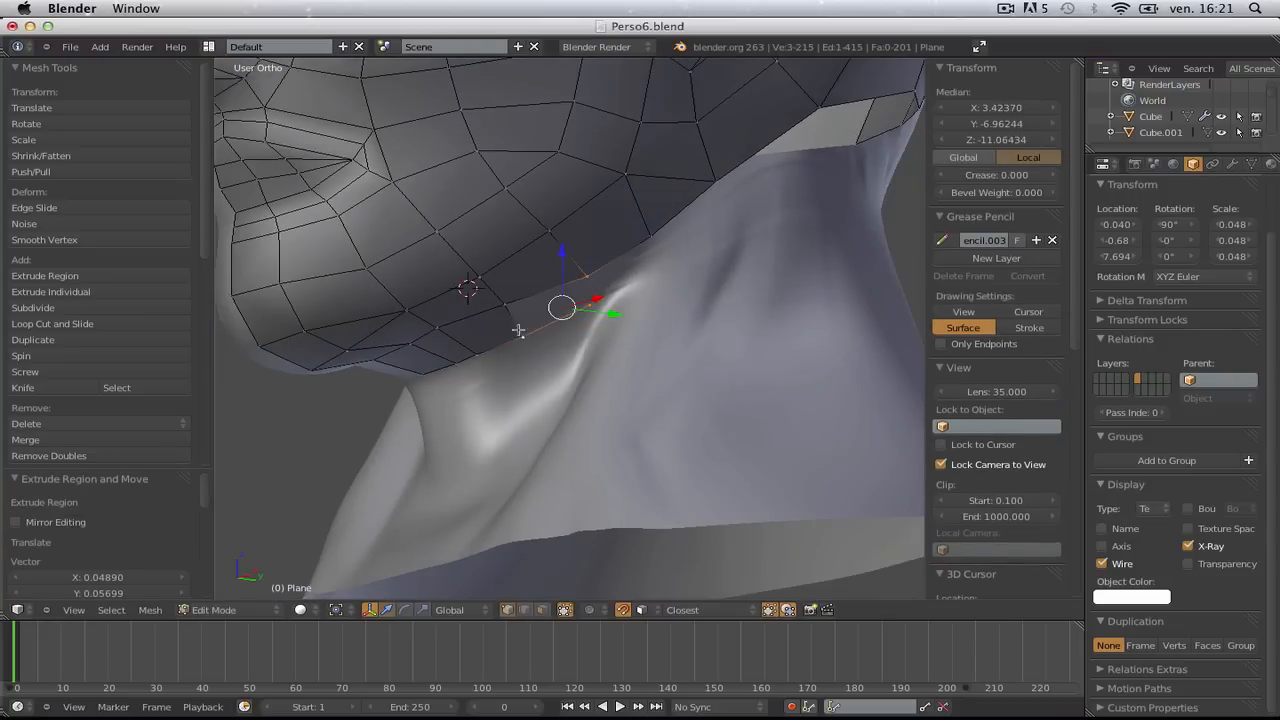
key(f)
- Nudge the jaw border vertex above the newly filled quad to even out the edge flow
key(a)
right_click(586, 279)
key(g)
click(582, 273)
key(a)
- Extend the under-jaw strip by extruding and adjusting another vertex, and fill the quad against the jaw border
right_click(591, 302)
key(e)
click(656, 276)
key(e)
click(645, 300)
key(e)
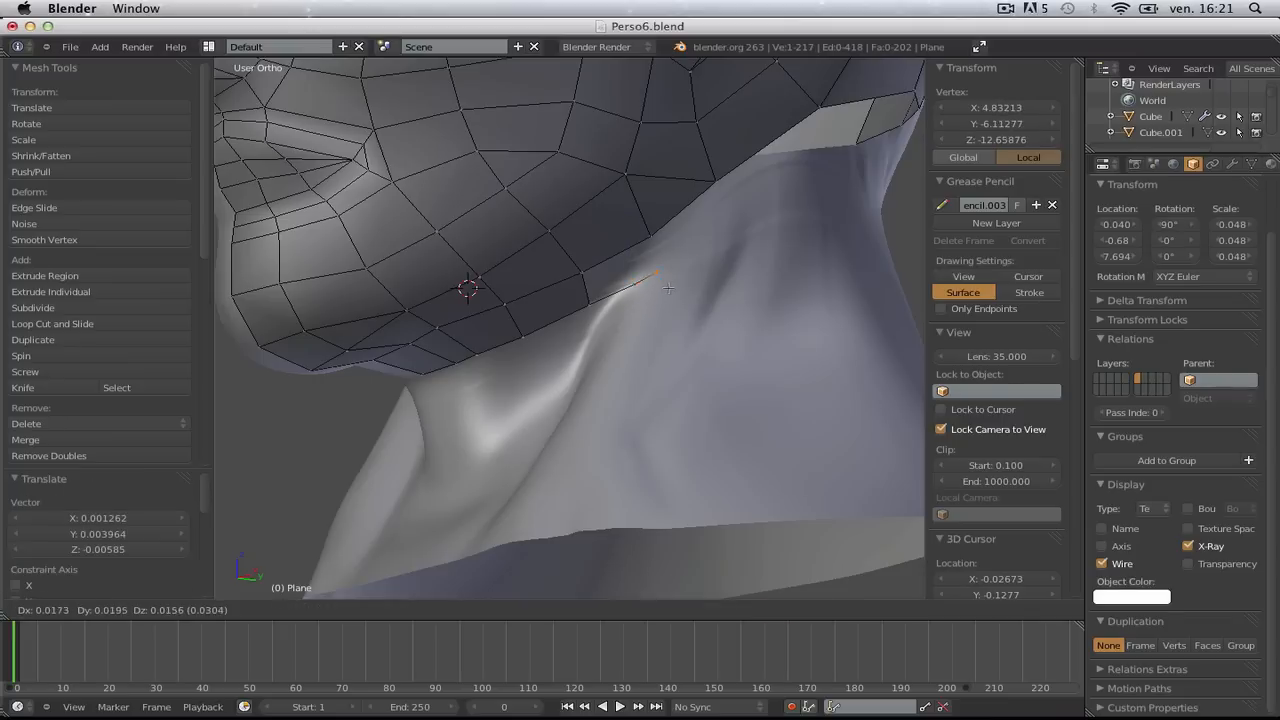
click(668, 288)
key(ctrl+z)
key(e)
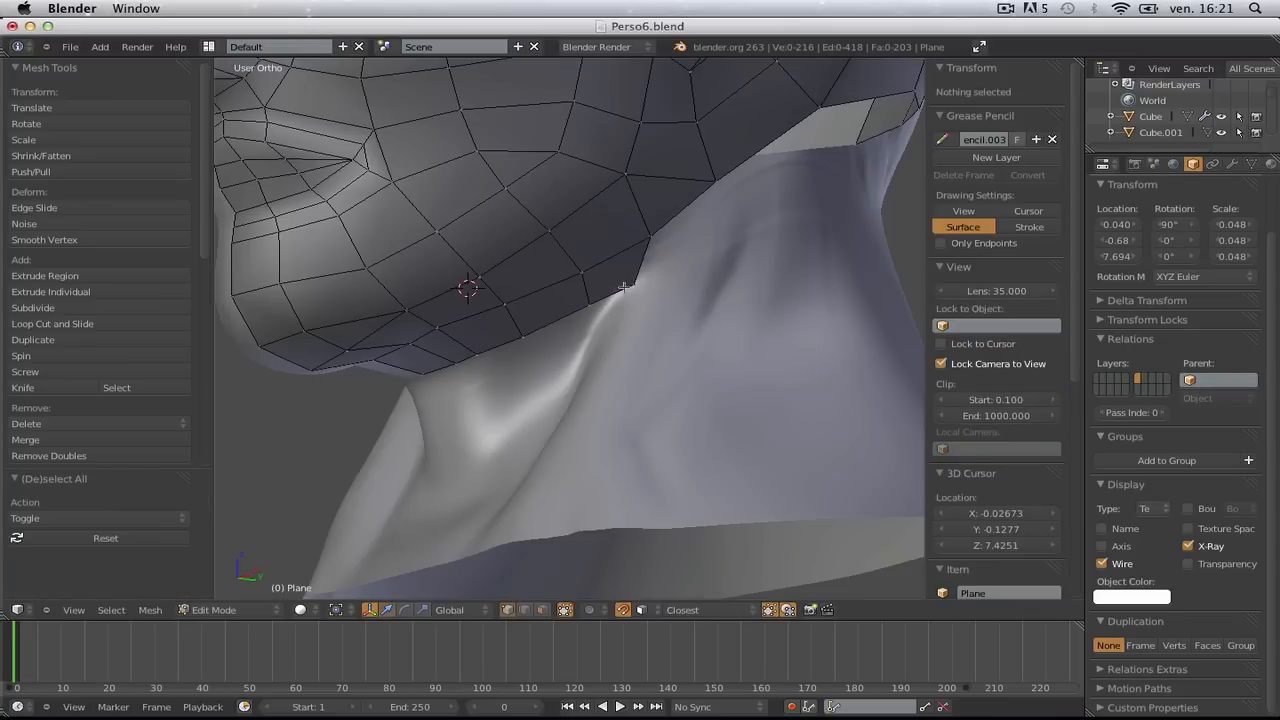
click(668, 272)
- Extrude the strip's end vertex toward the jaw angle, undo the unwanted result and fill a clean quad there
middle_drag(668, 272, 605, 328)
key(e)
click(676, 322)
key(e)
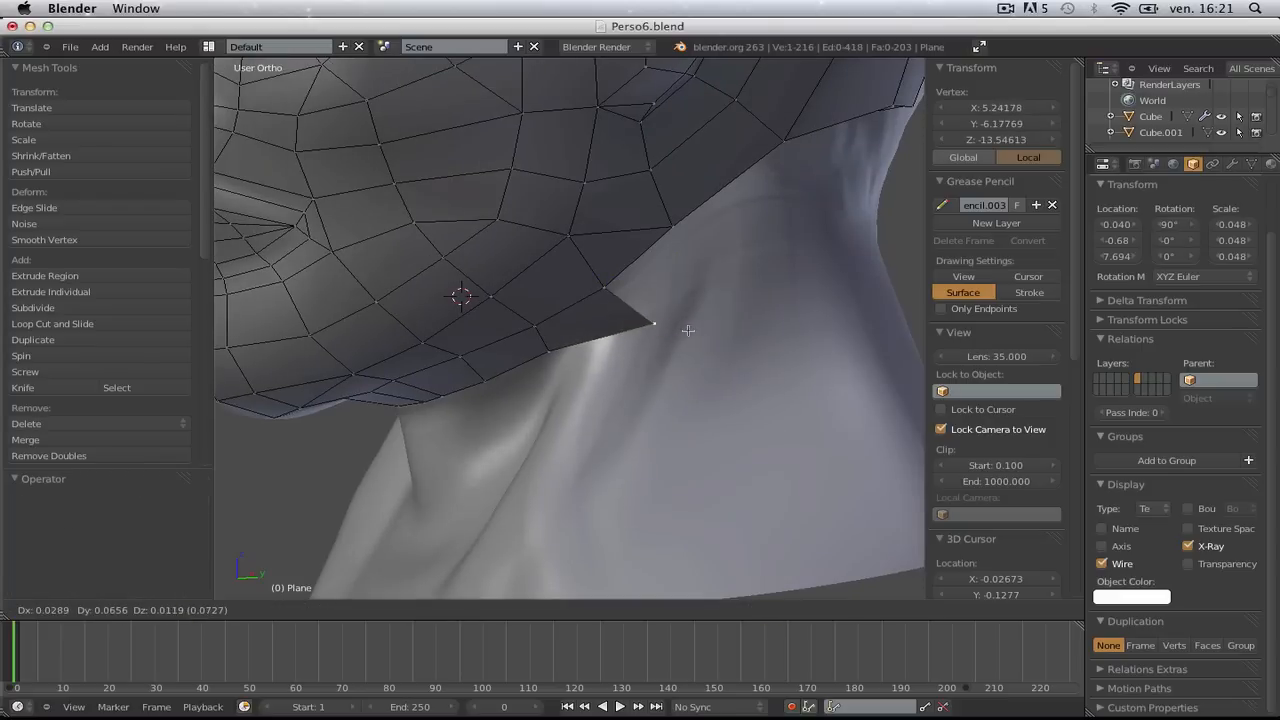
click(707, 318)
shift+right_click(580, 321)
shift+right_click(597, 294)
key(ctrl+z)
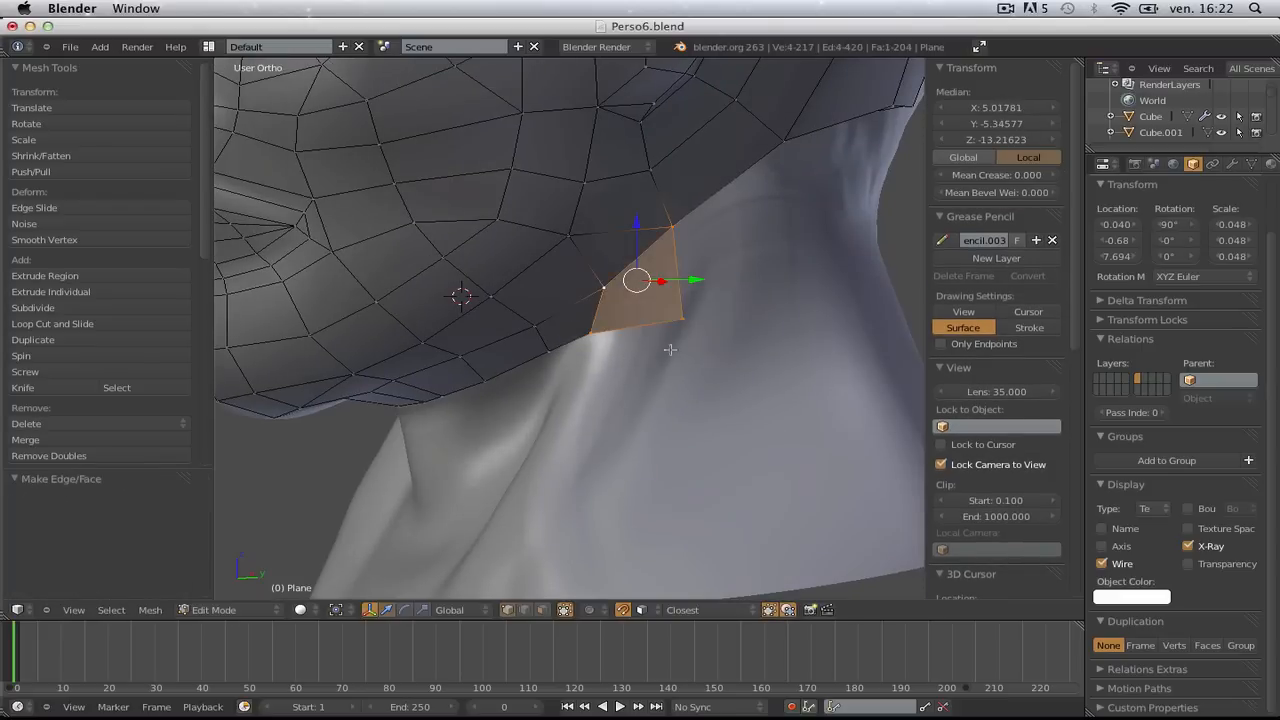
right_click(649, 354)
key(a)
- Reposition two lower-edge vertices of the under-jaw strip to space its faces evenly
middle_drag(649, 354, 568, 389)
right_click(448, 425)
key(g)
click(478, 413)
key(a)
right_click(388, 455)
key(g)
click(389, 461)
key(a)
- Extrude the strip's end vertex to below the ear and fill the quad up to the jaw border
scroll(481, 411, down, 3)
scroll(481, 411, down, 1)
mouse_move(481, 411)
middle_down()
mouse_move(432, 428)
mouse_move(490, 392)
middle_up()
scroll(432, 420, up, 2)
right_click(535, 373)
key(g)
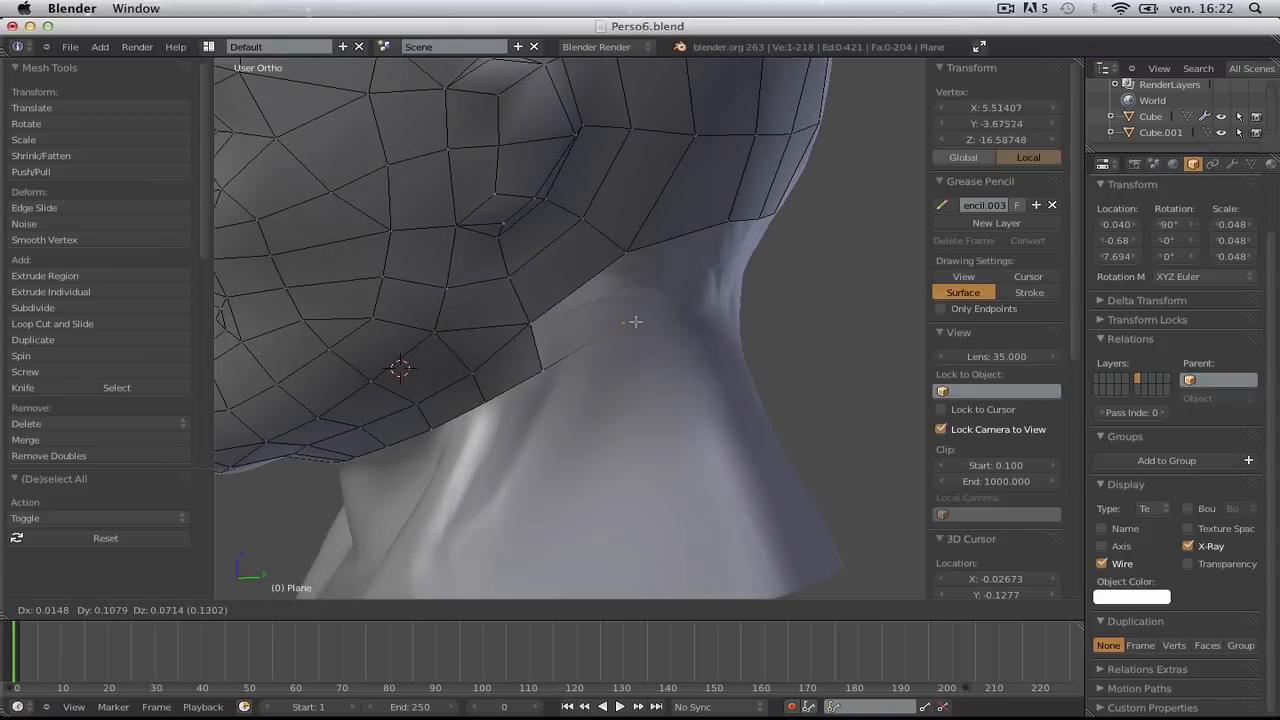
click(644, 307)
shift+right_click(538, 340)
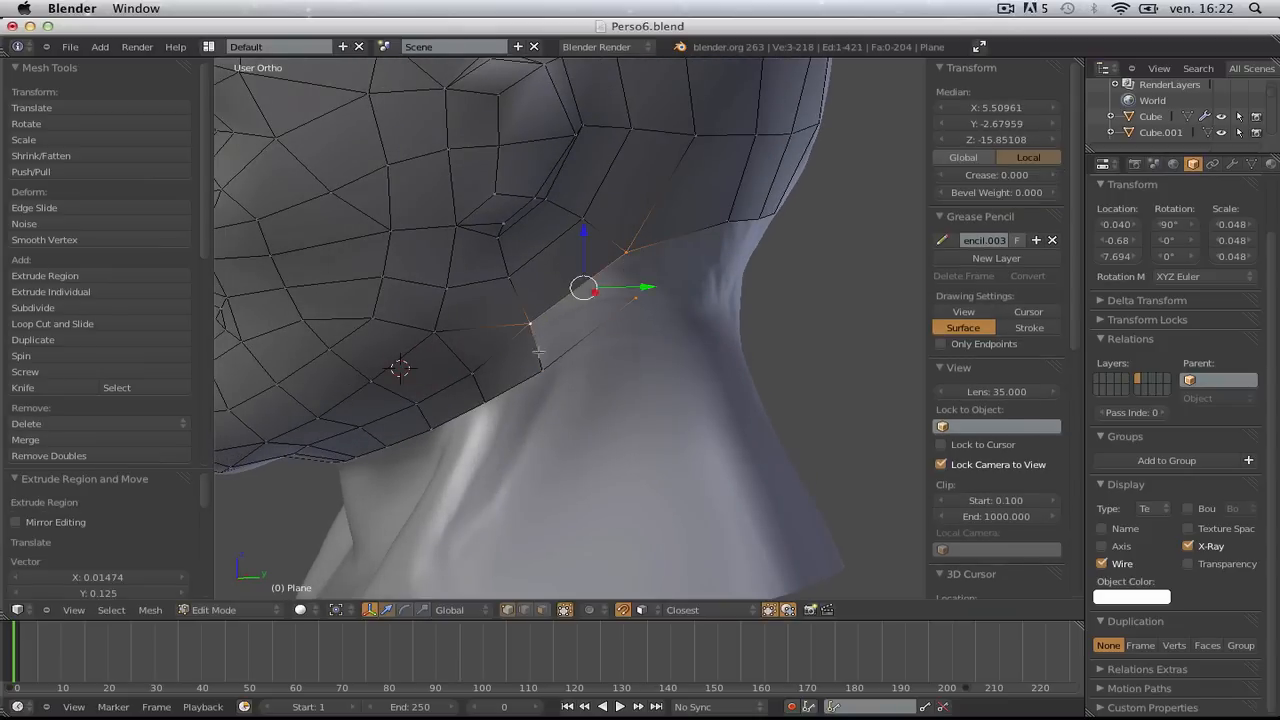
key(a)
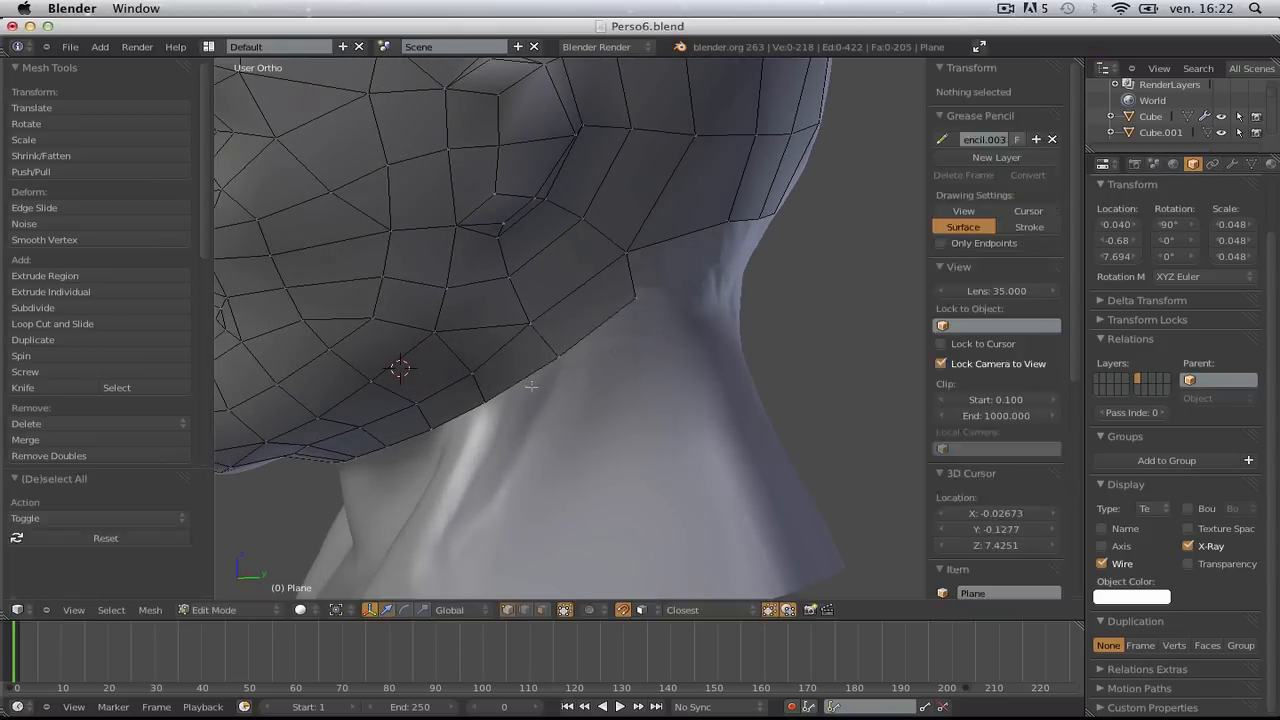
- Adjust two vertices of the under-jaw strip to smooth its lower edge
scroll(508, 398, down, 3)
scroll(508, 398, up, 5)
right_click(530, 335)
key(g)
click(467, 378)
key(a)
mouse_move(467, 378)
middle_down()
mouse_move(439, 395)
mouse_move(399, 385)
mouse_move(450, 383)
middle_up()
right_click(436, 373)
key(g)
click(443, 360)
key(a)
- Shift a lower-edge vertex and the vertex above it under the chin to even out the quads
scroll(443, 376, up, 2)
right_click(477, 349)
key(g)
click(521, 336)
key(g)
click(537, 339)
right_click(512, 278)
key(g)
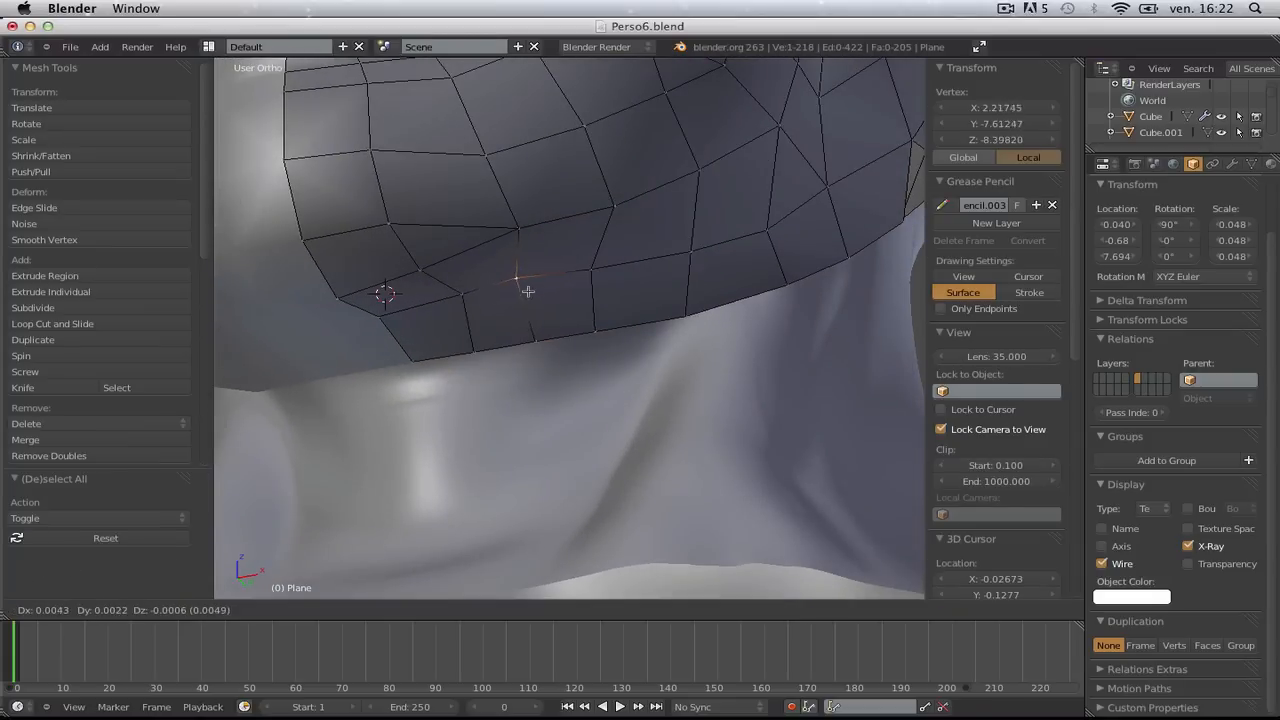
click(437, 305)
- Check the head in Object Mode and extrude the strip's end vertex below the ear toward the nape
key(Tab)
scroll(454, 325, down, 6)
middle_drag(454, 325, 346, 496)
scroll(615, 362, up, 4)
key(Tab)
middle_drag(545, 404, 487, 392)
key(e)
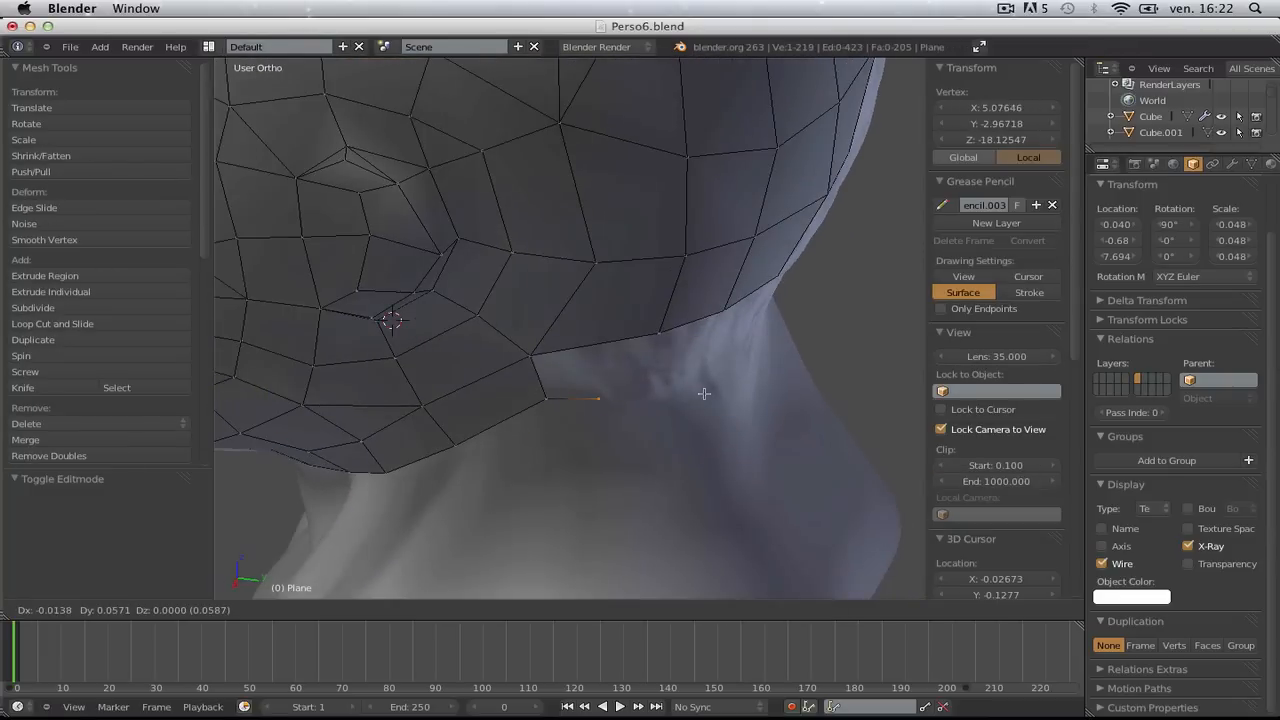
click(765, 373)
- Fill a quad between the extruded edge behind the ear and the skull border above it
middle_drag(765, 373, 723, 349)
right_click(595, 341)
shift+right_click(470, 353)
shift+right_click(490, 394)
key(KP_5)
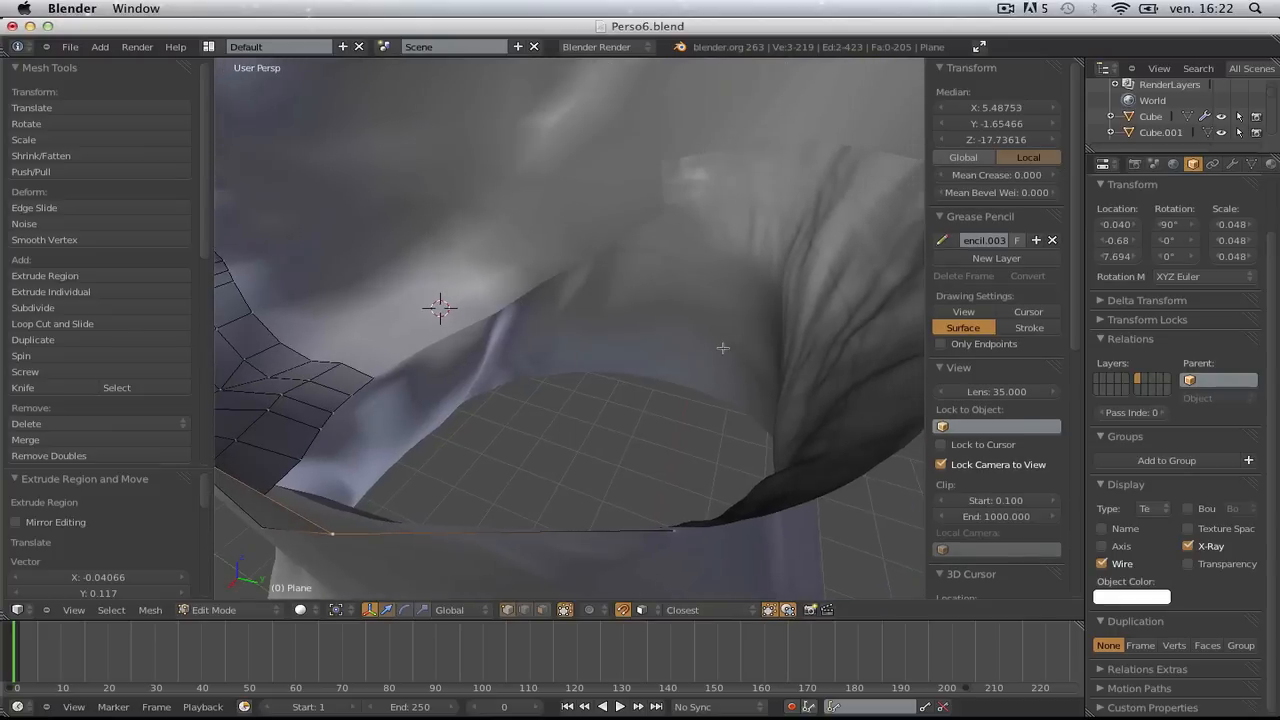
scroll(720, 351, down, 3)
key(KP_5)
key(f)
scroll(663, 360, up, 3)
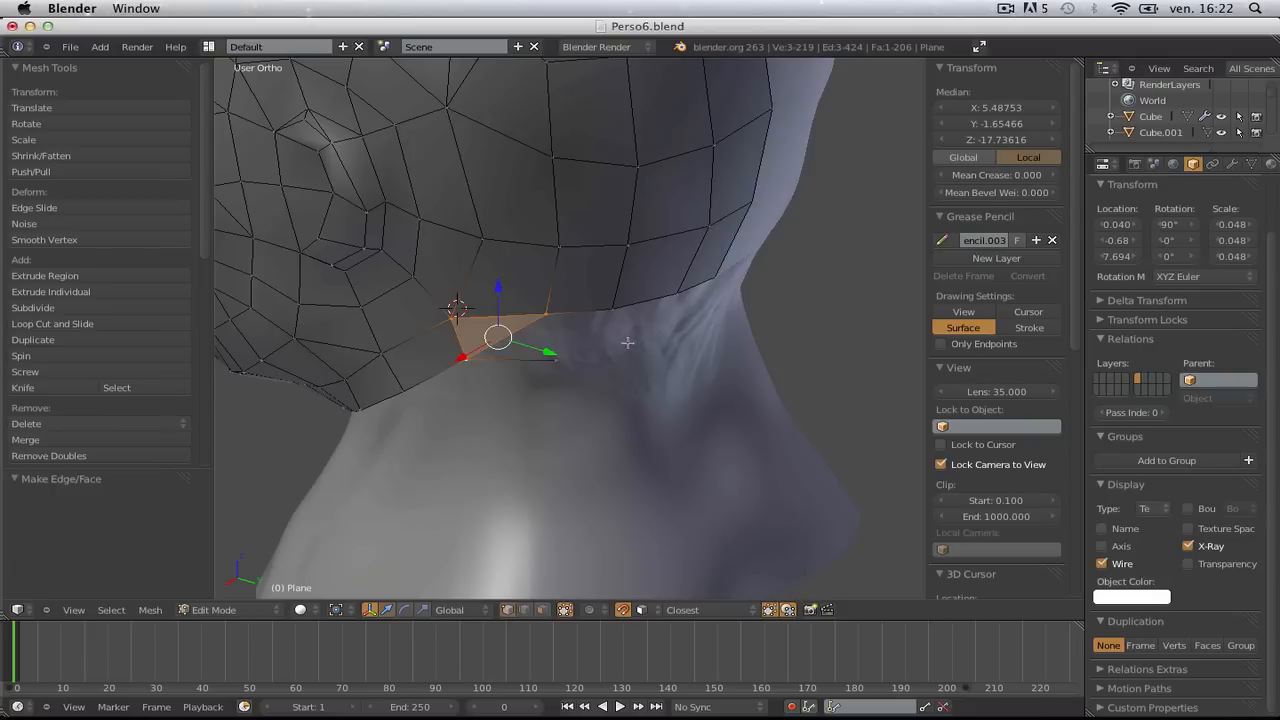
key(z)
key(z)
key(Tab)
key(Tab)
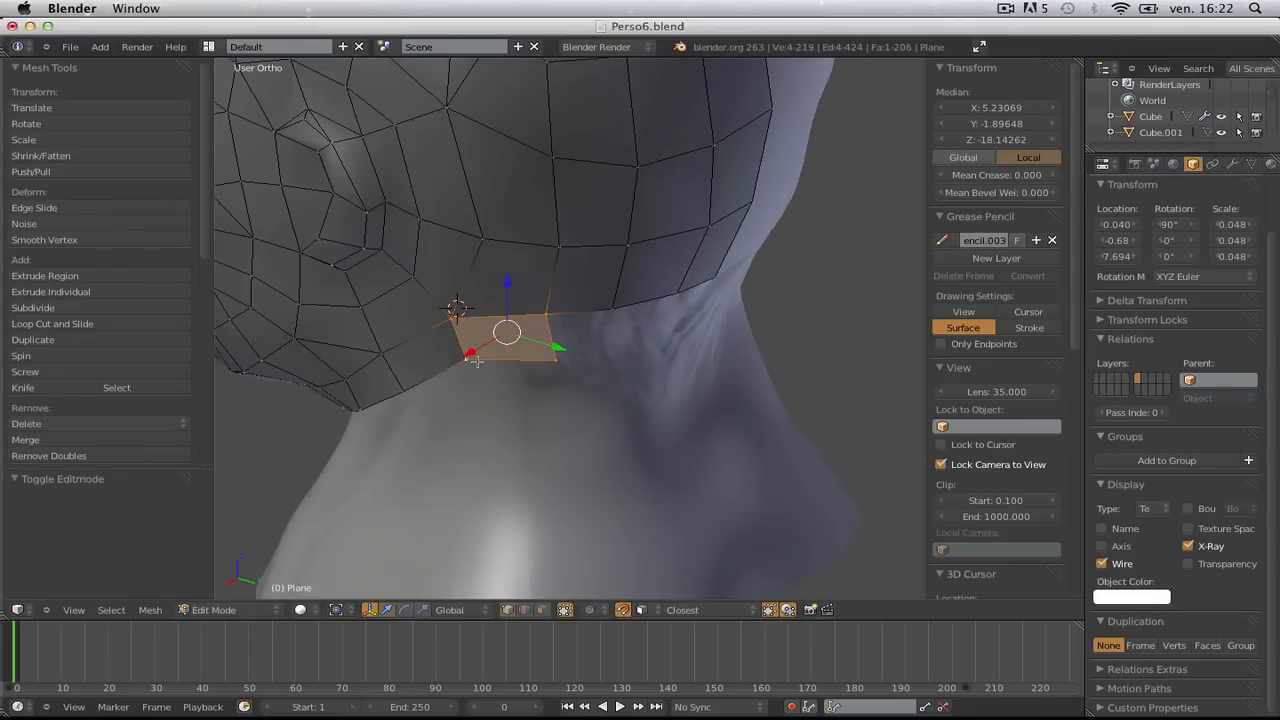
key(a)
- Nudge the strip's end vertex, extrude it further around the back of the neck and fill the quad
middle_drag(614, 383, 575, 422)
right_drag(523, 431, 511, 429)
click(513, 429)
key(e)
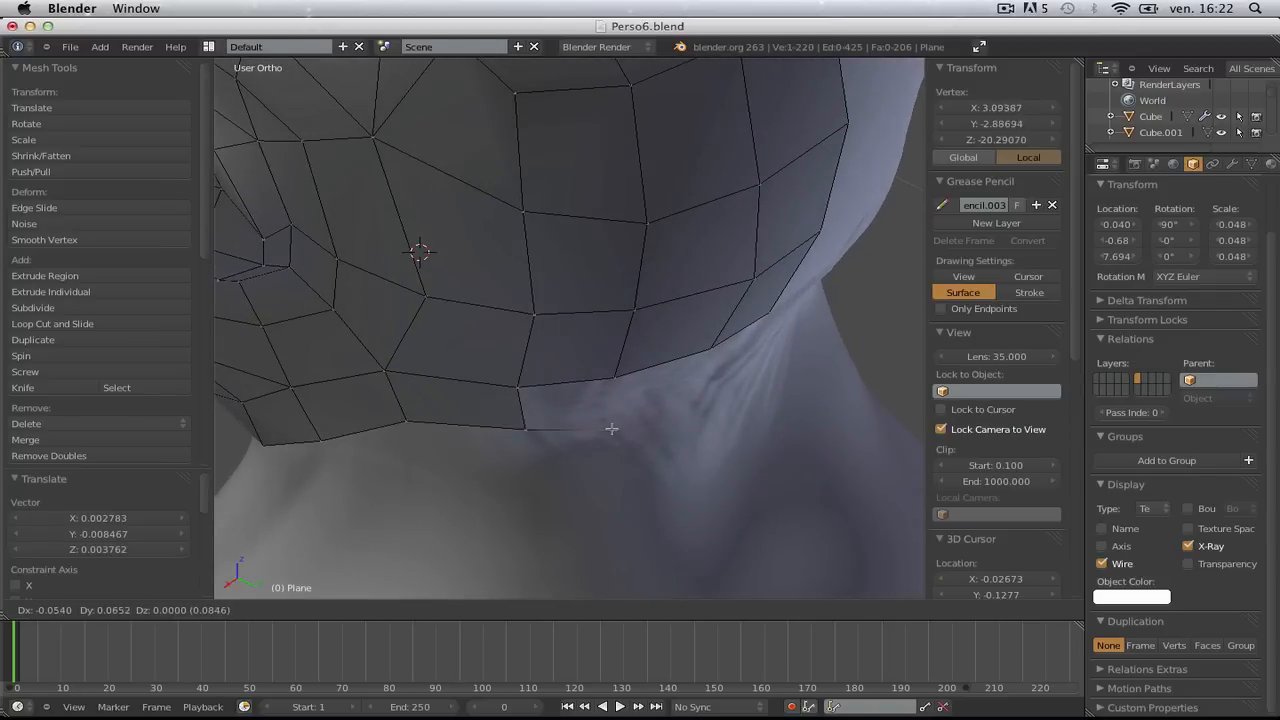
click(600, 422)
key(b)
drag(663, 469, 462, 357)
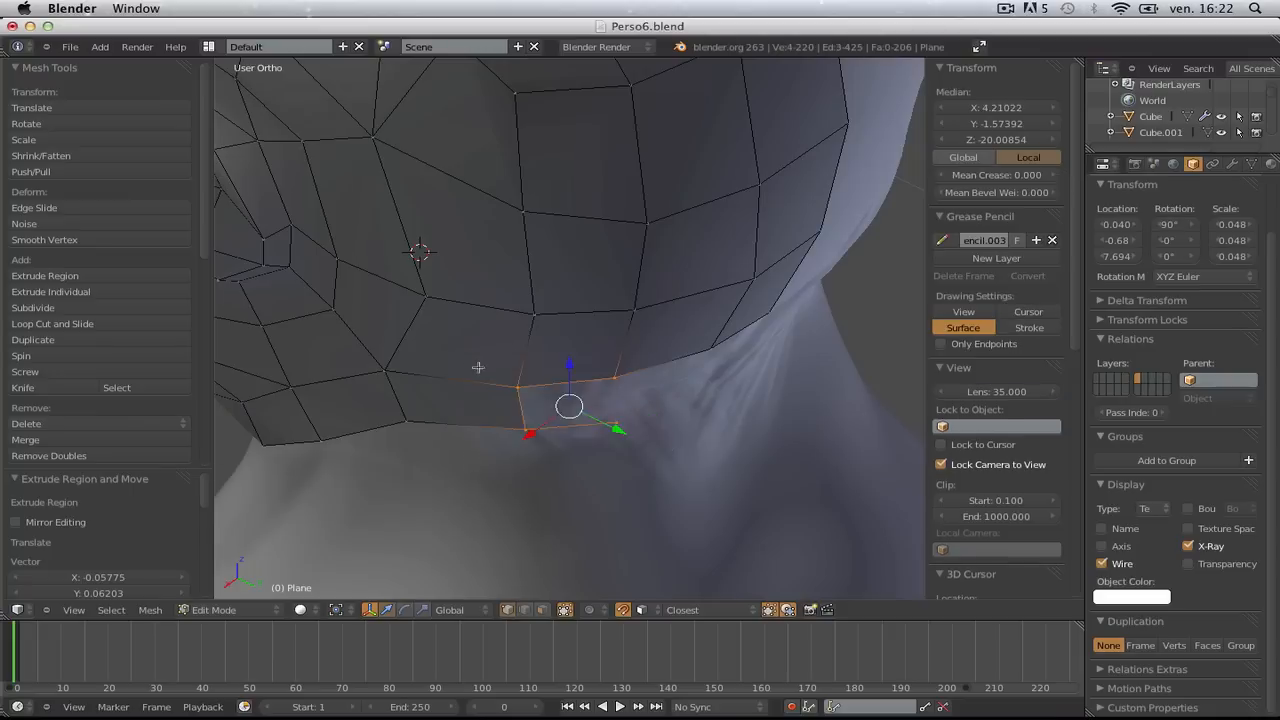
key(f)
key(a)
- Extrude one more vertex along the nape and fill the quad against the hairline border
right_click(617, 423)
key(e)
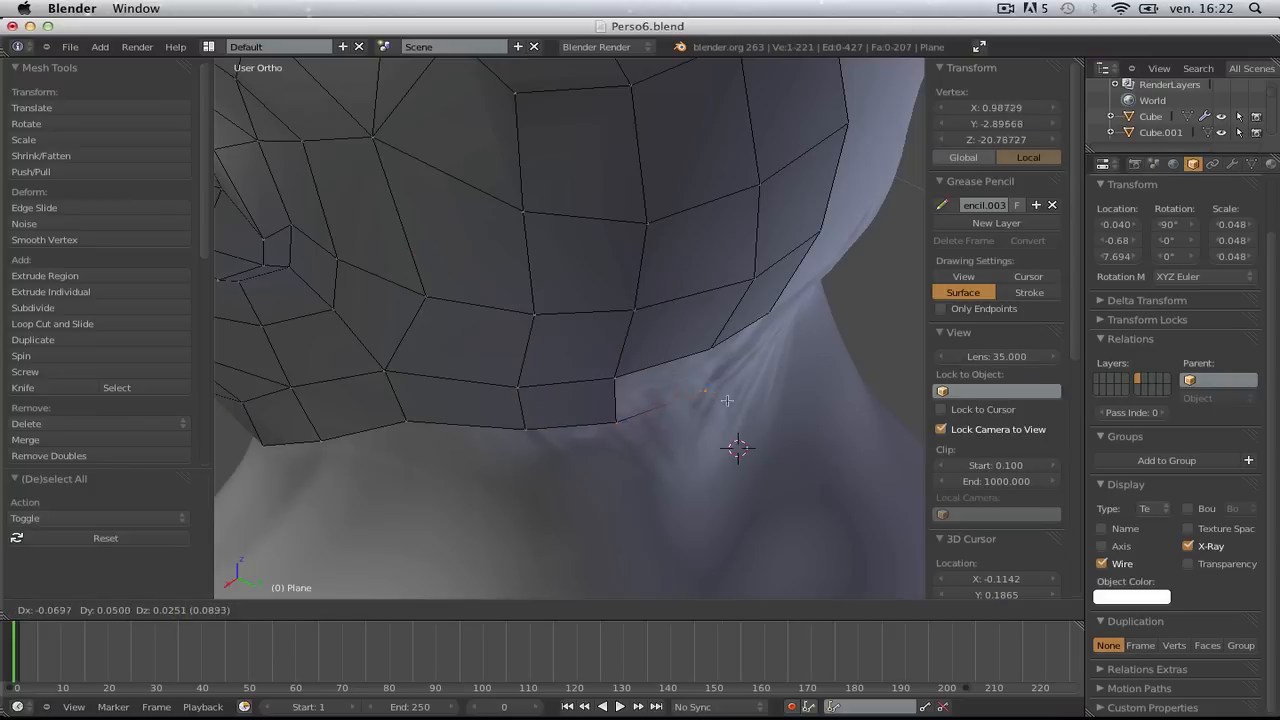
click(728, 406)
shift+right_click(611, 379)
shift+right_click(702, 343)
key(f)
key(a)
- Reposition the end vertex of the nape strip to straighten the last quad
middle_drag(716, 341, 680, 388)
right_click(619, 394)
key(g)
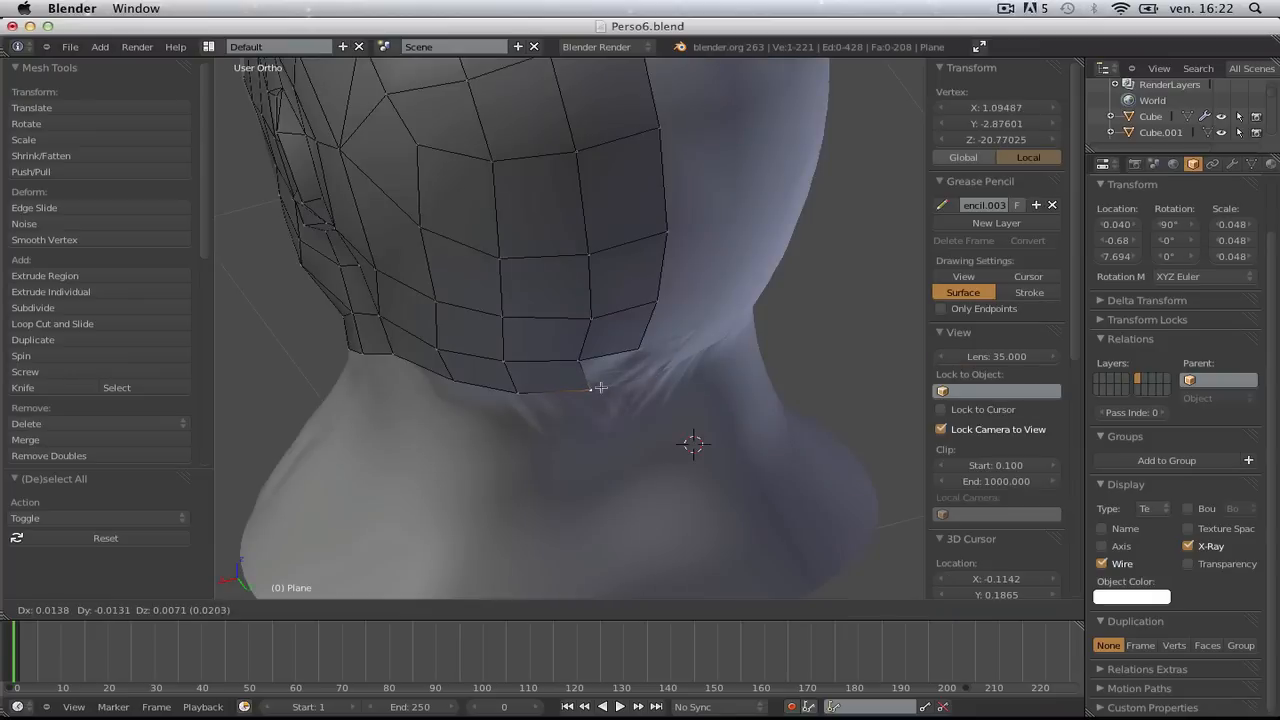
click(590, 388)
- Extrude the end vertex to the head's mirror centre line and fill the closing quad of the nape strip
key(e)
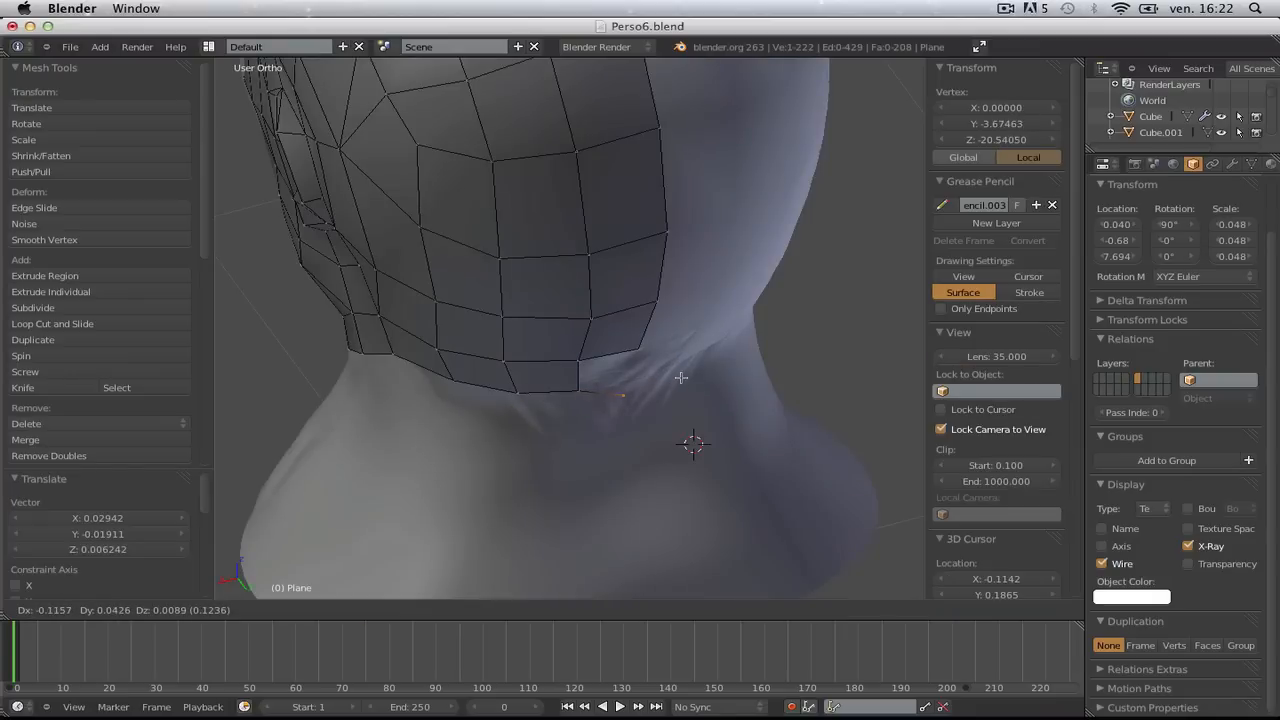
click(681, 373)
shift+right_click(576, 388)
key(a)
- Raise the centre-line vertex on the bottom edge of the nape strip
middle_drag(663, 404, 609, 363)
scroll(609, 363, up, 3)
right_click(600, 330)
key(g)
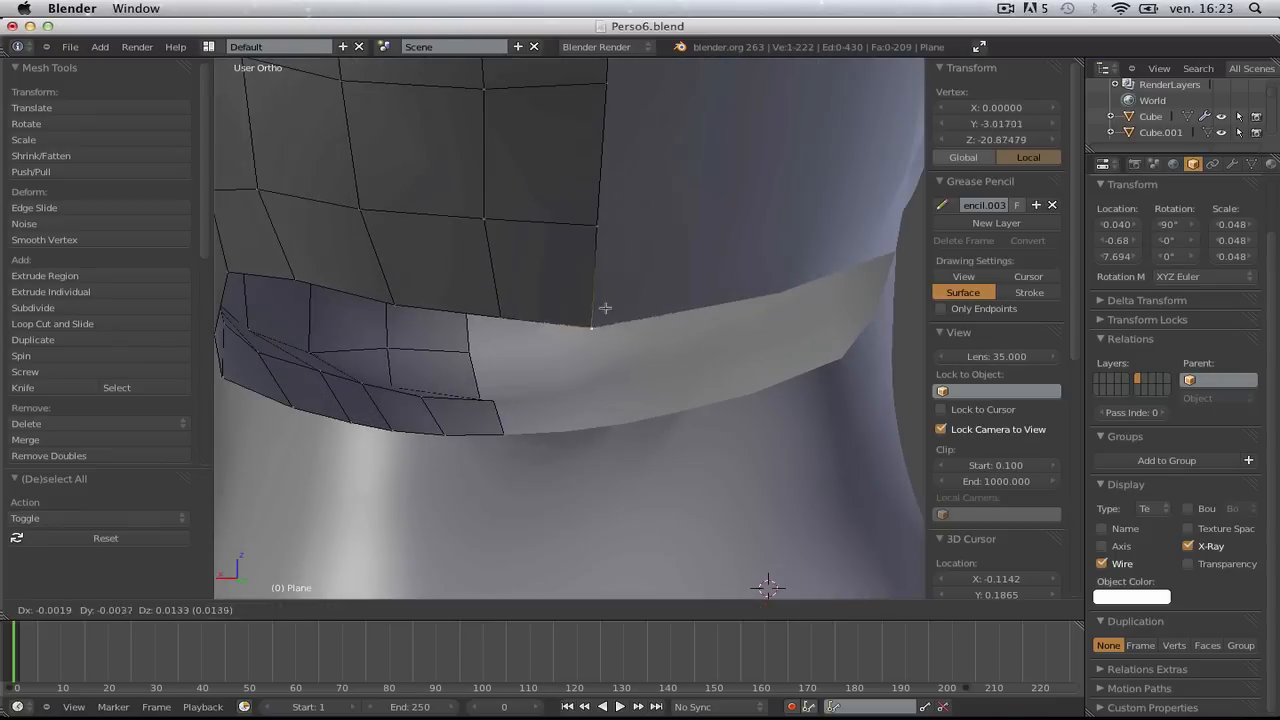
click(603, 306)
key(a)
- Raise two neighbouring vertices on the nape strip's bottom edge to smooth its border
scroll(600, 310, down, 2)
middle_drag(505, 350, 603, 359)
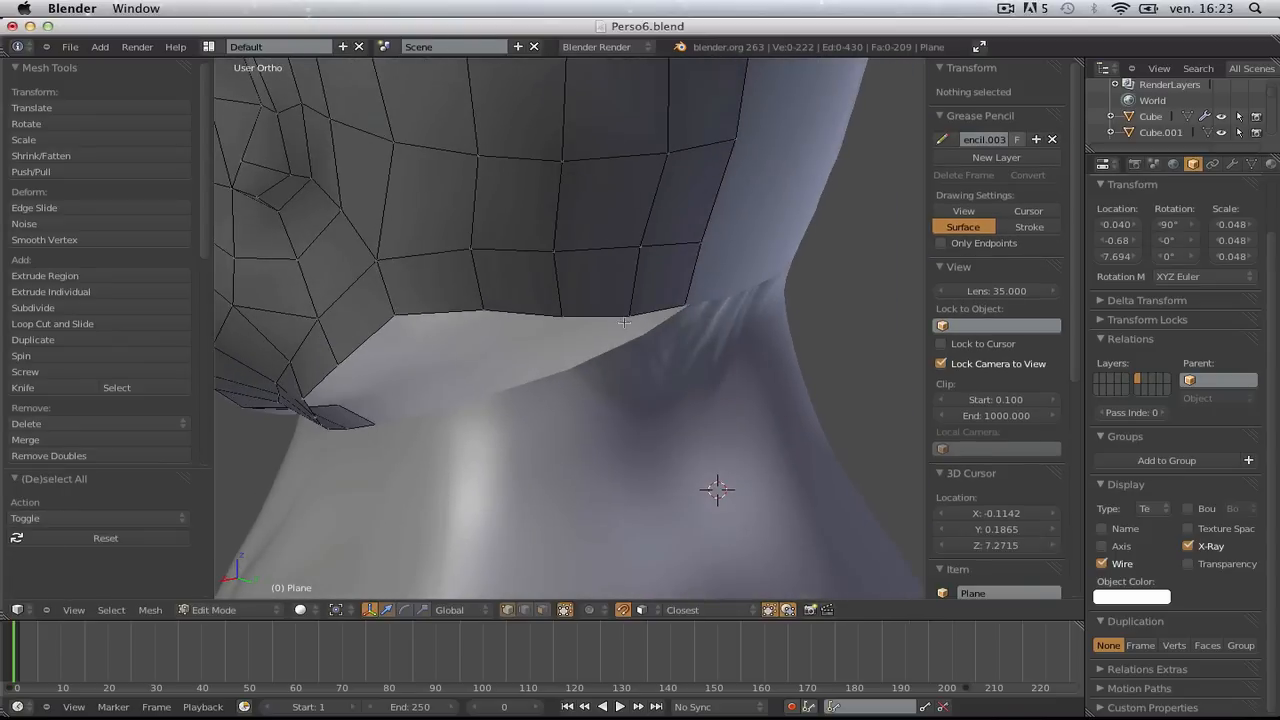
right_click(627, 318)
key(g)
click(627, 309)
key(a)
right_click(558, 314)
key(g)
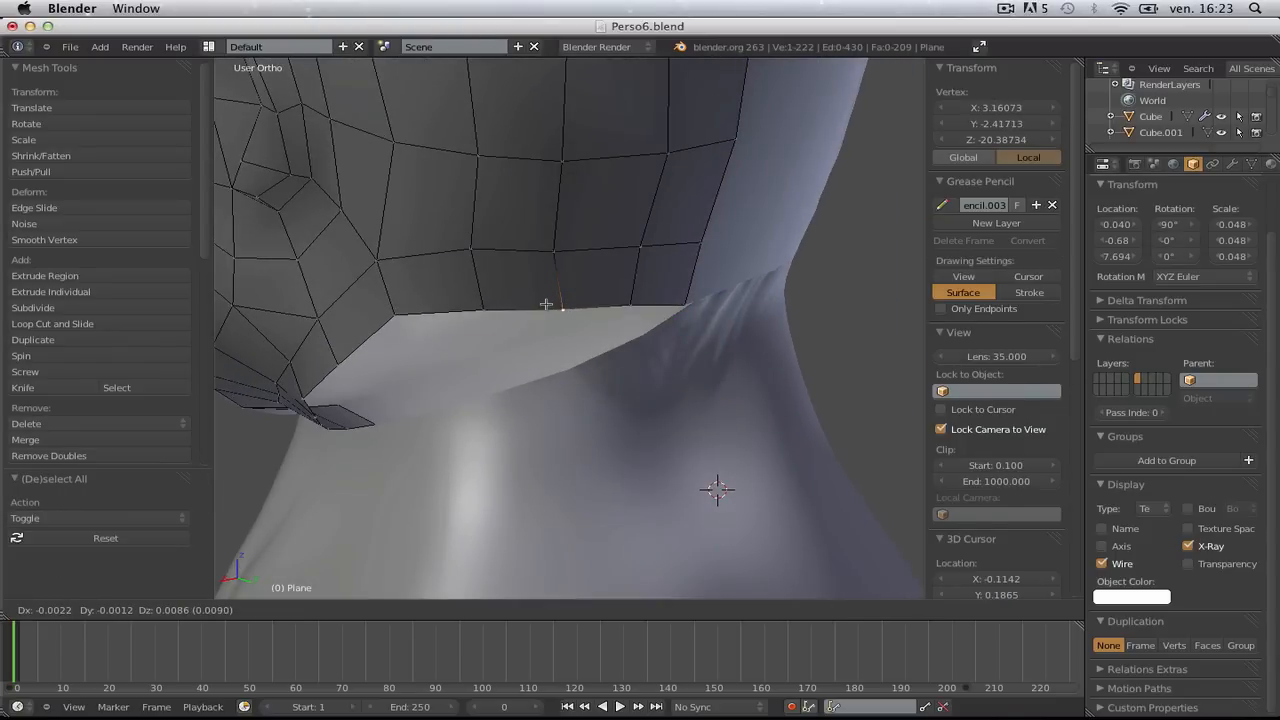
click(540, 300)
key(a)
- Nudge the adjacent bottom-border vertex and a vertex in the row above it to even out the nape quads
right_click(486, 302)
key(g)
click(485, 301)
key(a)
right_click(549, 260)
key(g)
click(551, 255)
key(a)
- Extrude four vertices of the strip's bottom edge under the chin downward to form three quads on the neck
scroll(549, 257, down, 5)
key(Tab)
middle_drag(357, 373, 445, 395)
scroll(423, 437, up, 4)
key(Tab)
scroll(534, 306, up, 2)
shift+middle_drag(423, 437, 577, 290)
right_click(545, 294)
shift+right_click(596, 287)
shift+right_click(646, 280)
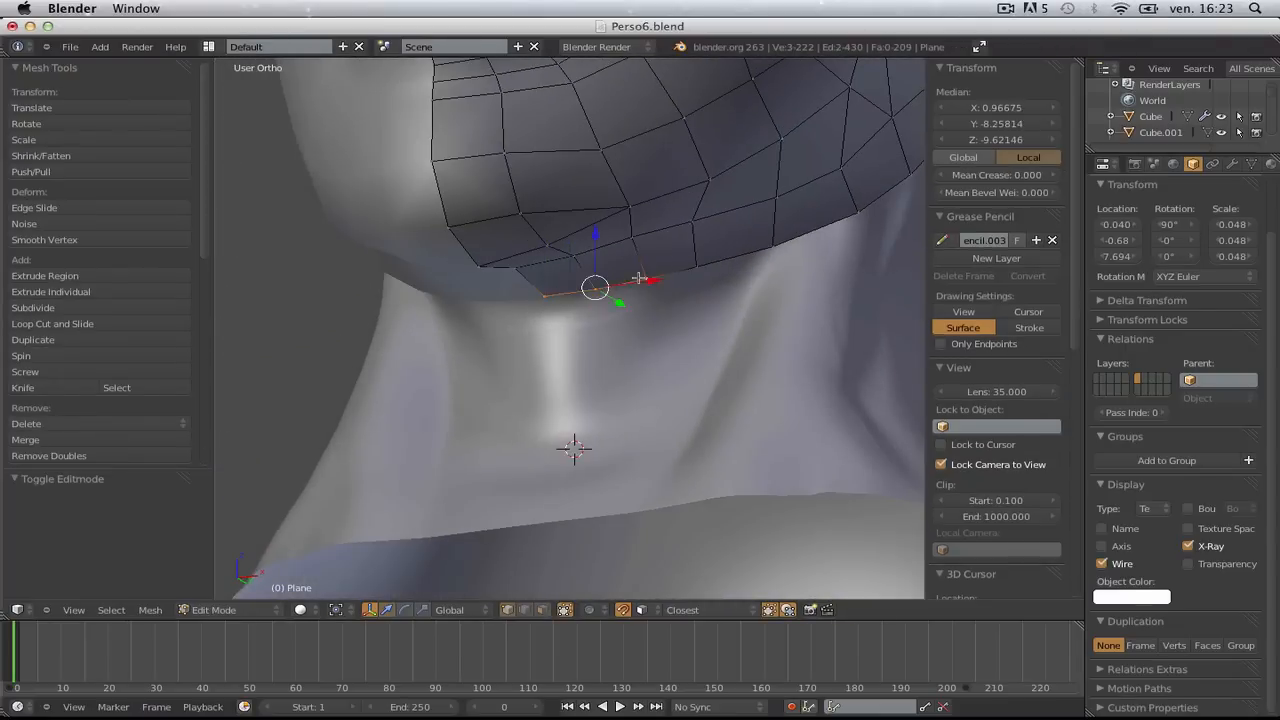
scroll(655, 284, down, 2)
shift+right_click(655, 288)
key(e)
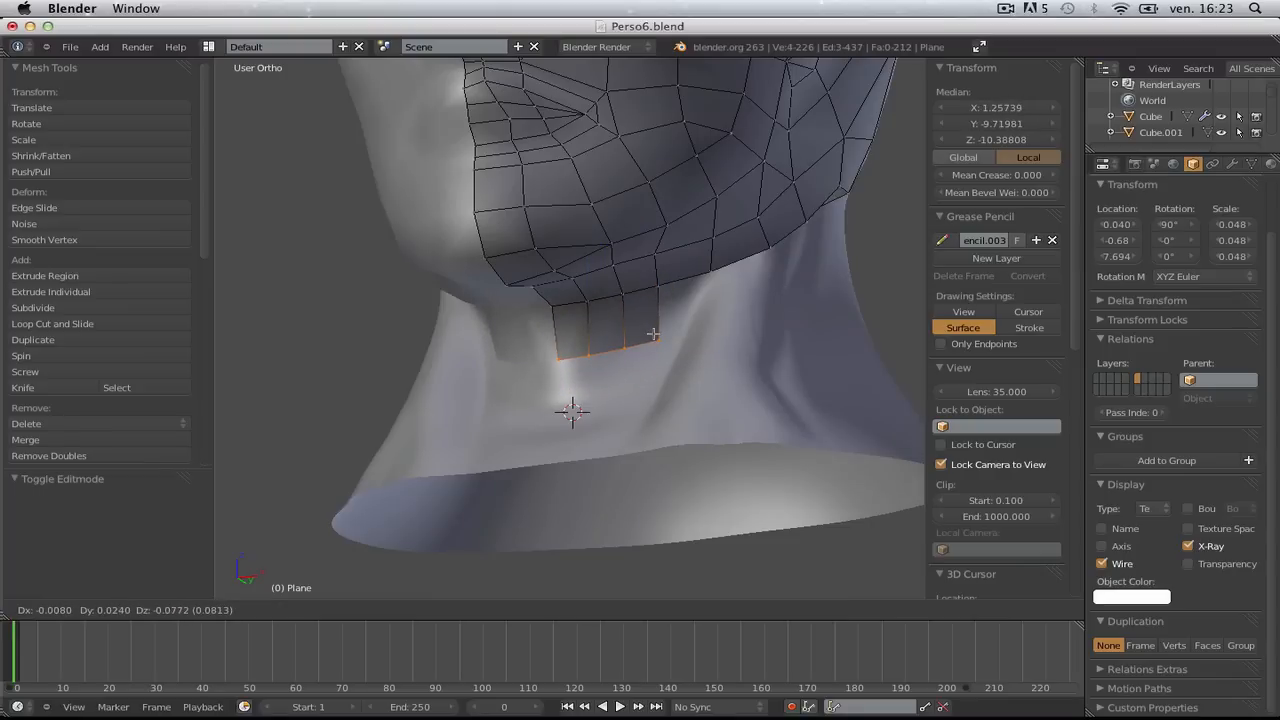
click(653, 335)
key(a)
- Extrude the next bottom-border vertex along the jaw down onto the neck and fill the quad beside the new row
middle_drag(790, 338, 630, 384)
right_click(620, 300)
key(e)
click(632, 383)
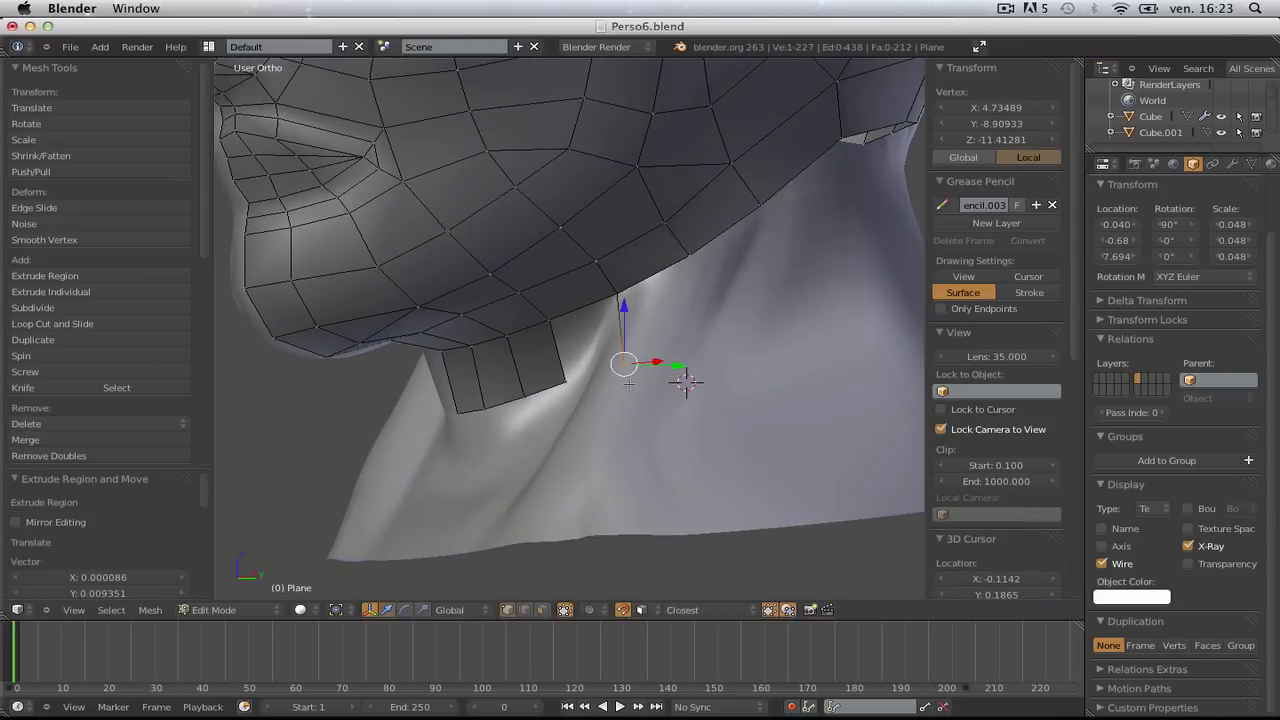
key(f)
key(a)
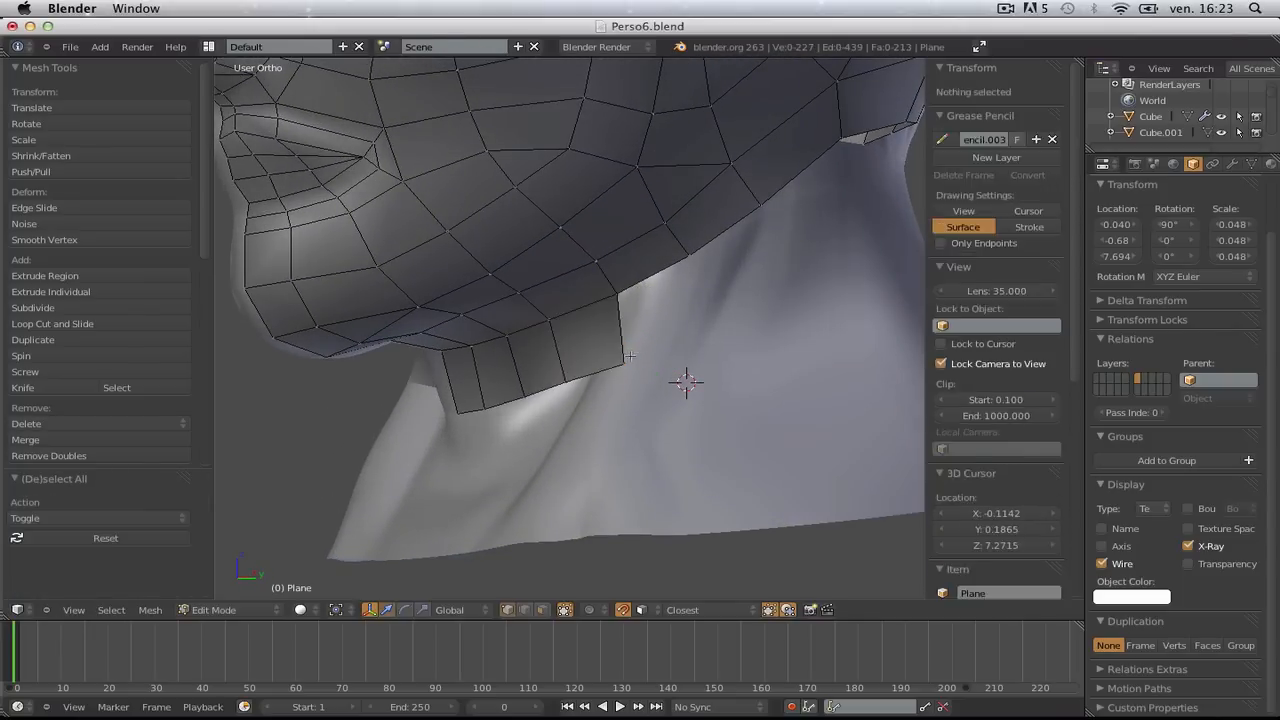
- Extrude the neck row's end vertex backward along the jaw and fill the quad against the jaw border
right_click(624, 362)
key(e)
click(757, 295)
shift+right_click(695, 254)
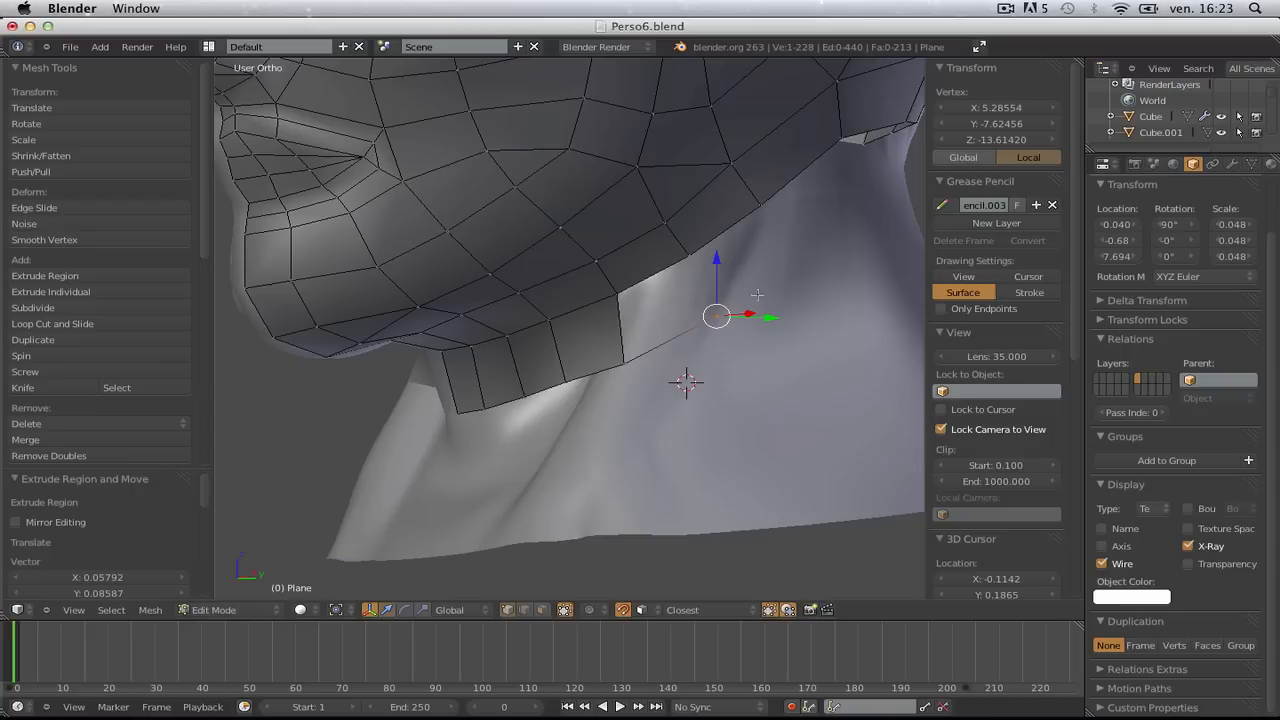
shift+right_click(625, 296)
shift+right_click(628, 361)
key(f)
key(a)
- Shift the bottom vertex shared by the last two neck quads slightly up and backward
right_click(636, 364)
key(g)
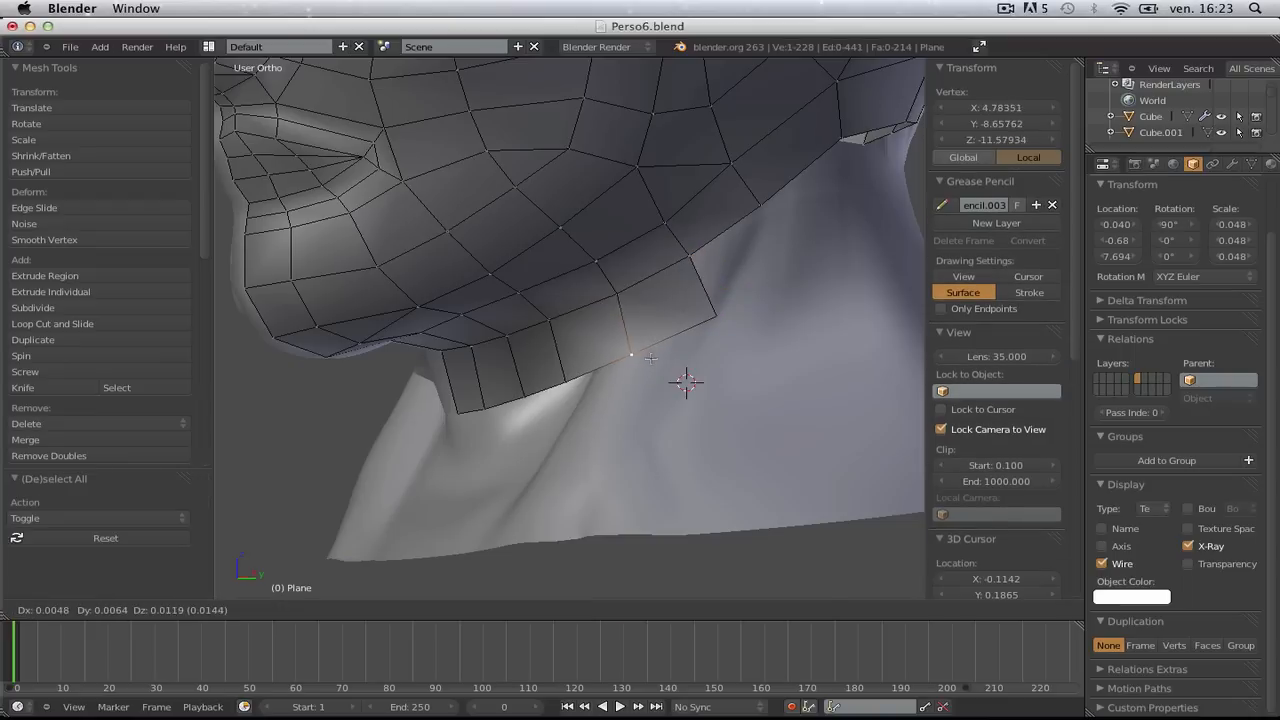
click(651, 358)
key(a)
- Reposition two bottom-edge vertices of the neck row under the chin to even their spacing
scroll(655, 359, down, 2)
middle_drag(682, 363, 651, 403)
scroll(630, 406, up, 2)
right_click(516, 455)
key(g)
click(520, 443)
key(a)
right_click(485, 448)
key(g)
click(487, 450)
key(a)
- Move the bottom-edge vertex at the side of the neck row inward toward the chin's centre line
middle_drag(489, 450, 660, 429)
scroll(662, 428, down, 2)
right_click(741, 348)
key(g)
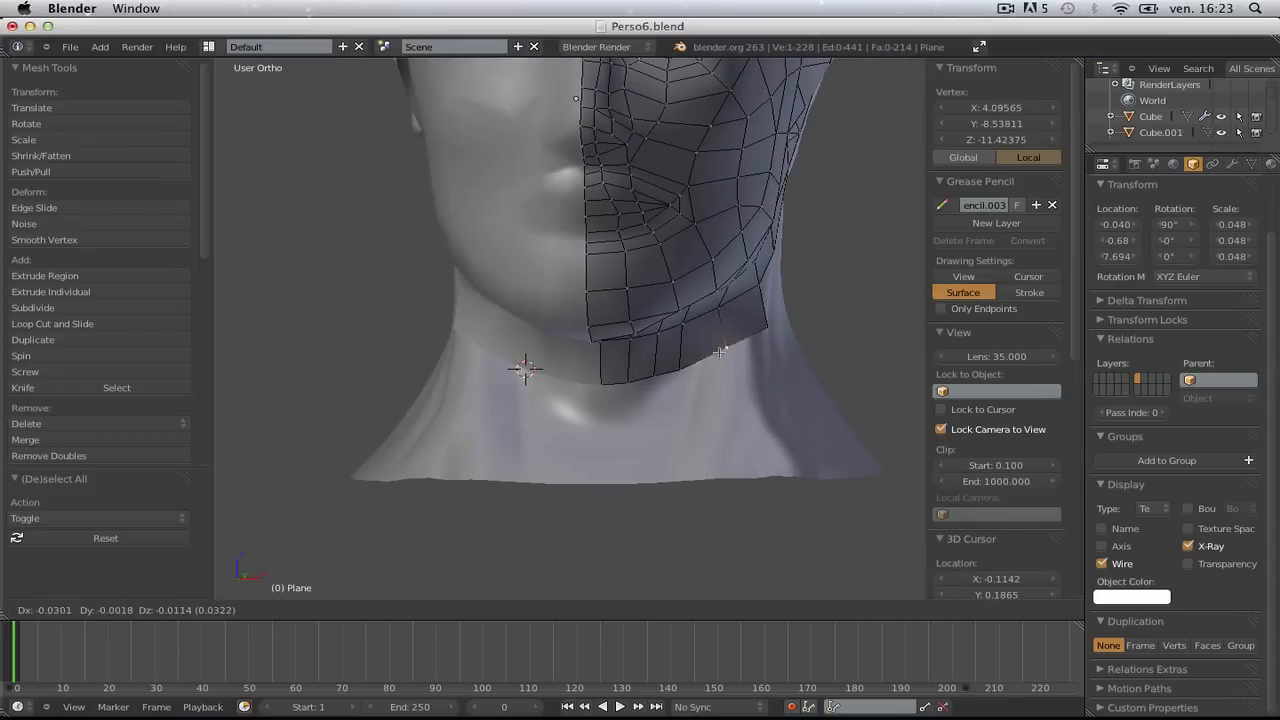
click(716, 356)
key(a)
- Adjust the vertex on the neck row's upper edge below the jaw to even out the adjoining quads
middle_drag(716, 356, 556, 403)
scroll(556, 403, up, 4)
right_click(558, 352)
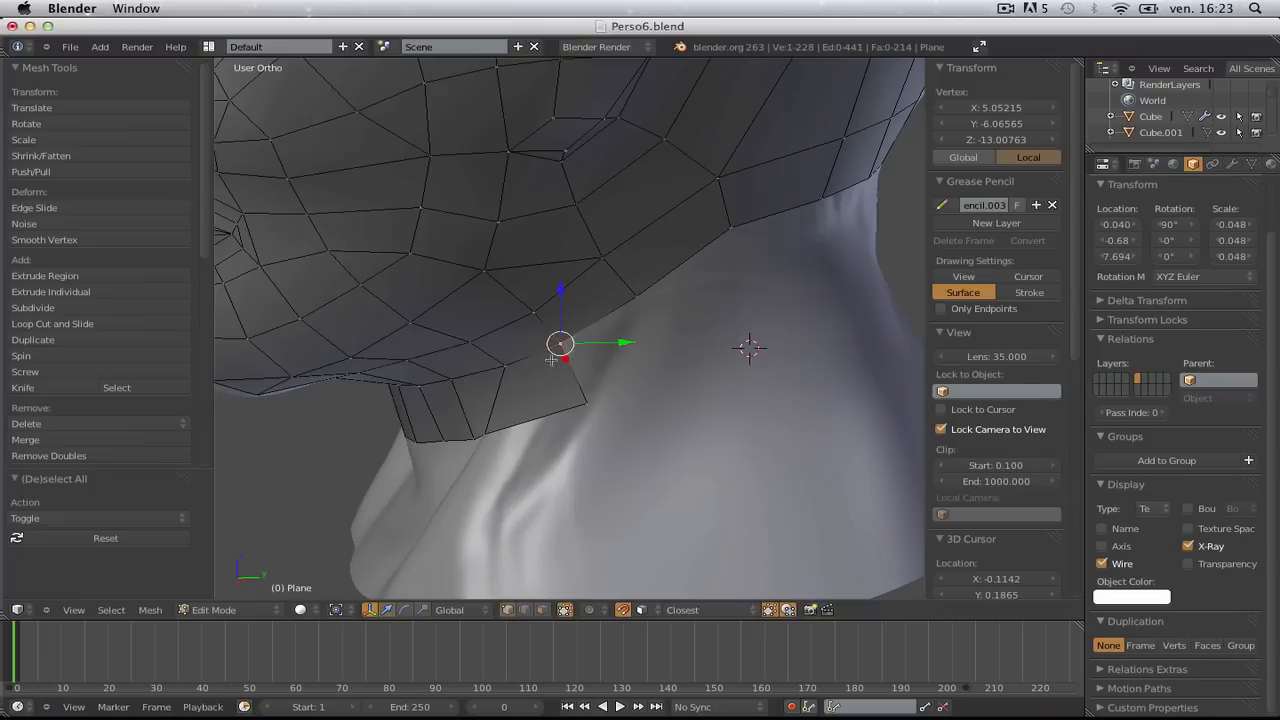
key(g)
click(497, 368)
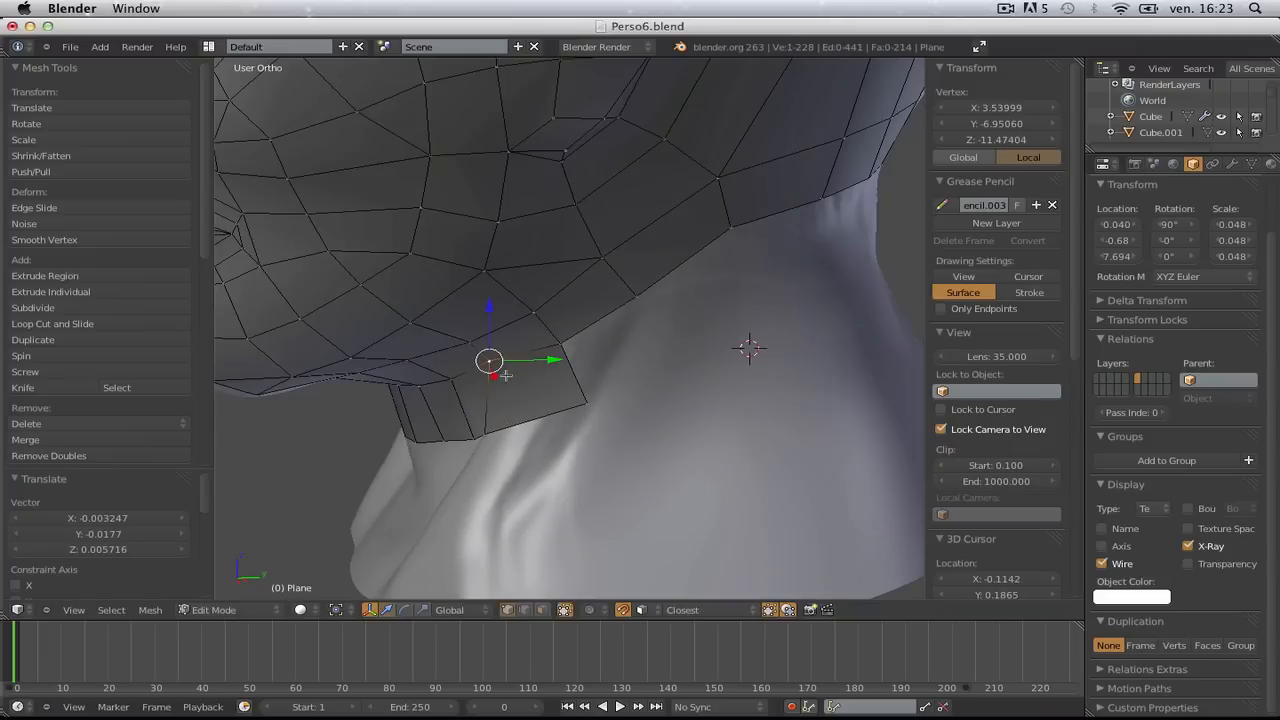
middle_drag(500, 390, 548, 420)
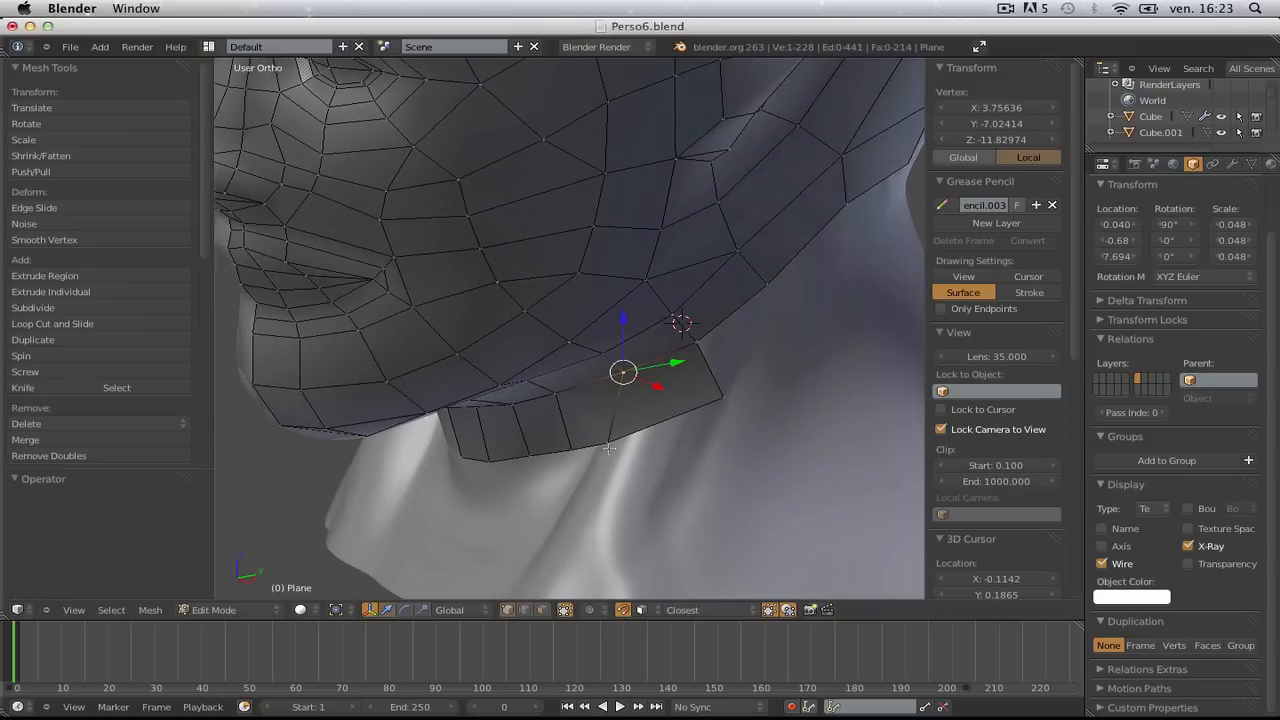
key(g)
click(641, 437)
key(a)
- Nudge a vertex near the rear end of the neck row toward the face's centre line
middle_drag(641, 437, 818, 314)
right_click(756, 331)
key(g)
click(733, 343)
key(a)
- Move the neck row's end vertex slightly forward, extrude it toward the ear and fill the quad below the jaw
middle_drag(733, 343, 615, 381)
right_click(615, 381)
key(g)
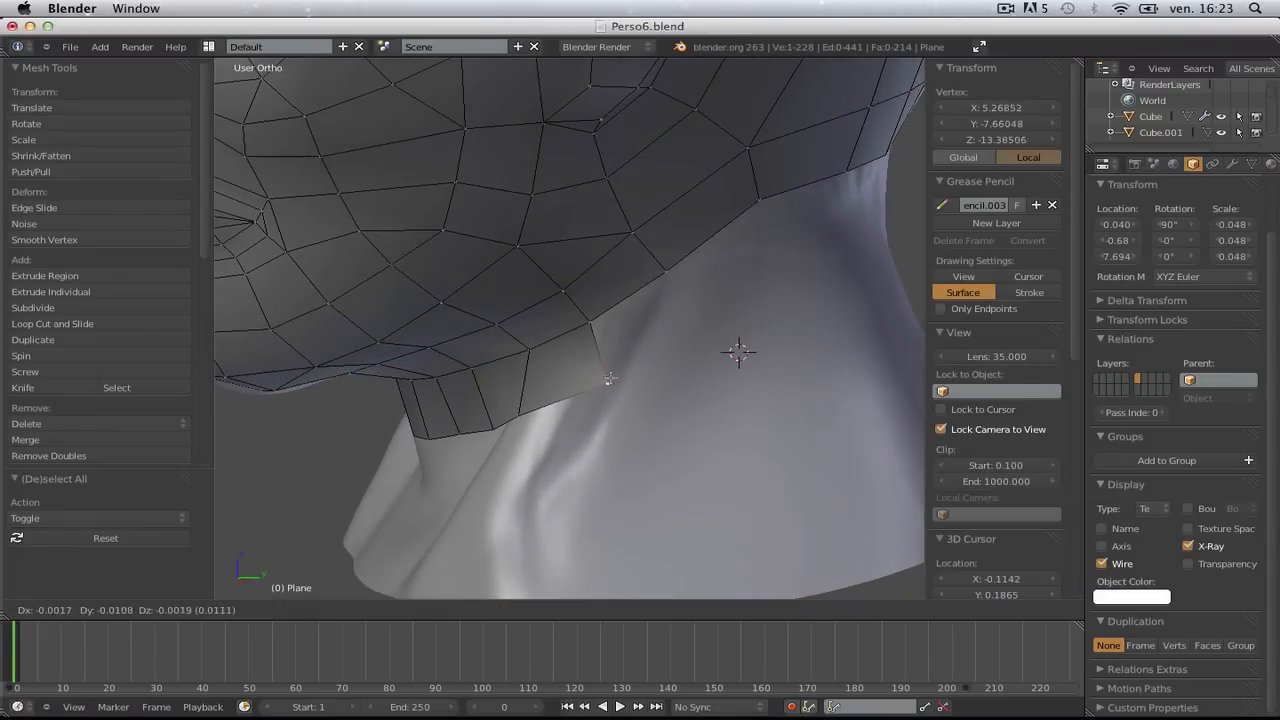
click(608, 380)
key(e)
click(688, 317)
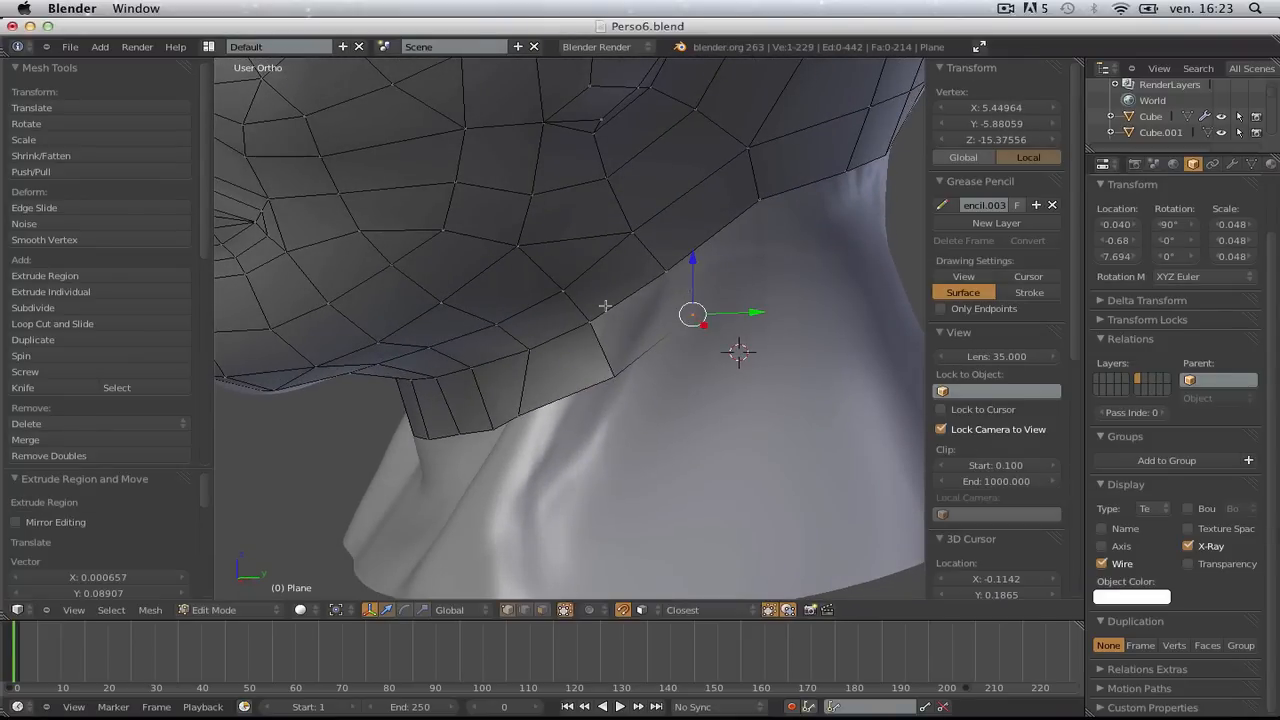
key(f)
middle_drag(603, 337, 586, 359)
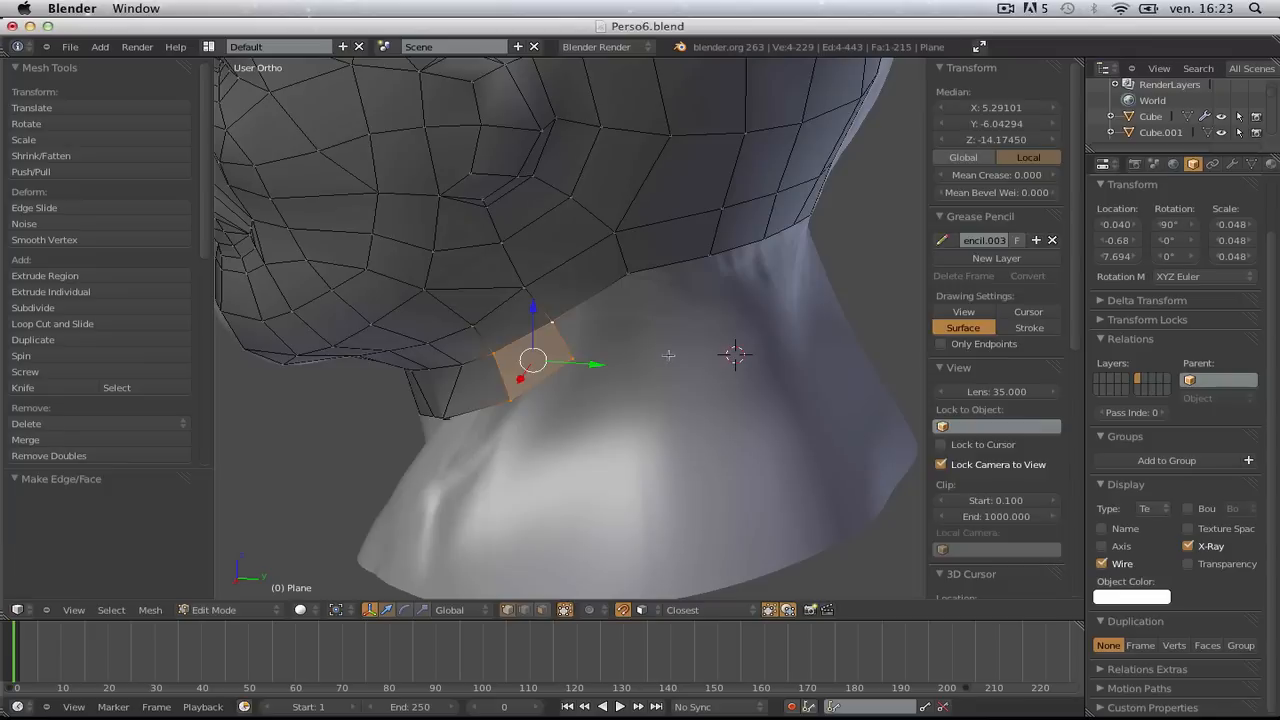
key(a)
- Nudge the neck row's end vertex backward and extrude a new vertex from it below the ear
right_click(573, 358)
key(g)
click(584, 360)
key(e)
click(648, 326)
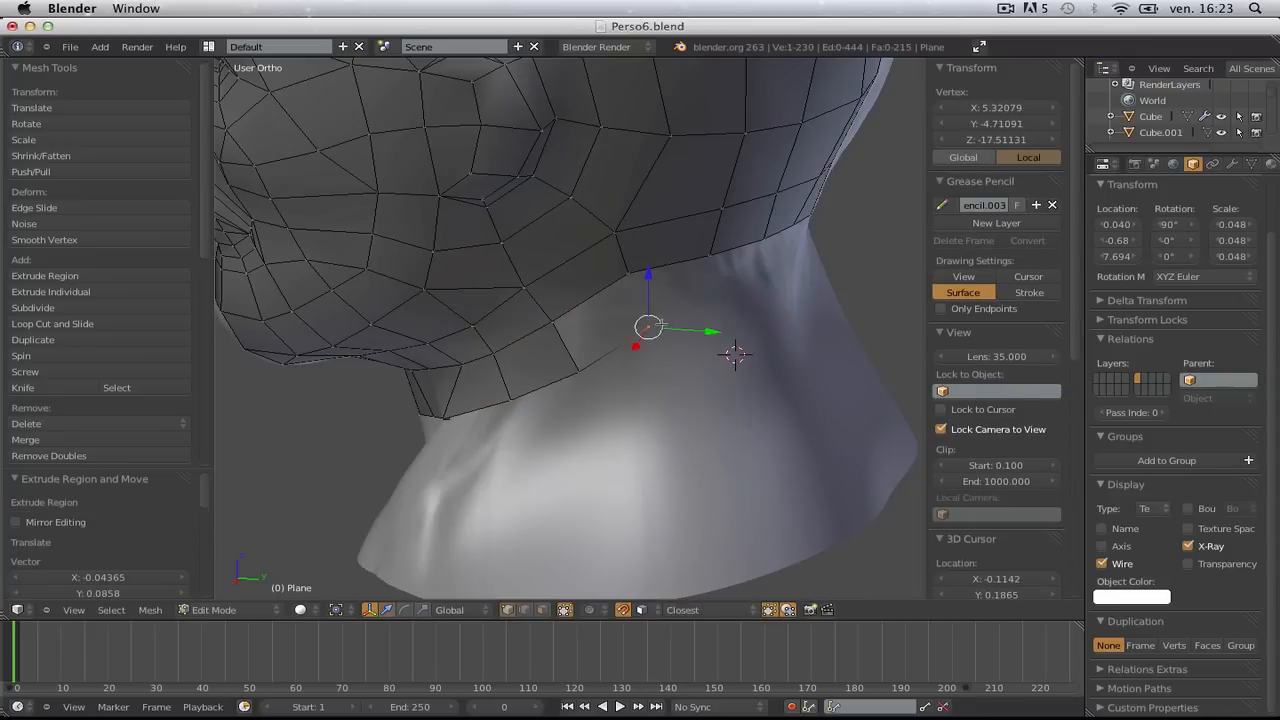
- Fill the quad between the new vertex below the ear and the jaw border
shift+right_click(627, 271)
shift+right_click(548, 328)
shift+right_click(573, 370)
key(shift+f)
scroll(666, 345, down, 6)
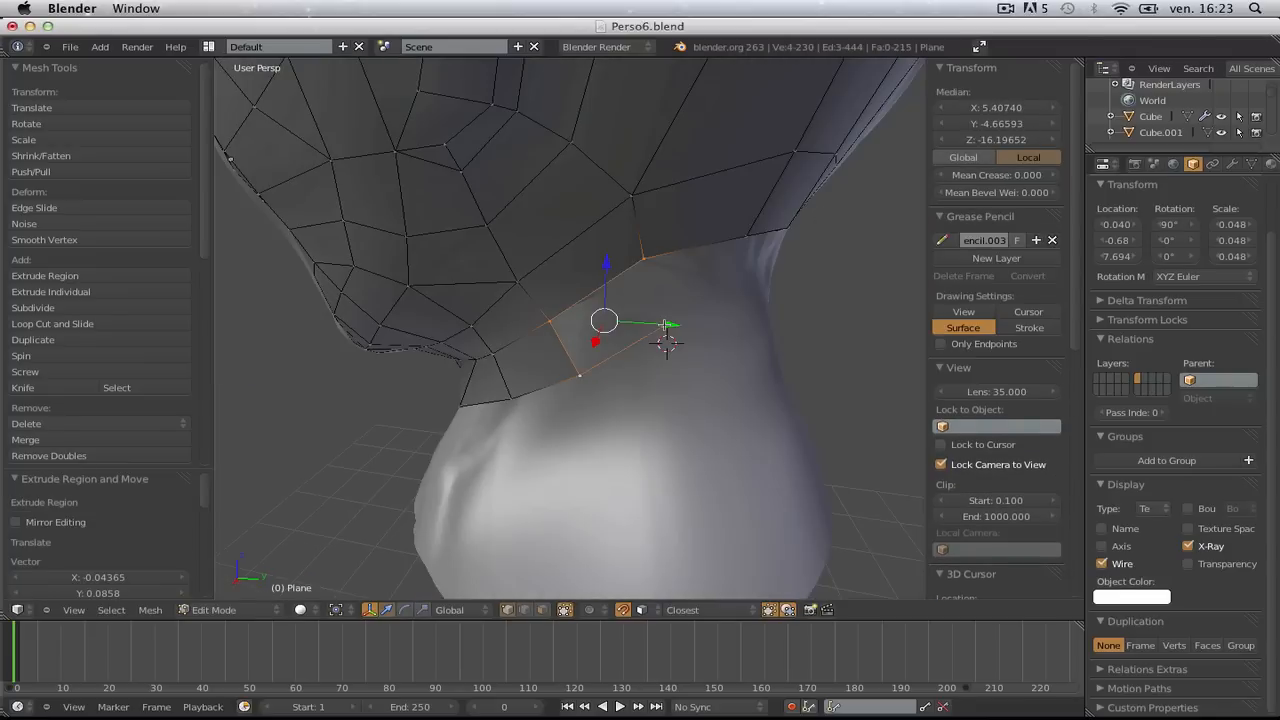
key(KP_5)
scroll(666, 349, up, 5)
key(f)
key(a)
- Adjust the bottom-edge vertices at the rear end of the neck row below the ear
middle_drag(723, 334, 686, 354)
right_drag(580, 391, 463, 445)
key(a)
scroll(608, 395, down, 3)
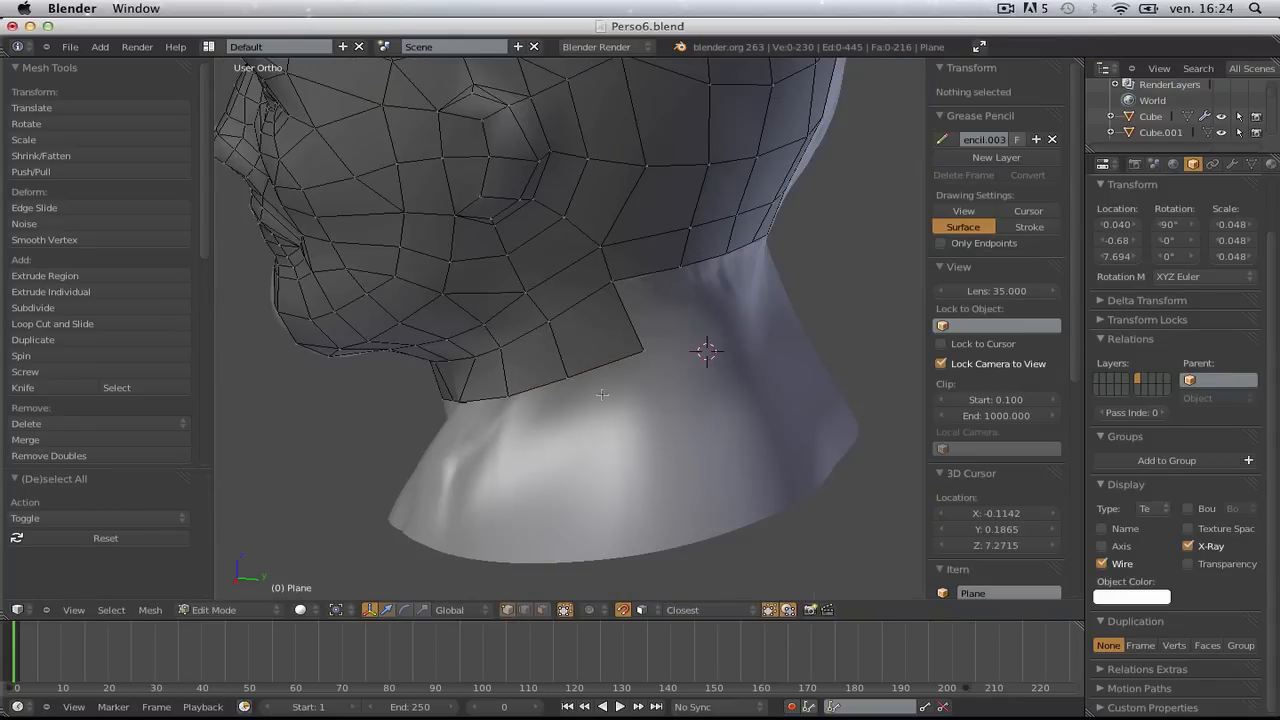
middle_drag(598, 395, 528, 395)
right_click(520, 393)
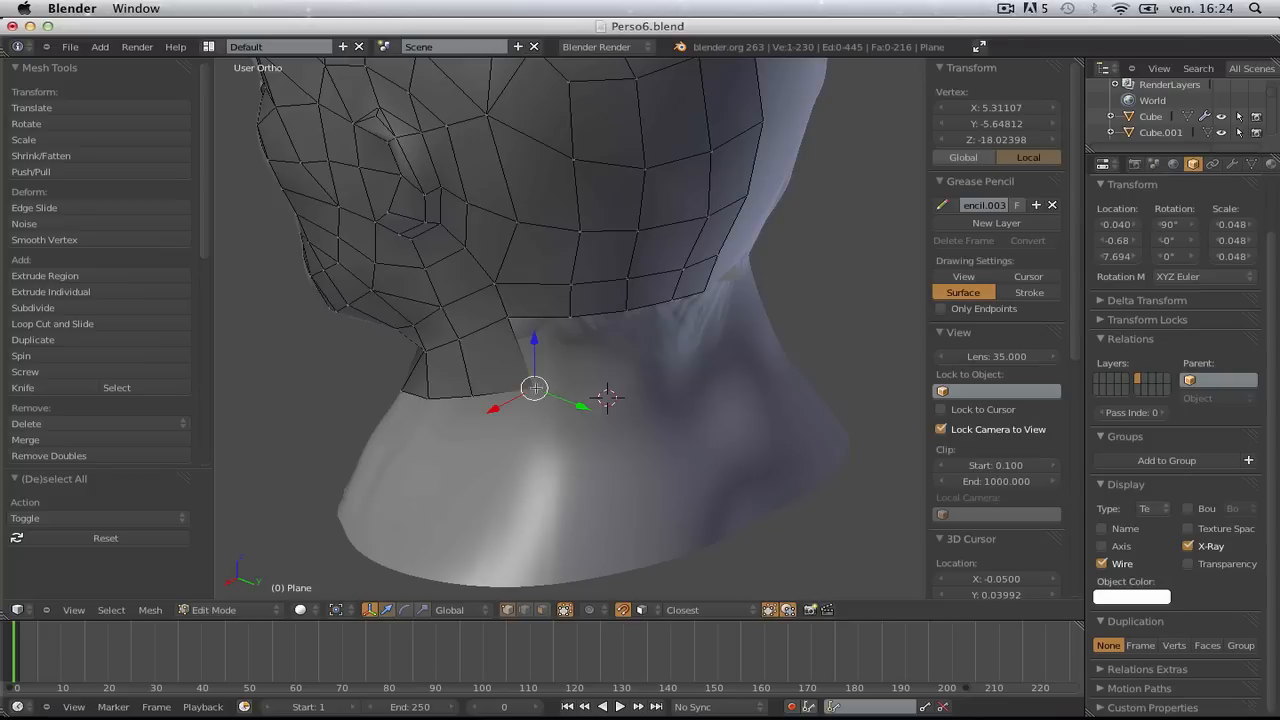
key(g)
click(522, 395)
- Extrude the row's end vertex in four segments around the back of the neck to the nape's centre
key(e)
click(603, 396)
key(e)
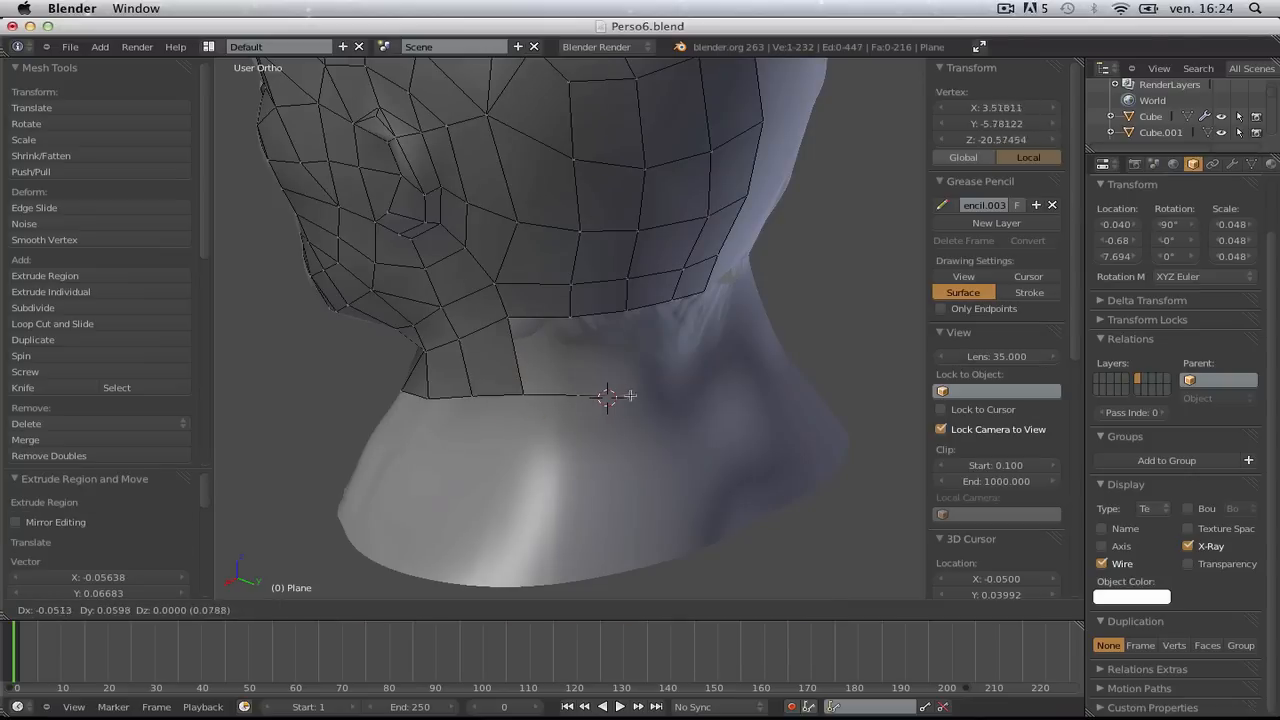
click(681, 374)
middle_drag(681, 374, 596, 392)
key(g)
click(594, 390)
key(e)
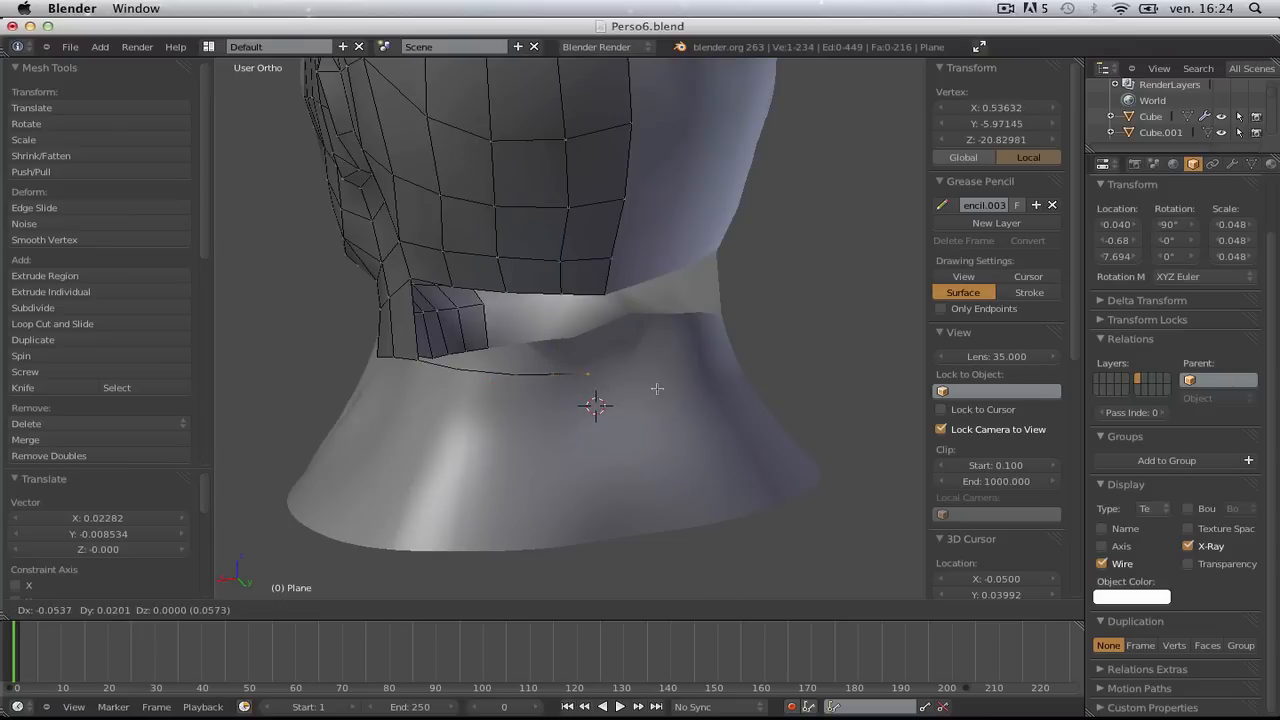
click(679, 388)
key(a)
- Reposition two vertices of the extruded chain on the back of the neck to even their spacing
right_click(559, 371)
key(g)
click(568, 369)
key(a)
right_click(522, 372)
key(g)
click(516, 372)
key(a)
- Fill the two quads nearest the nape's centre between the extruded chain and the nape strip
key(f)
drag(627, 390, 592, 397)
key(a)
key(f)
key(a)
- Fill the two remaining quads behind the ear to close the gap in the neck row
middle_drag(595, 370, 655, 359)
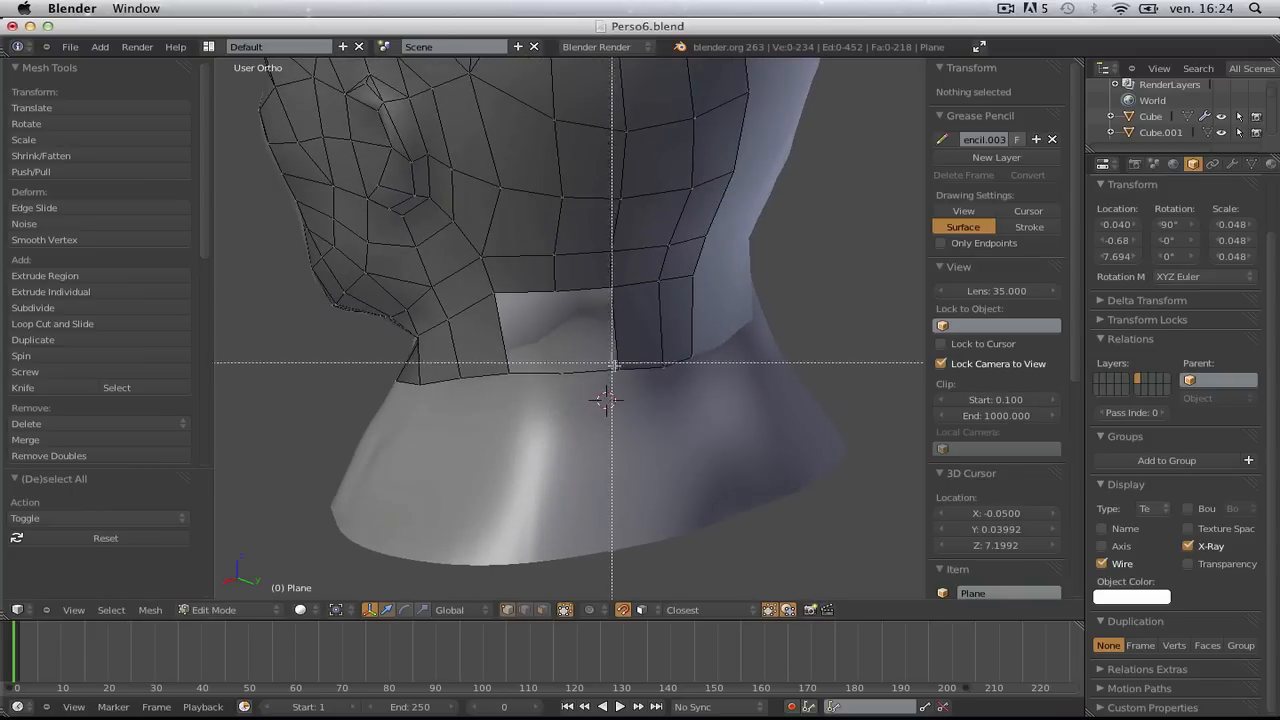
drag(545, 276, 543, 274)
key(f)
key(a)
drag(575, 388, 486, 282)
key(f)
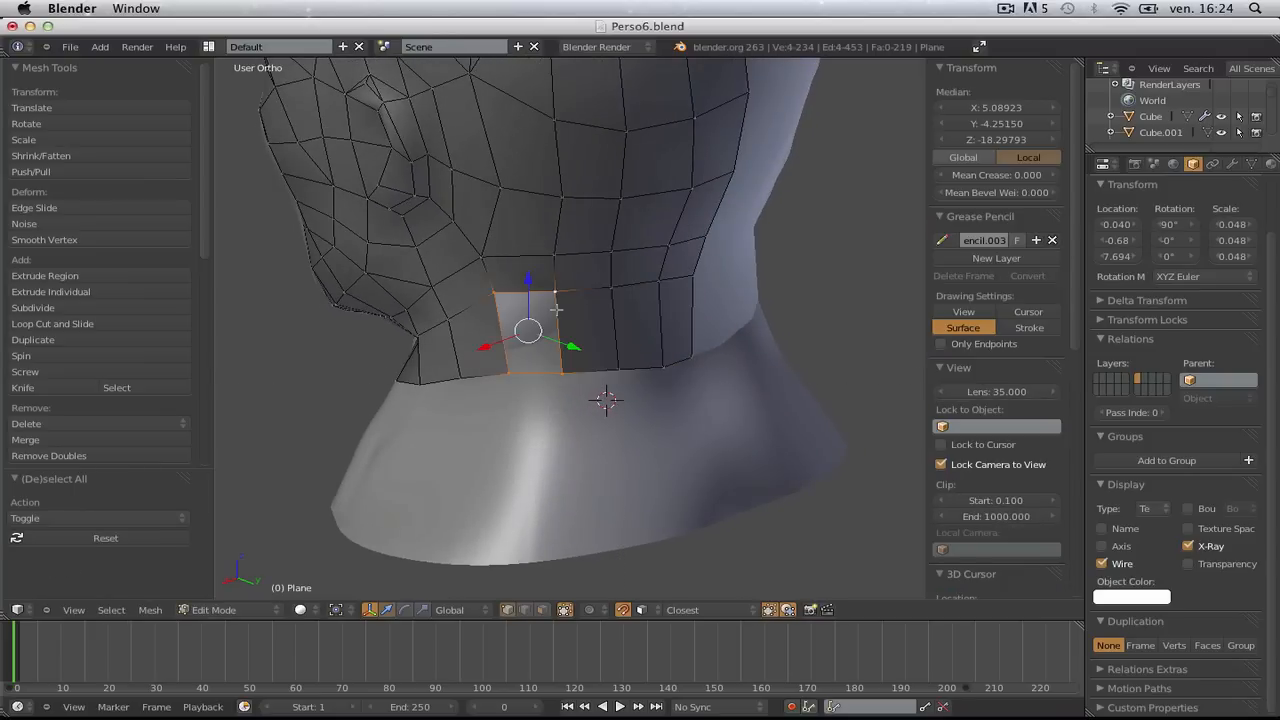
- Leave Edit Mode and try to save the file in place, plus as Perso7.blend in the Retopo folder
key(Tab)
scroll(677, 409, down, 2)
middle_drag(677, 409, 731, 276)
key(ctrl+s)
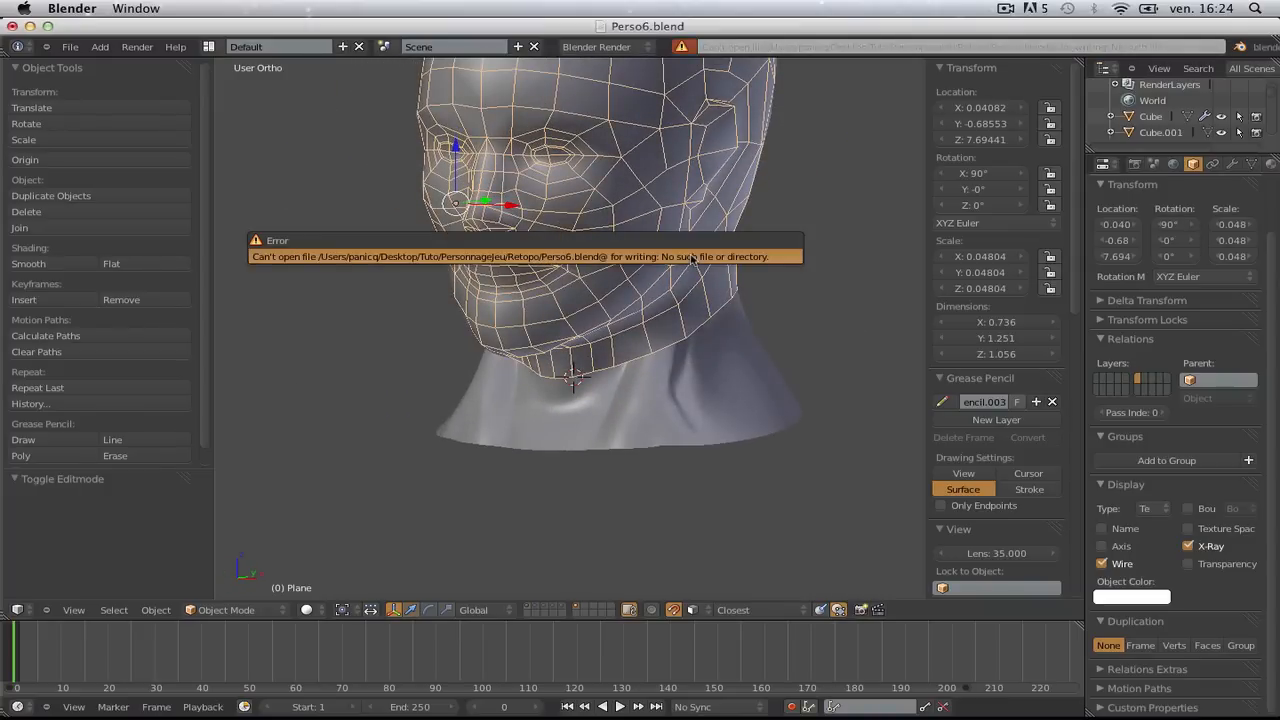
key(ctrl+shift+s)
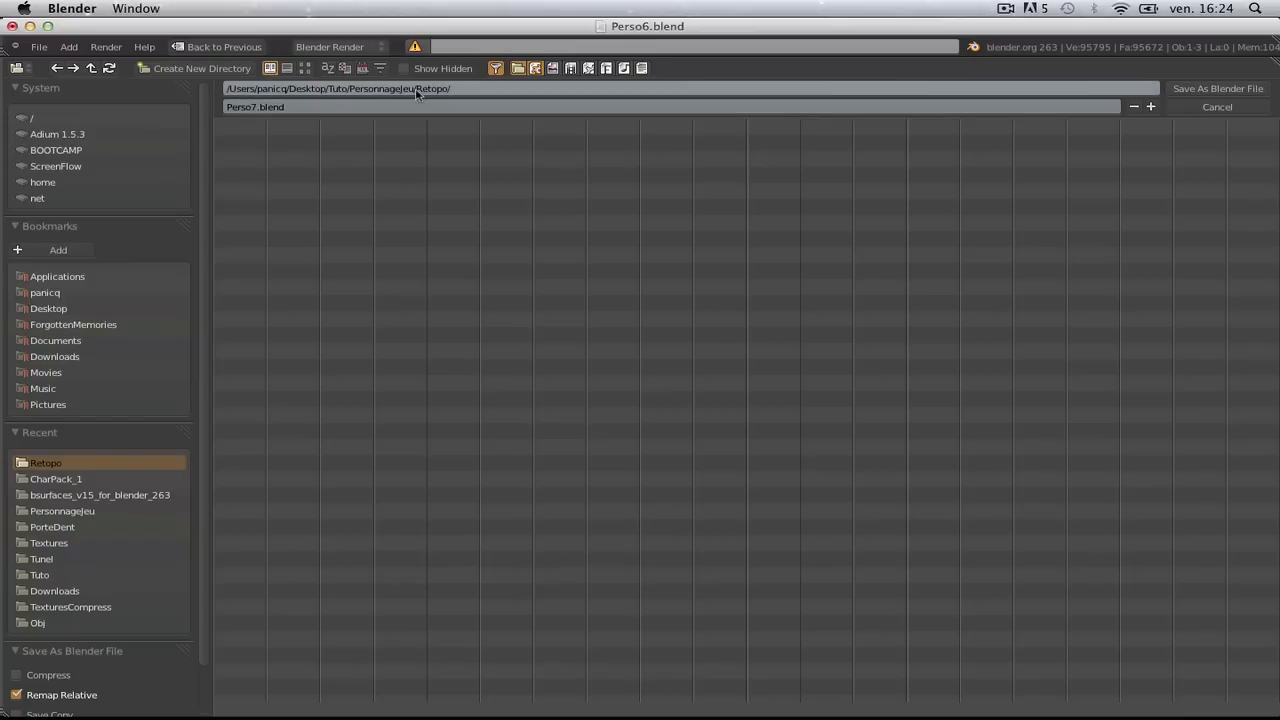
click(1214, 90)
- Save the scene as Perso6.blend in the Desktop folder
click(70, 47)
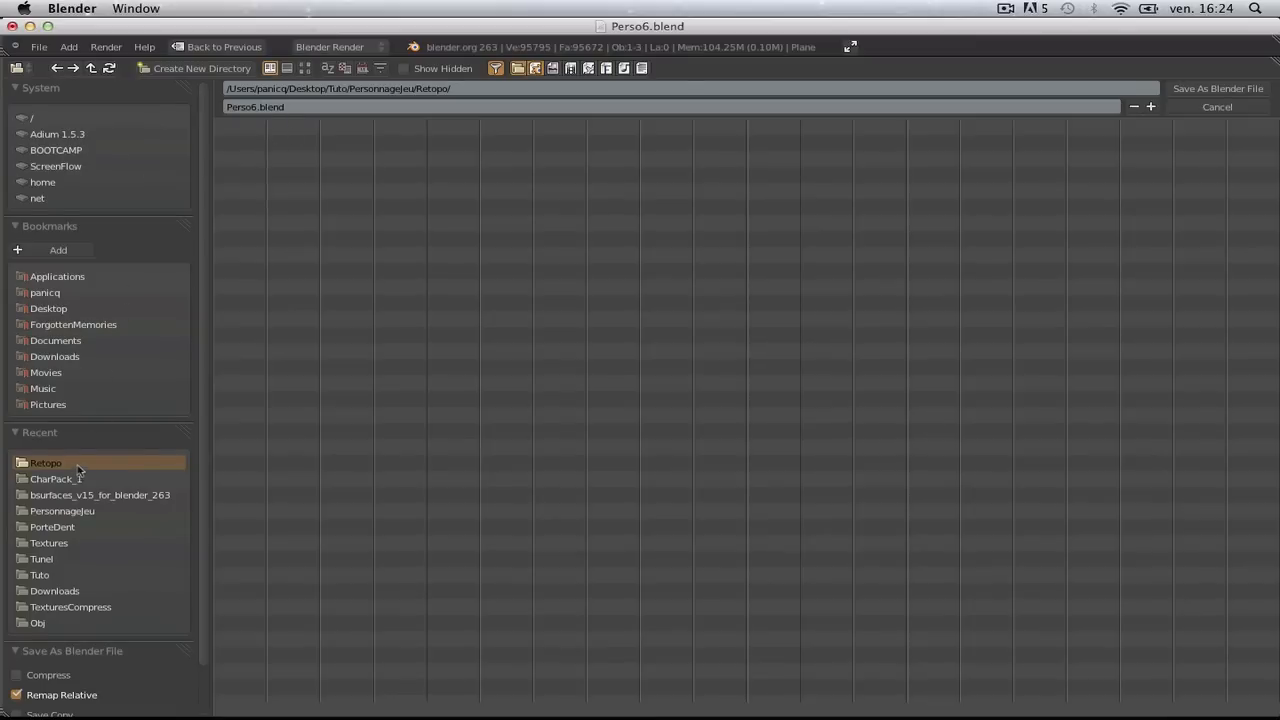
click(66, 310)
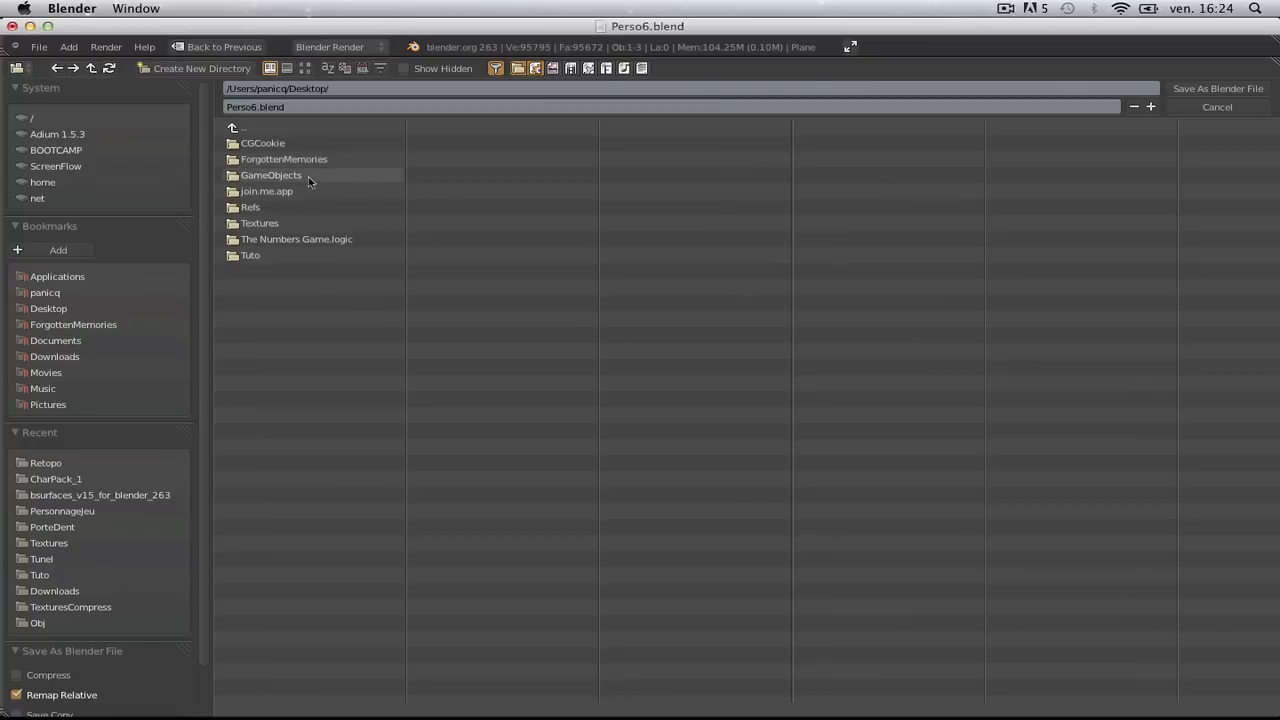
click(292, 255)
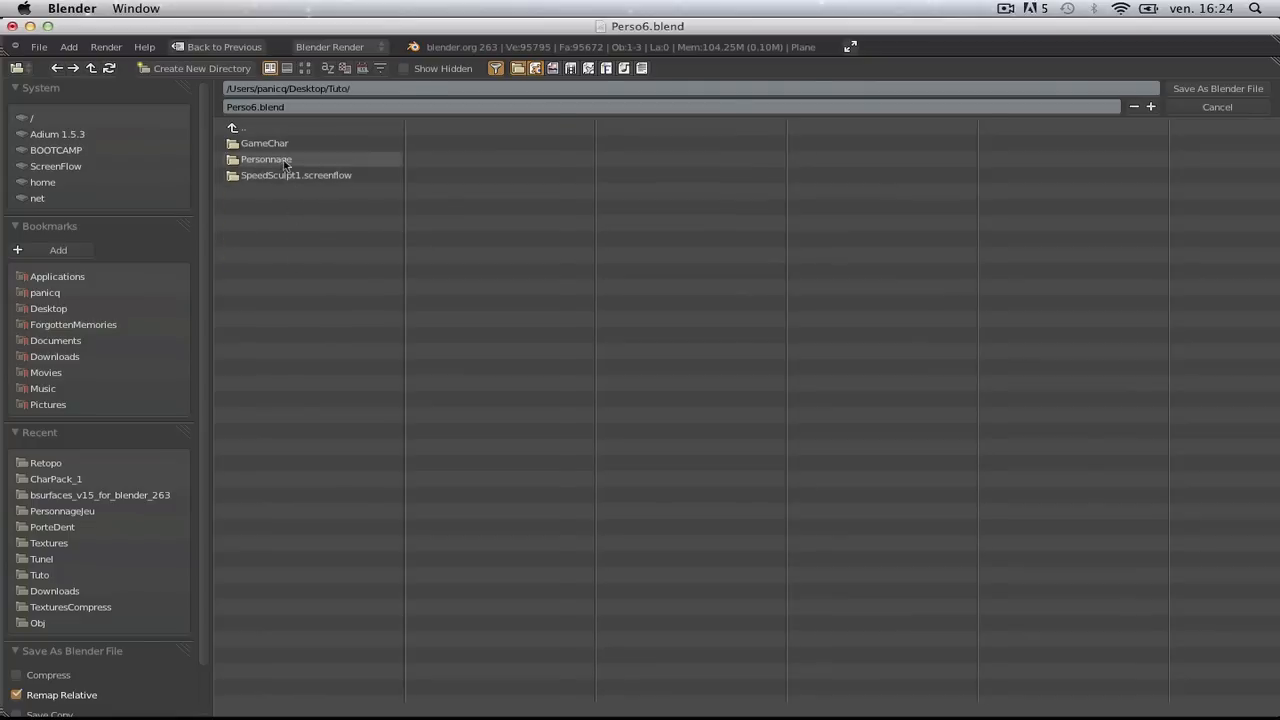
click(285, 162)
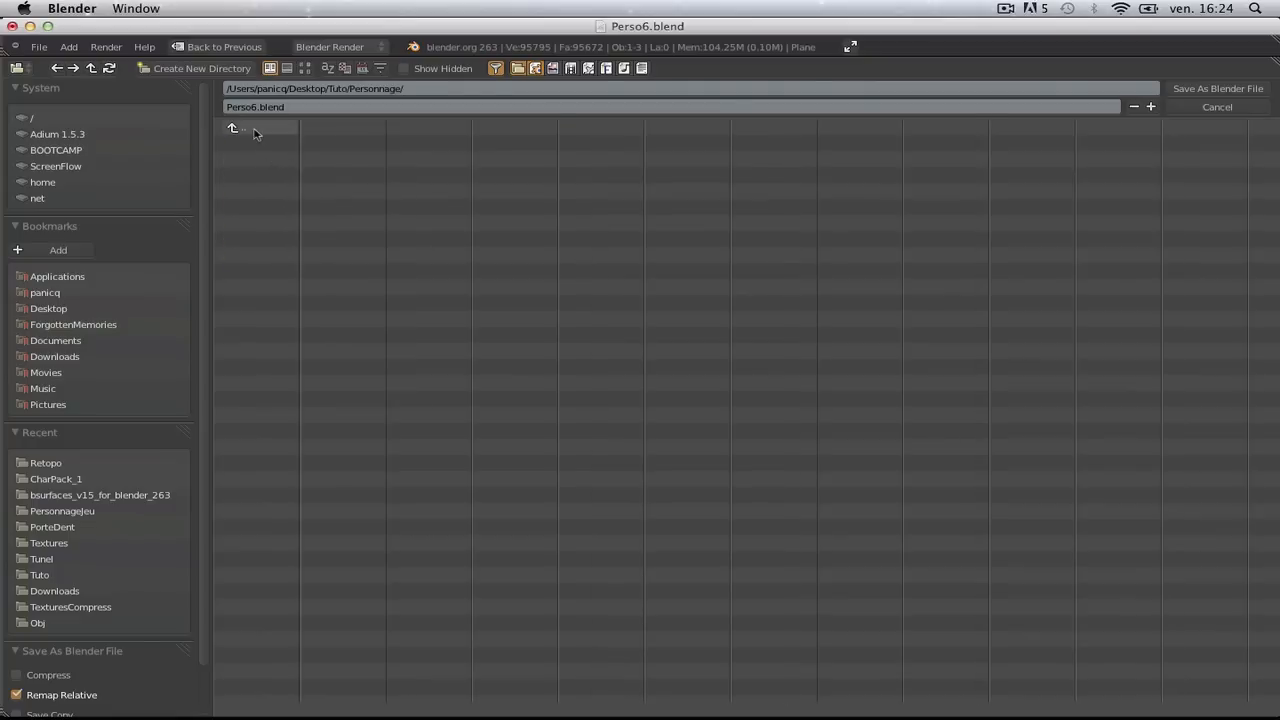
click(254, 133)
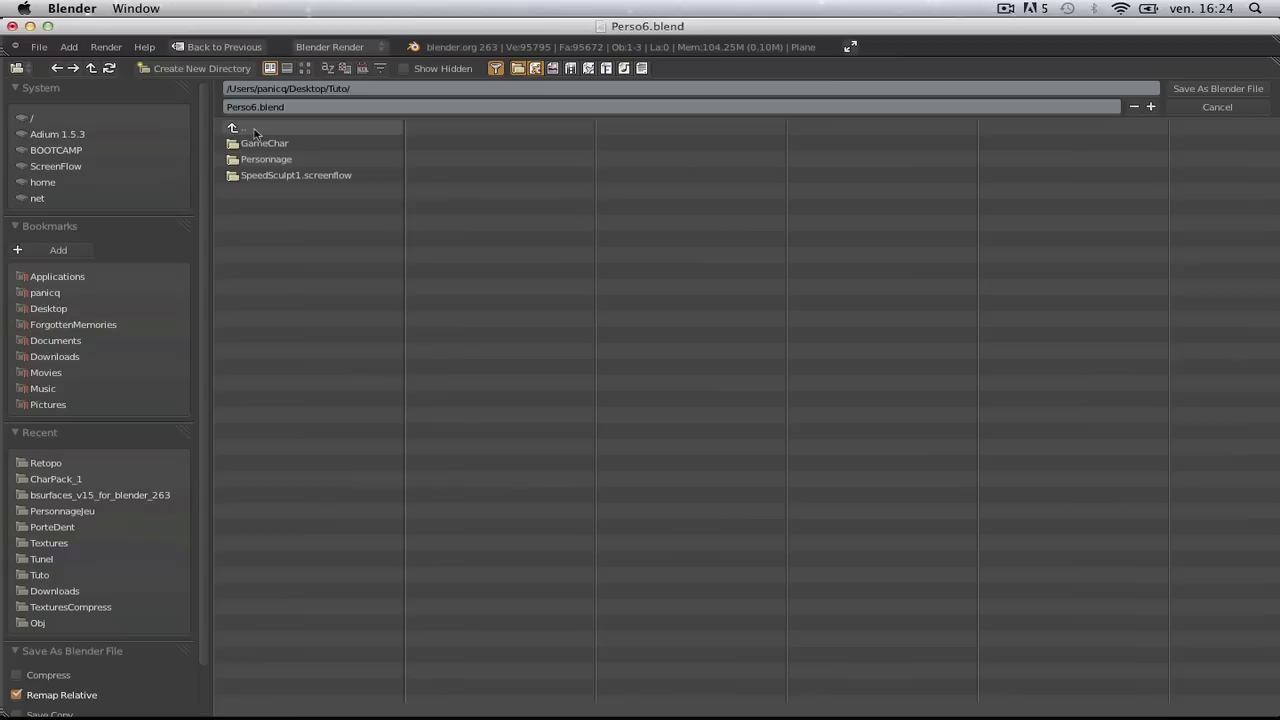
click(254, 131)
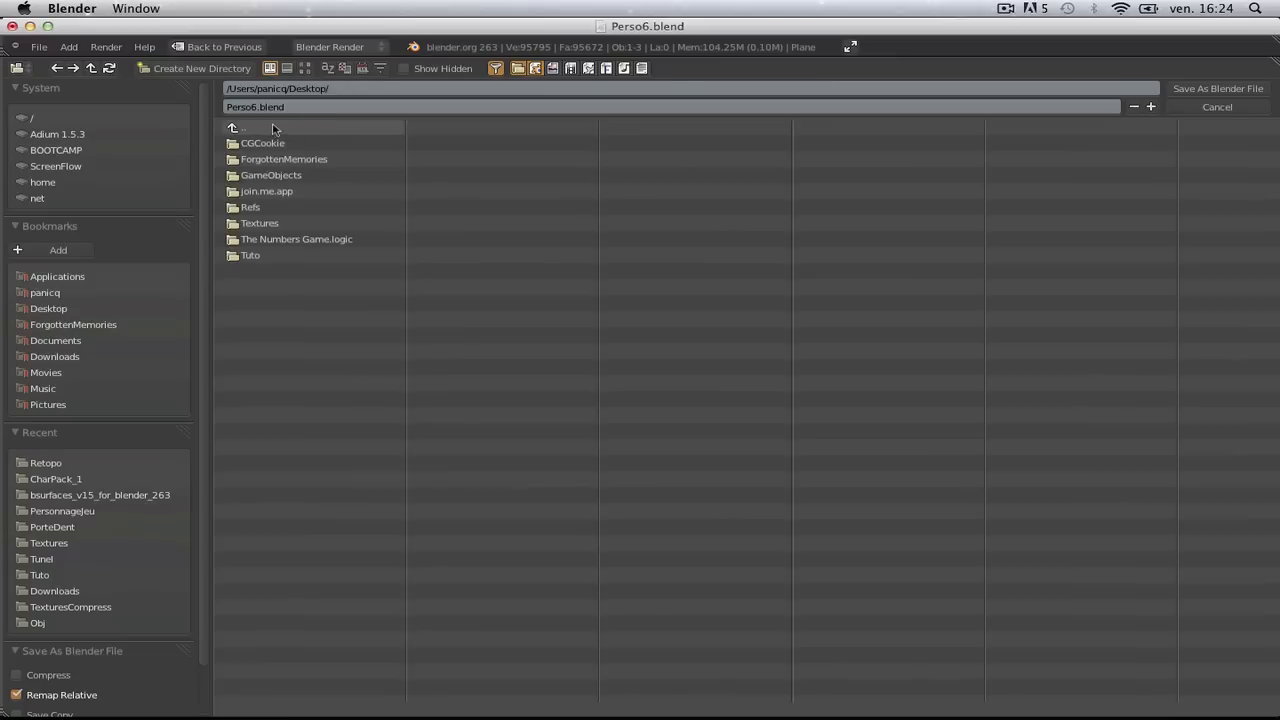
click(1222, 91)
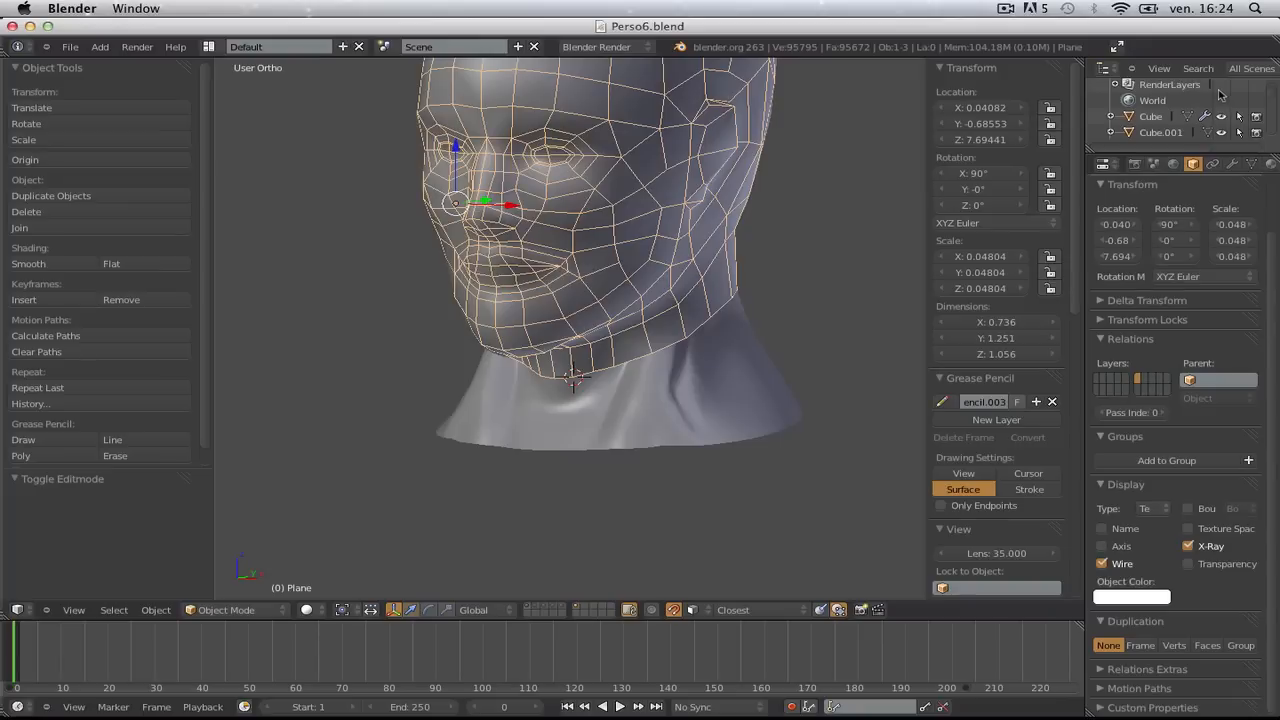
- Extrude the foremost border edges of the neck row under the chin downward onto the sculpted throat
scroll(657, 371, up, 5)
scroll(657, 370, up, 2)
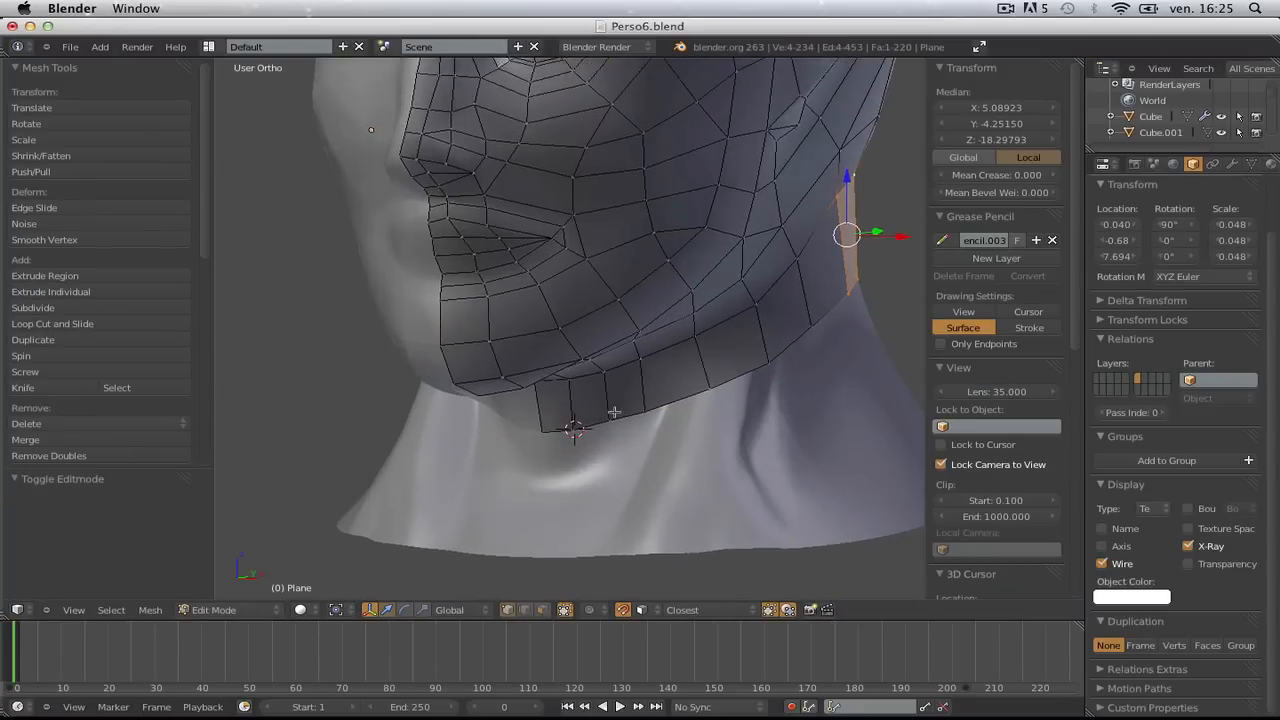
shift+middle_drag(657, 371, 596, 293)
key(a)
right_click(514, 357)
shift+right_click(552, 347)
key(e)
click(607, 398)
- Nudge the lower vertices of the newly extruded throat quads to even out their shapes
key(a)
right_click(522, 409)
key(g)
click(526, 403)
key(a)
right_click(549, 405)
key(g)
click(556, 394)
key(a)
right_click(517, 411)
key(g)
click(518, 413)
key(a)
- Extrude a vertex from the border beside the throat quads and fill a third quad next to them
middle_drag(588, 409, 545, 410)
right_click(496, 389)
key(e)
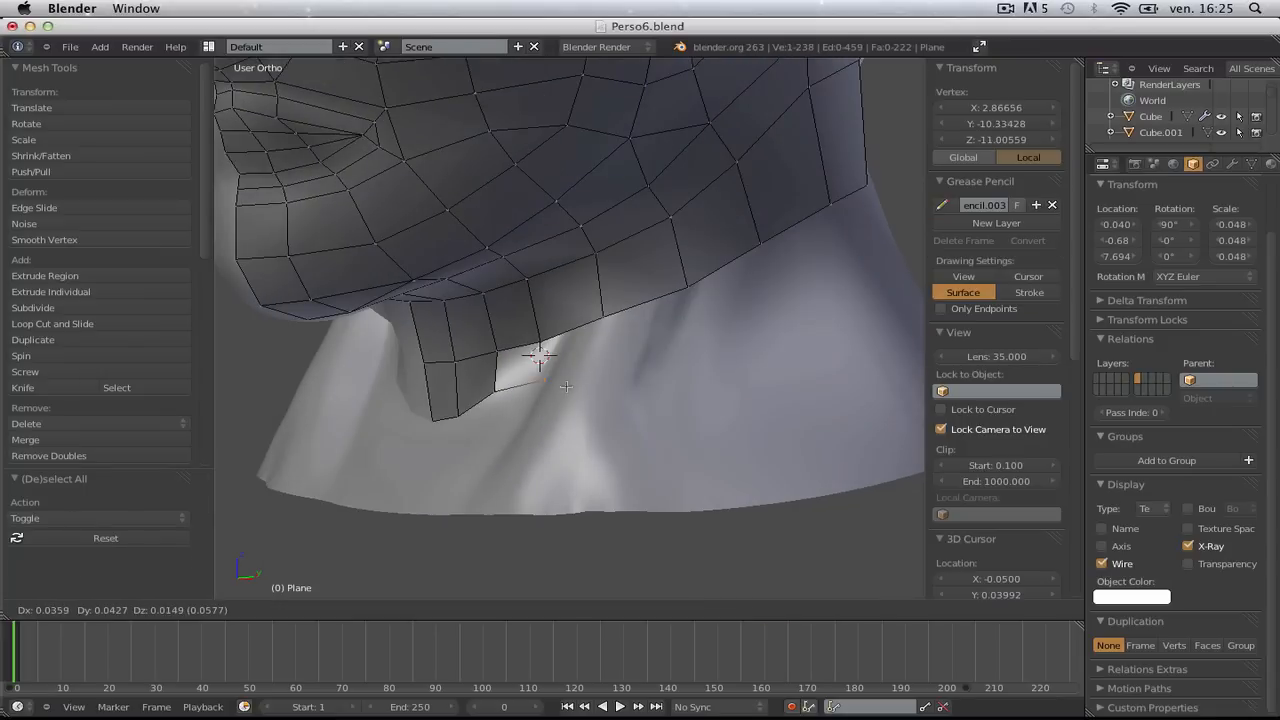
click(543, 378)
drag(533, 367, 554, 398)
key(f)
key(a)
- Reposition the lower vertex shared by the second and third throat quads
middle_drag(543, 356, 534, 397)
scroll(533, 397, up, 2)
right_click(556, 396)
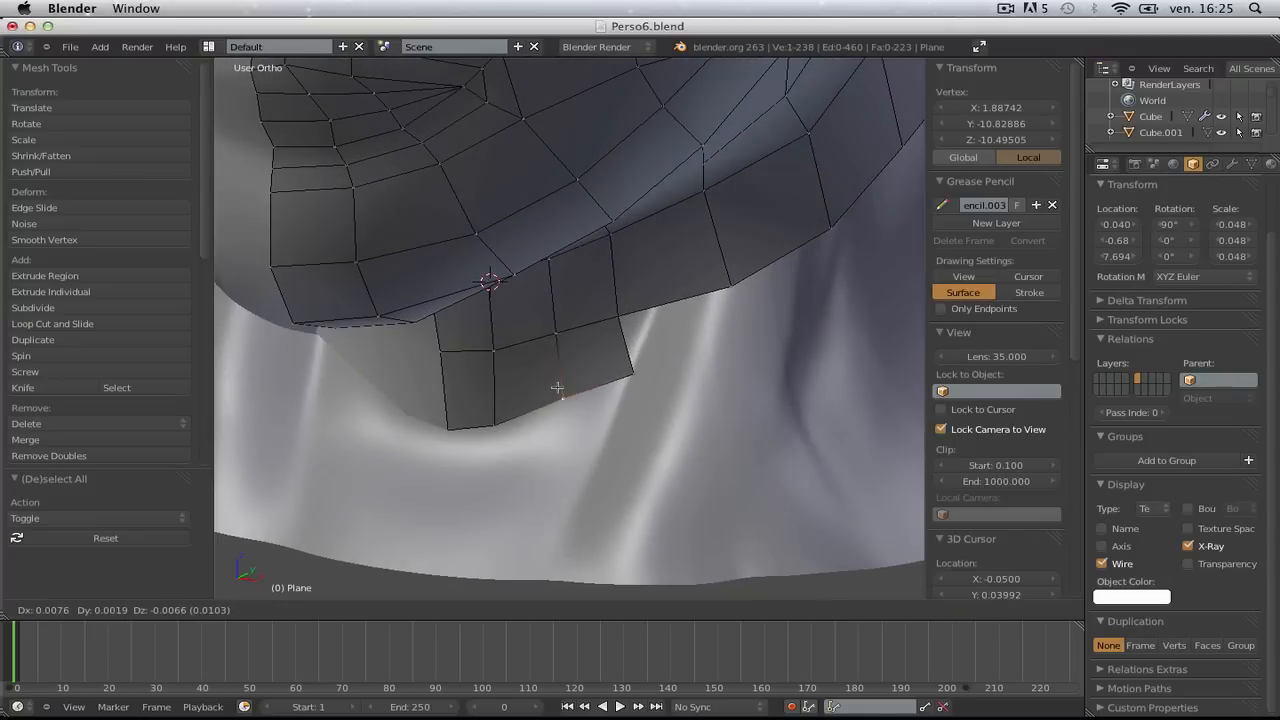
key(g)
click(561, 398)
- Extrude the lower edges of the first two throat quads down near the neck's base and shift them into place
shift+right_click(444, 431)
shift+right_click(498, 425)
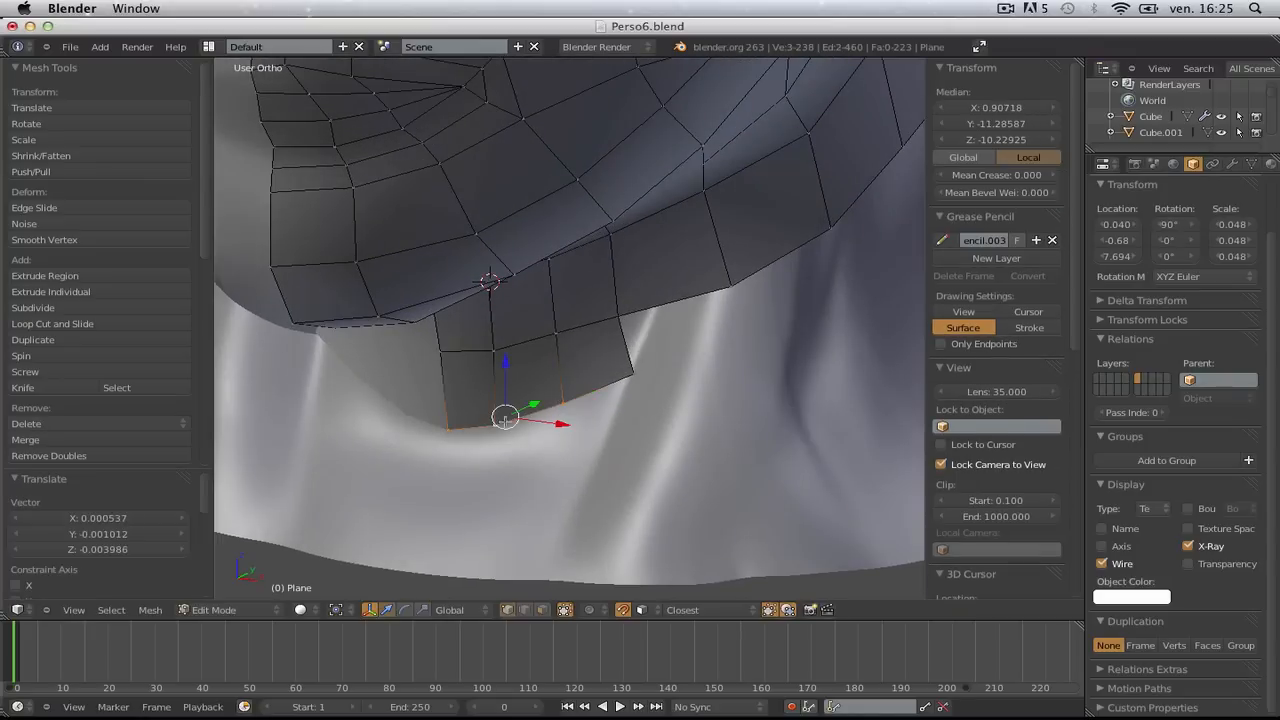
key(e)
click(502, 560)
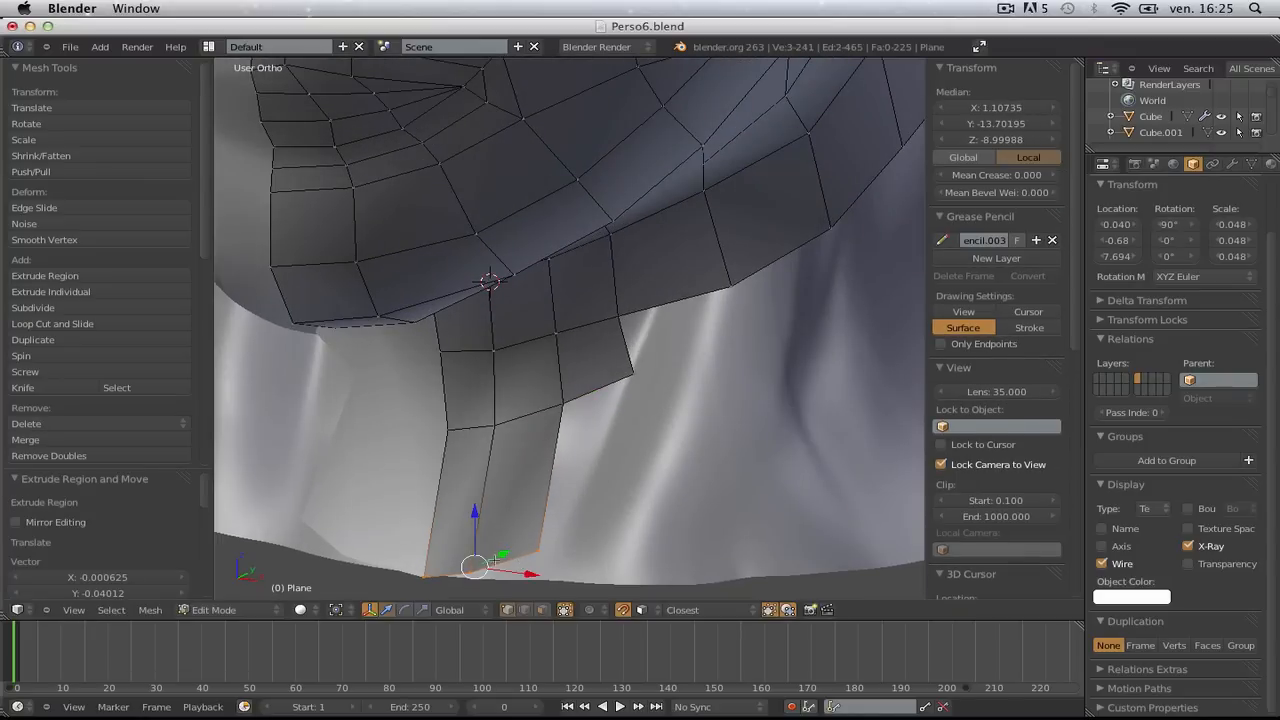
key(g)
click(491, 538)
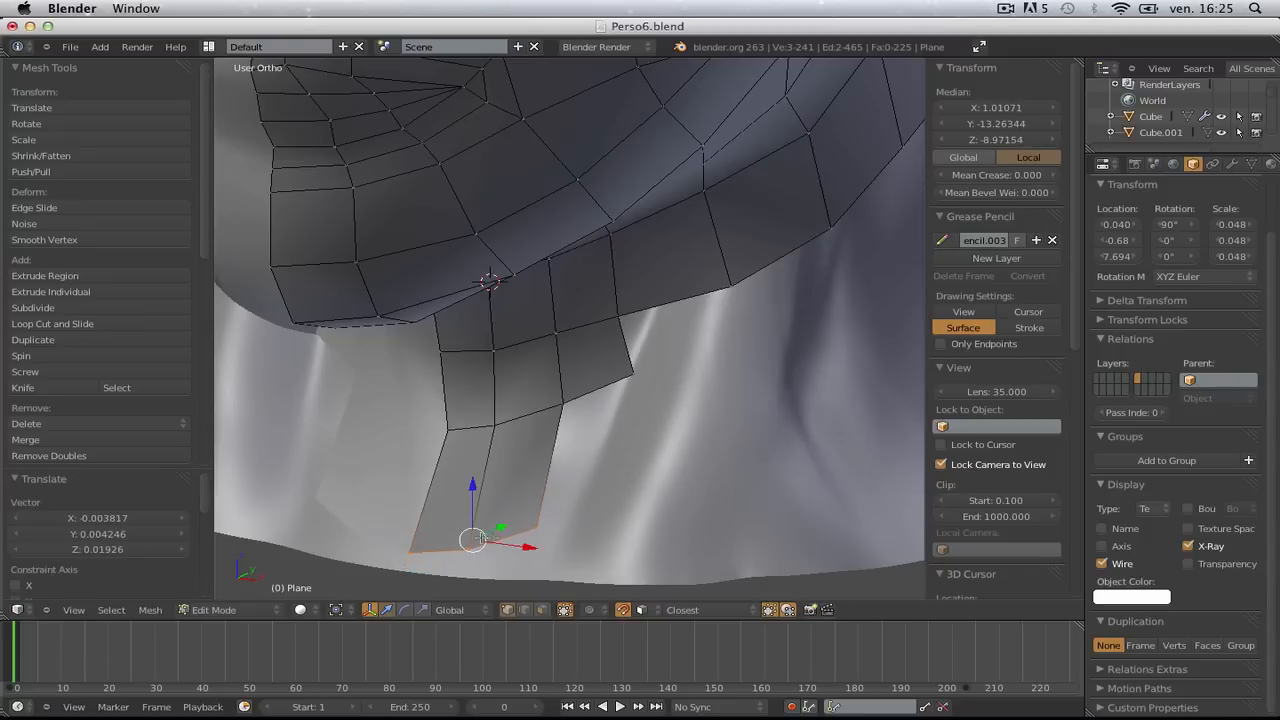
- Adjust the bottom vertices and the shared middle-row vertices of the two extruded front quads one by one
key(a)
right_click(454, 551)
key(g)
click(444, 560)
right_click(538, 527)
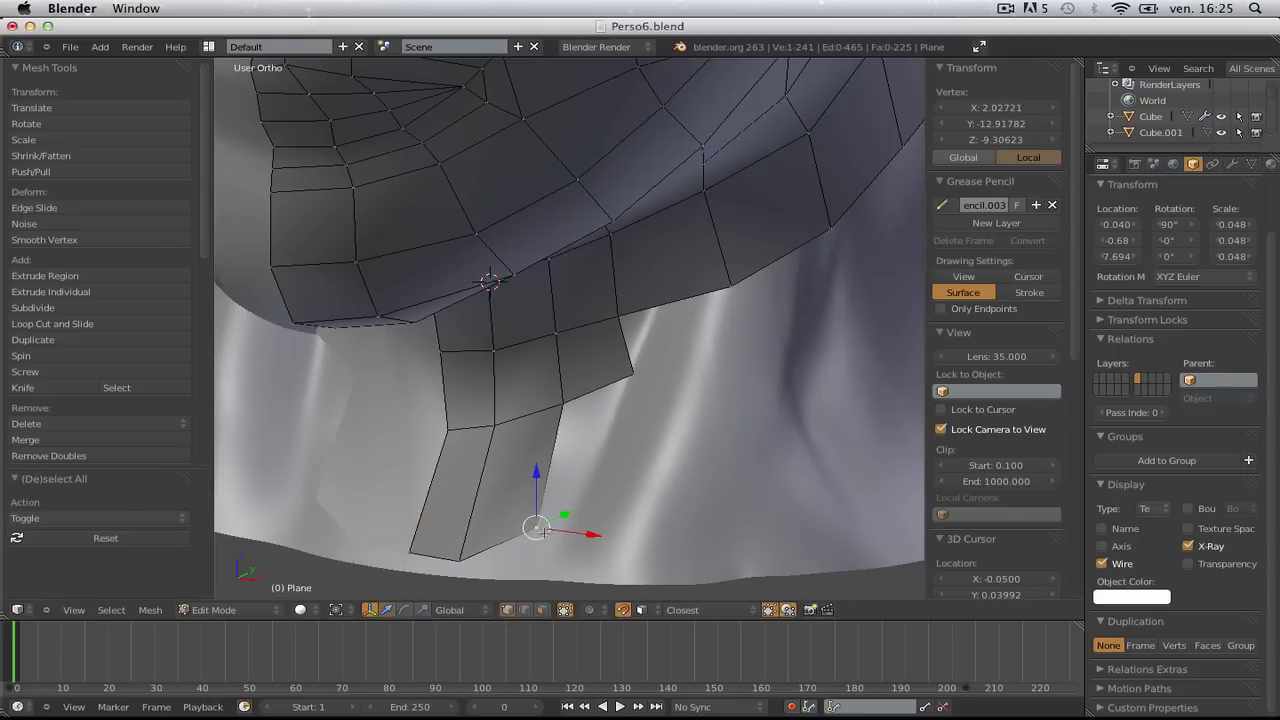
key(g)
click(530, 545)
right_click(561, 416)
key(g)
click(561, 416)
right_click(491, 428)
key(g)
click(486, 427)
- Check the front of the neck in Object Mode, and nudge the free lower corner of the third throat quad
key(Tab)
scroll(488, 437, down, 5)
middle_drag(491, 443, 545, 422)
scroll(474, 424, up, 5)
key(Tab)
key(a)
right_click(566, 392)
key(g)
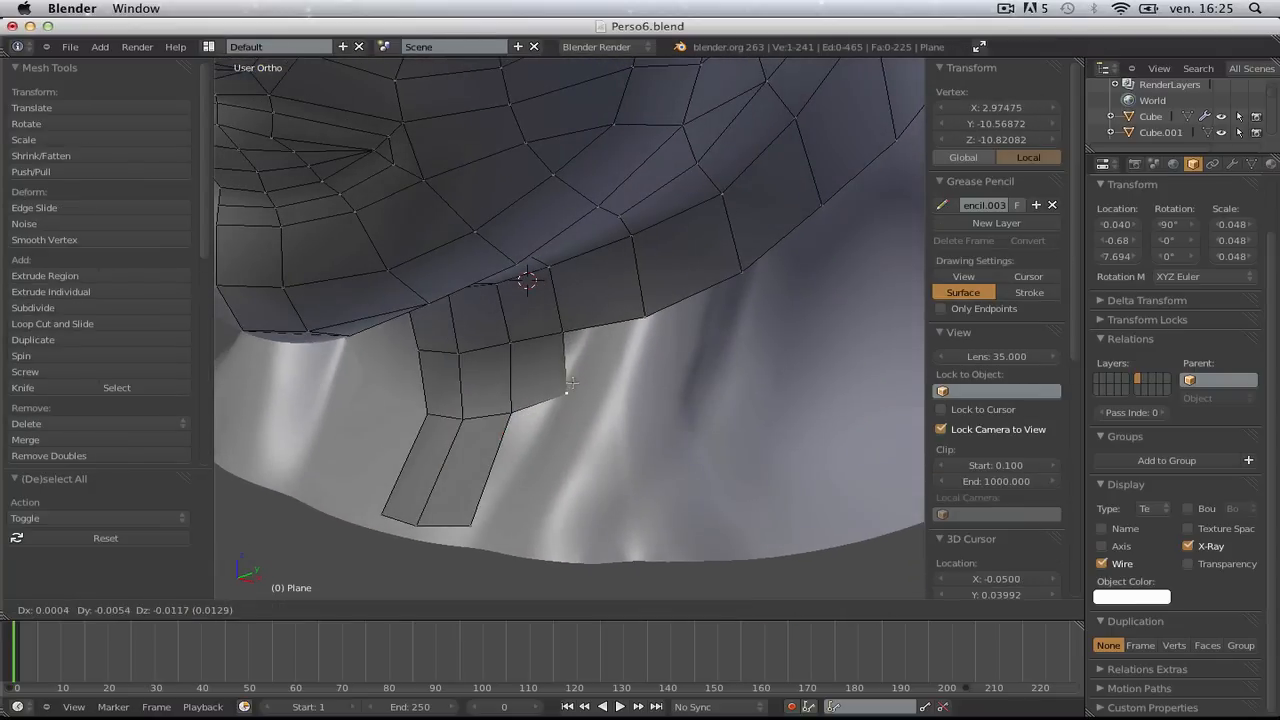
click(565, 402)
- Extrude that corner vertex down toward the neck's base and fill the third quad of the lower row
key(e)
click(518, 518)
shift+right_click(487, 526)
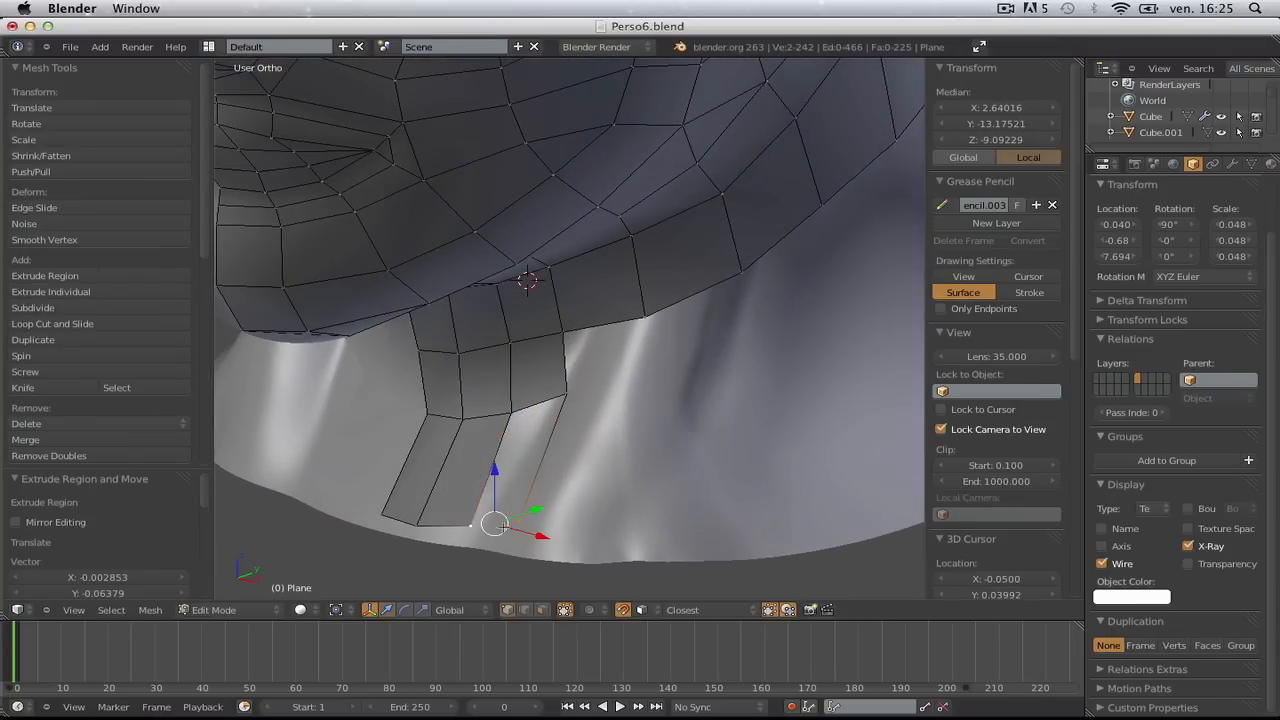
key(f)
key(a)
- Extrude the upper throat row's corner vertex toward the side of the neck and fill the row's fourth quad
right_click(566, 392)
key(e)
click(651, 384)
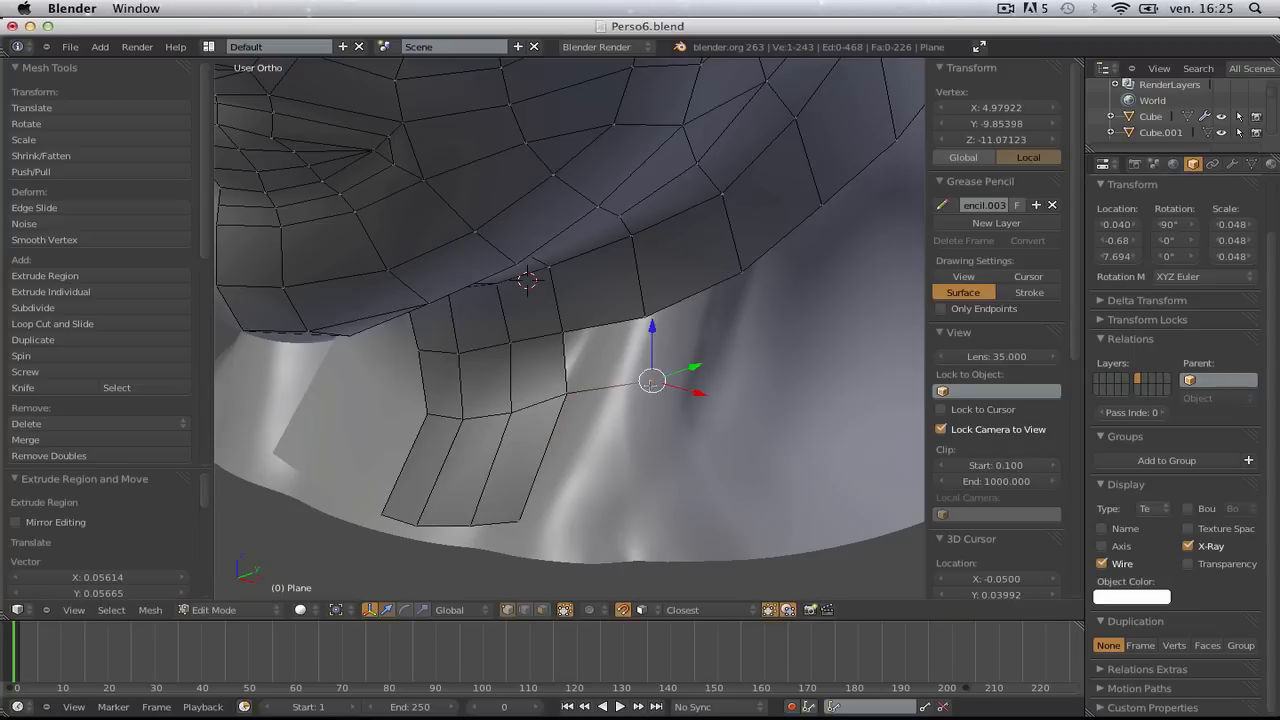
key(f)
key(a)
right_click(566, 393)
key(e)
click(651, 384)
middle_drag(656, 394, 607, 450)
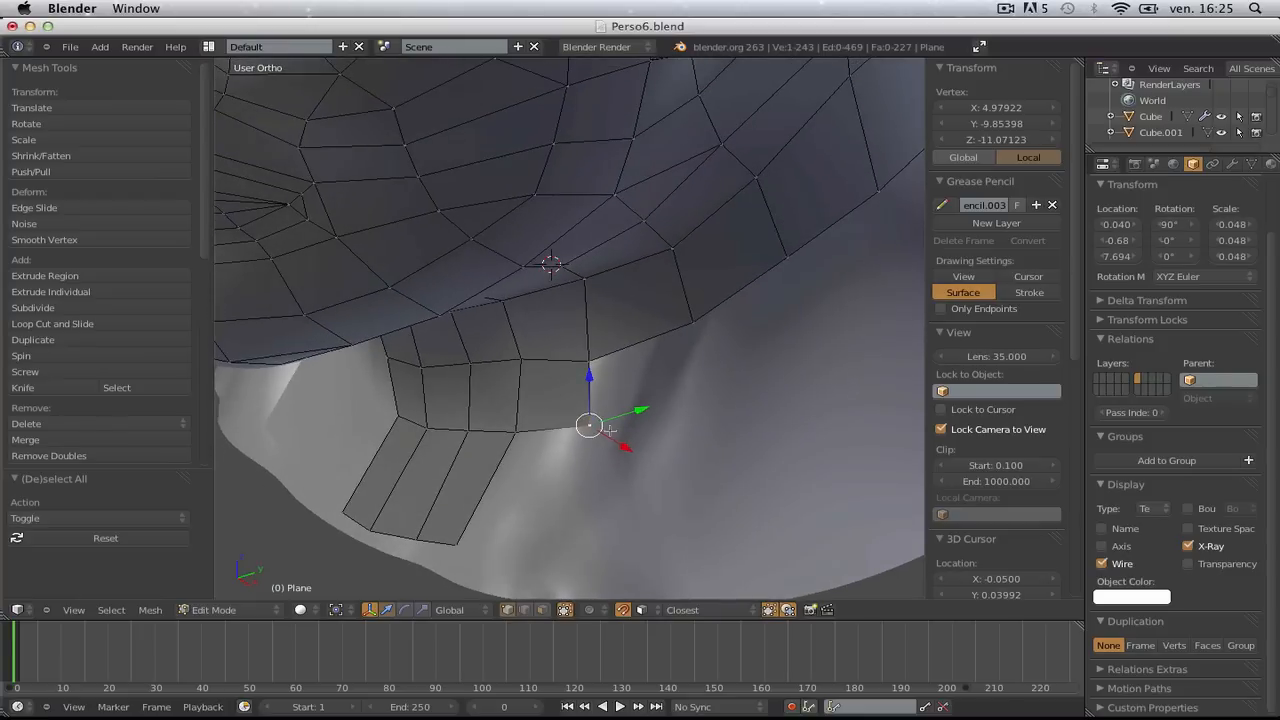
- Extrude the fourth quad's outer corner down to the neck's base and fill the quad below it
key(e)
click(551, 567)
shift+right_click(428, 556)
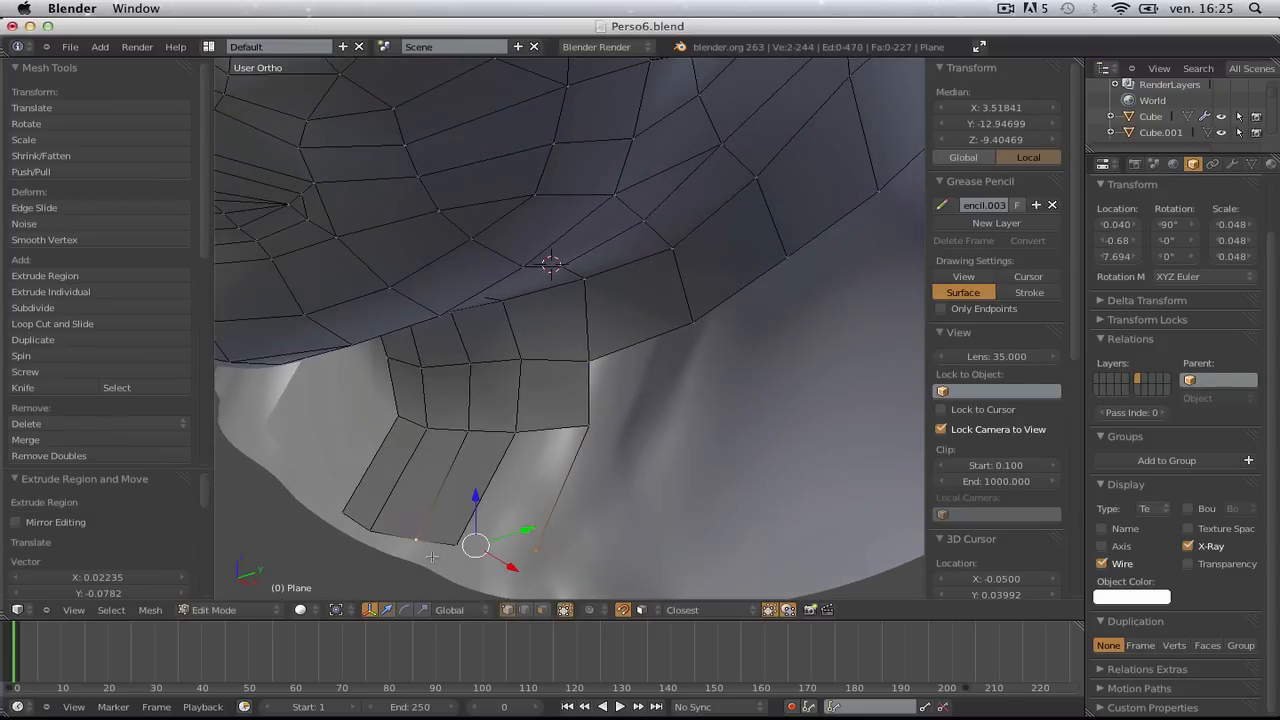
shift+right_click(512, 430)
shift+right_click(588, 427)
key(f)
key(a)
scroll(578, 450, down, 2)
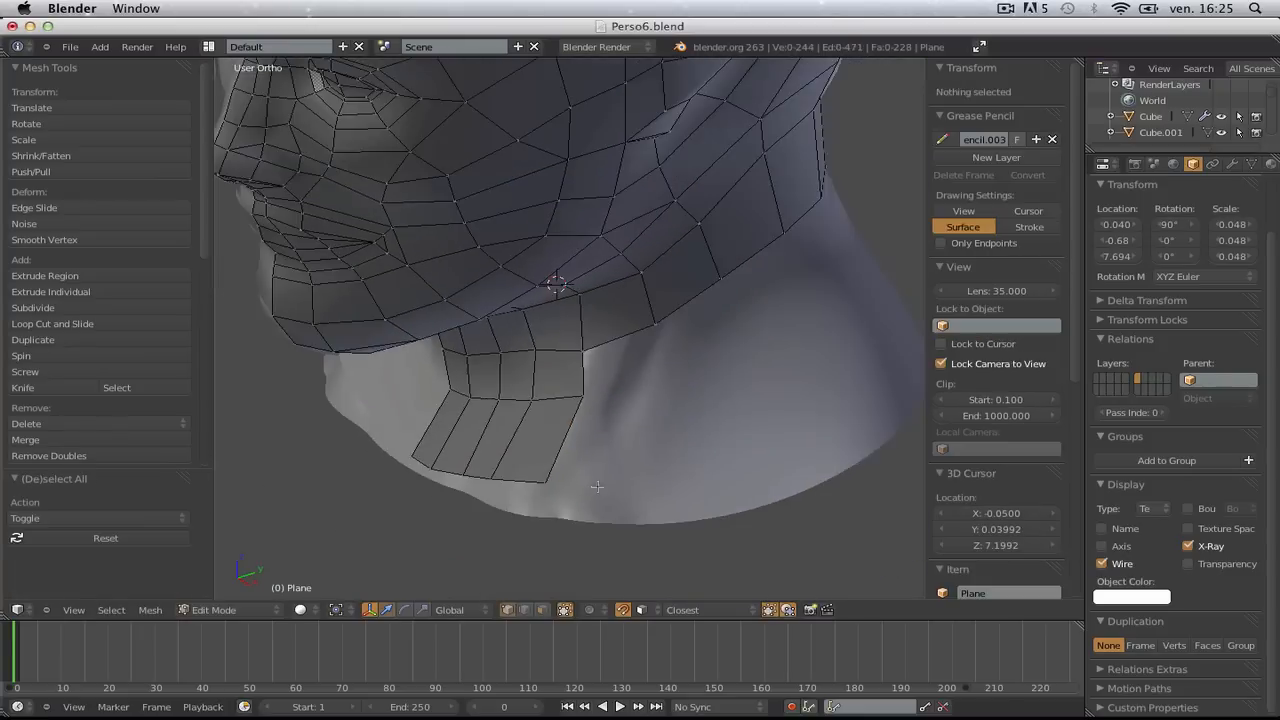
- Extrude the lower row's two end vertices toward the side of the neck and fill the quad between them
middle_drag(569, 507, 541, 505)
right_click(503, 469)
key(e)
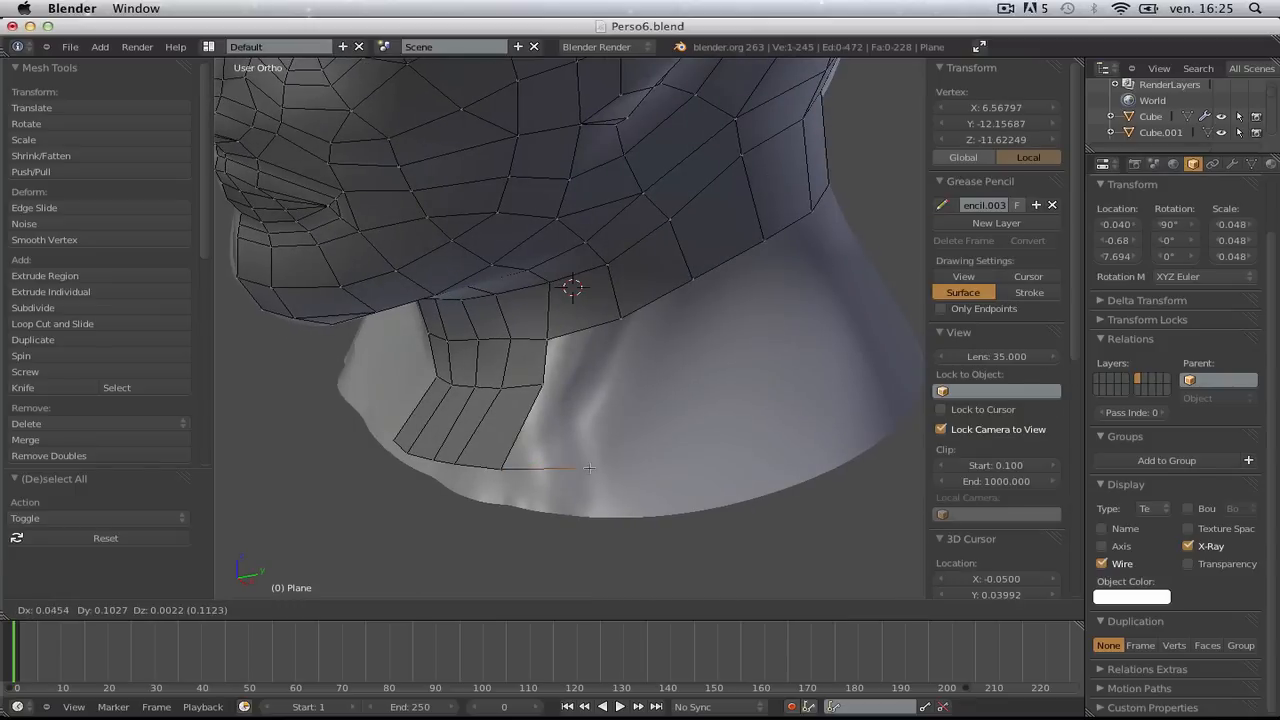
click(596, 384)
shift+right_click(506, 467)
shift+right_click(592, 471)
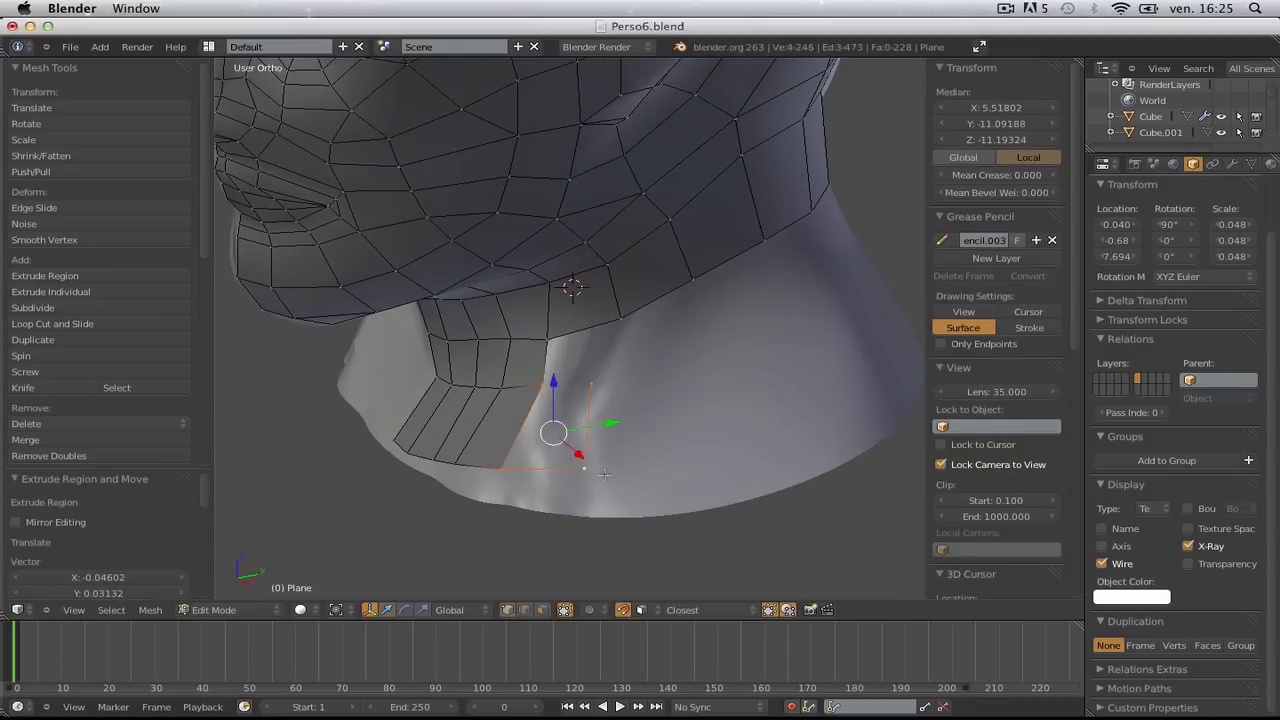
key(f)
- Move the outer edge of the lower row's last quad farther around the neck and rotate it to follow the surface
key(a)
right_click(596, 392)
shift+right_click(592, 468)
key(g)
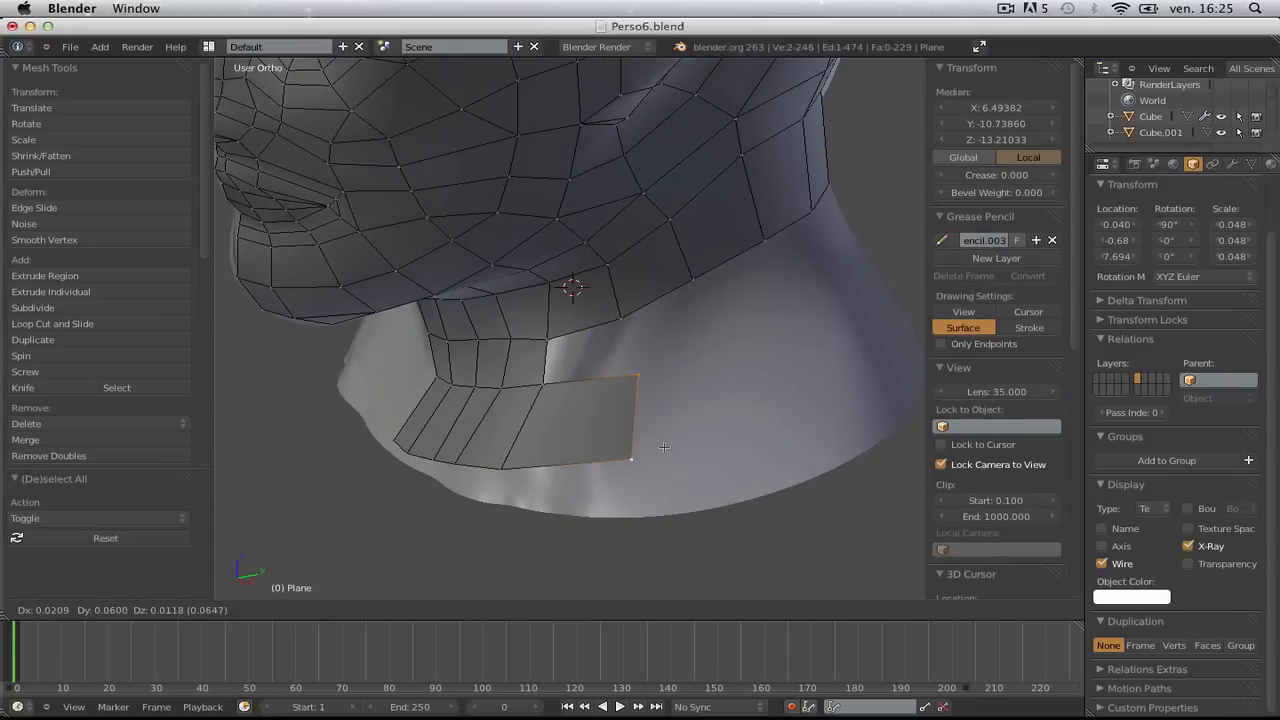
click(662, 446)
key(r)
click(671, 457)
- Slide the vertices along the lower row's bottom border one by one to even out the column widths
key(a)
right_click(509, 462)
key(g)
click(543, 460)
key(a)
middle_drag(543, 460, 608, 480)
right_click(520, 476)
key(g)
click(540, 475)
key(a)
right_click(571, 480)
key(g)
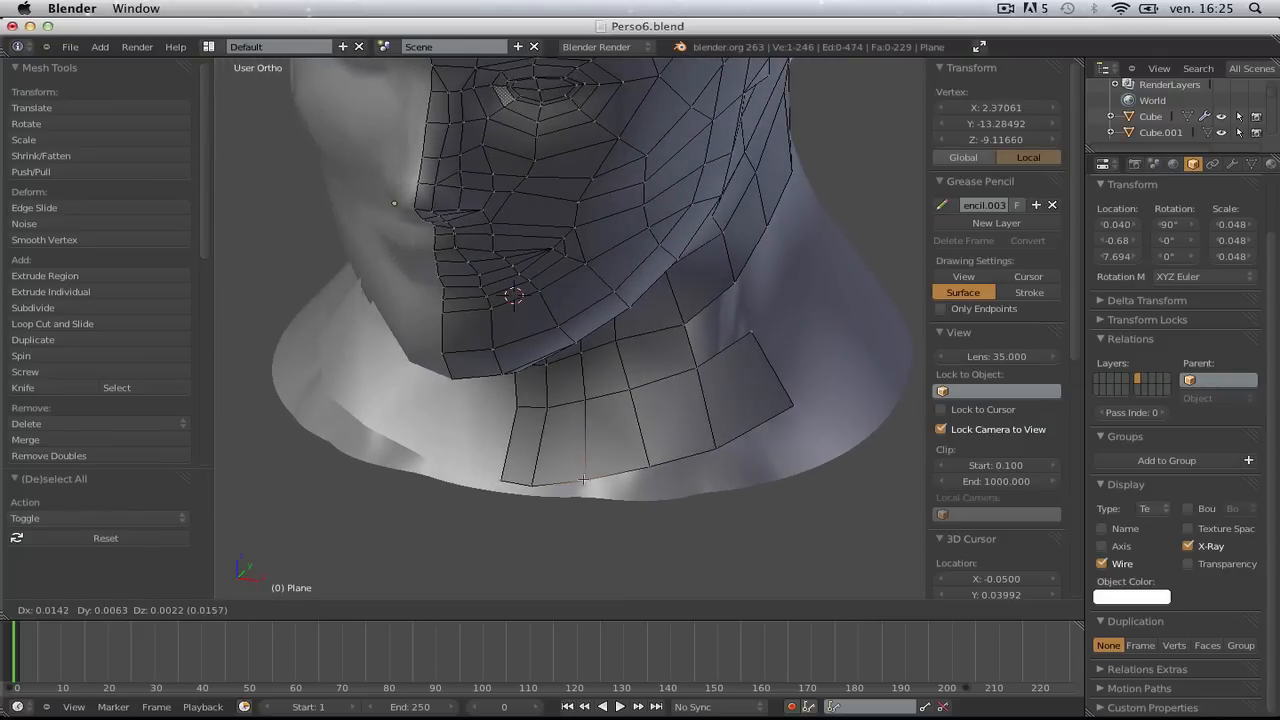
click(583, 480)
key(a)
- Nudge the jawline-row vertex above the open gap at the side of the neck
scroll(583, 480, down, 4)
middle_drag(680, 537, 615, 485)
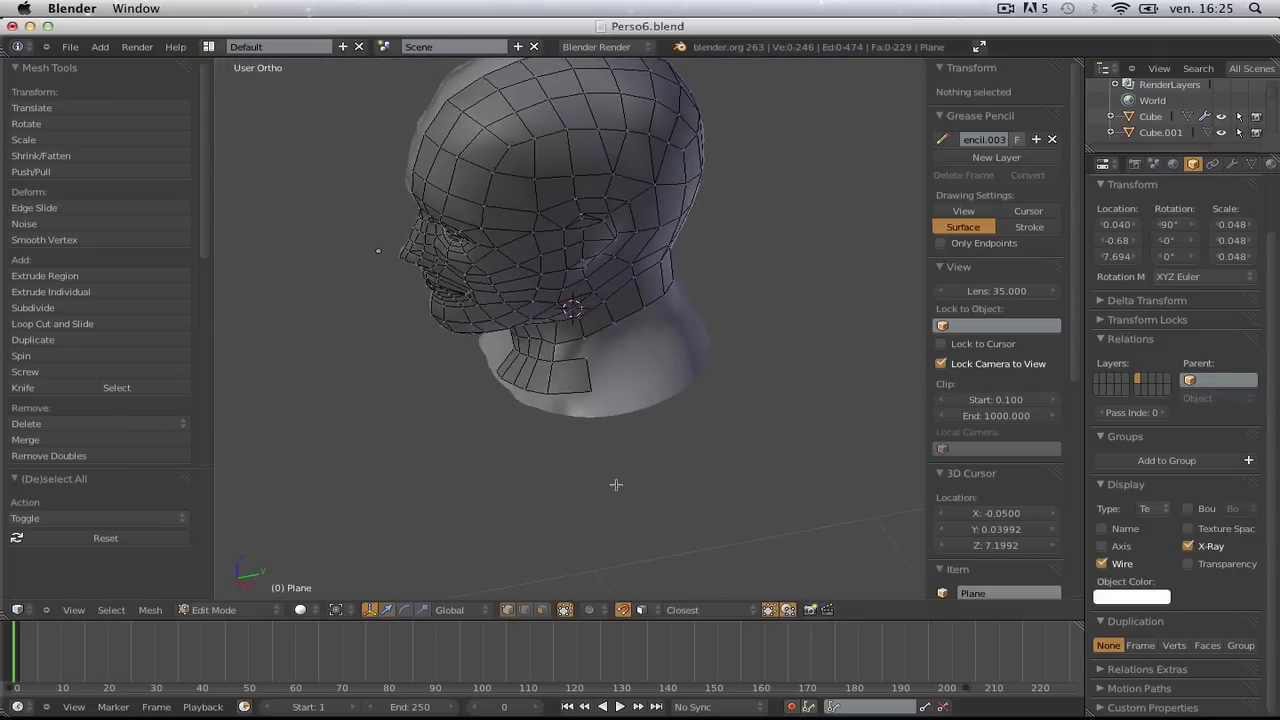
scroll(615, 485, up, 5)
right_click(617, 358)
key(g)
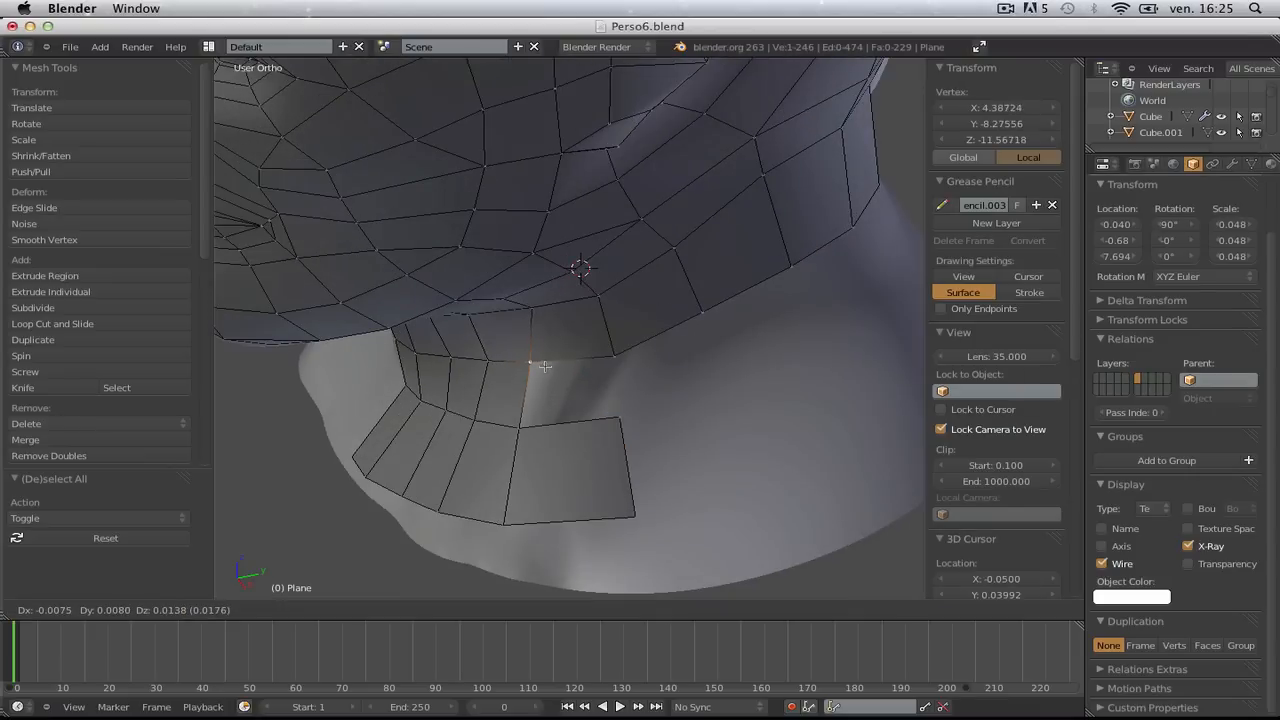
click(545, 369)
- Select the four vertices around the gap, undo the accidental move, and fill the gap with a quad
shift+right_click(521, 427)
shift+right_click(618, 417)
shift+right_click(612, 357)
key(g)
right_click(545, 418)
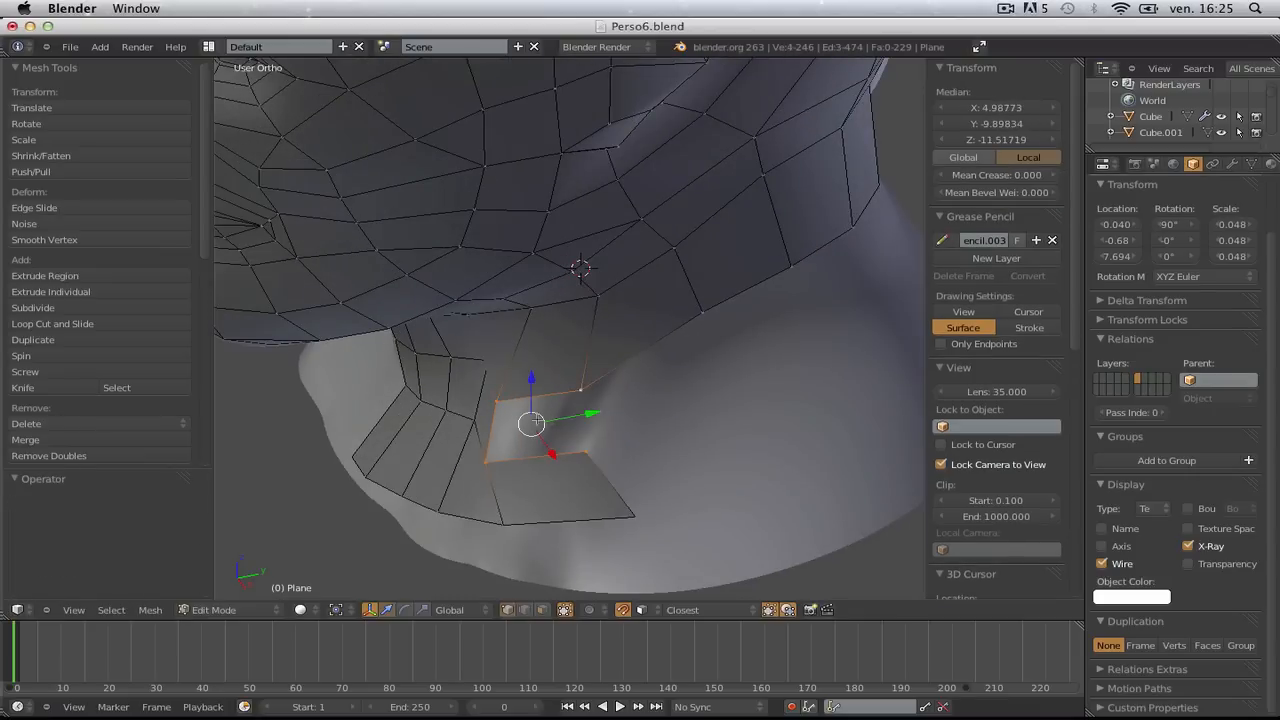
key(ctrl+z)
key(g)
- Fine-tune the vertex at the filled quad's lower front corner and save the file
right_click(516, 430)
key(g)
click(516, 430)
key(a)
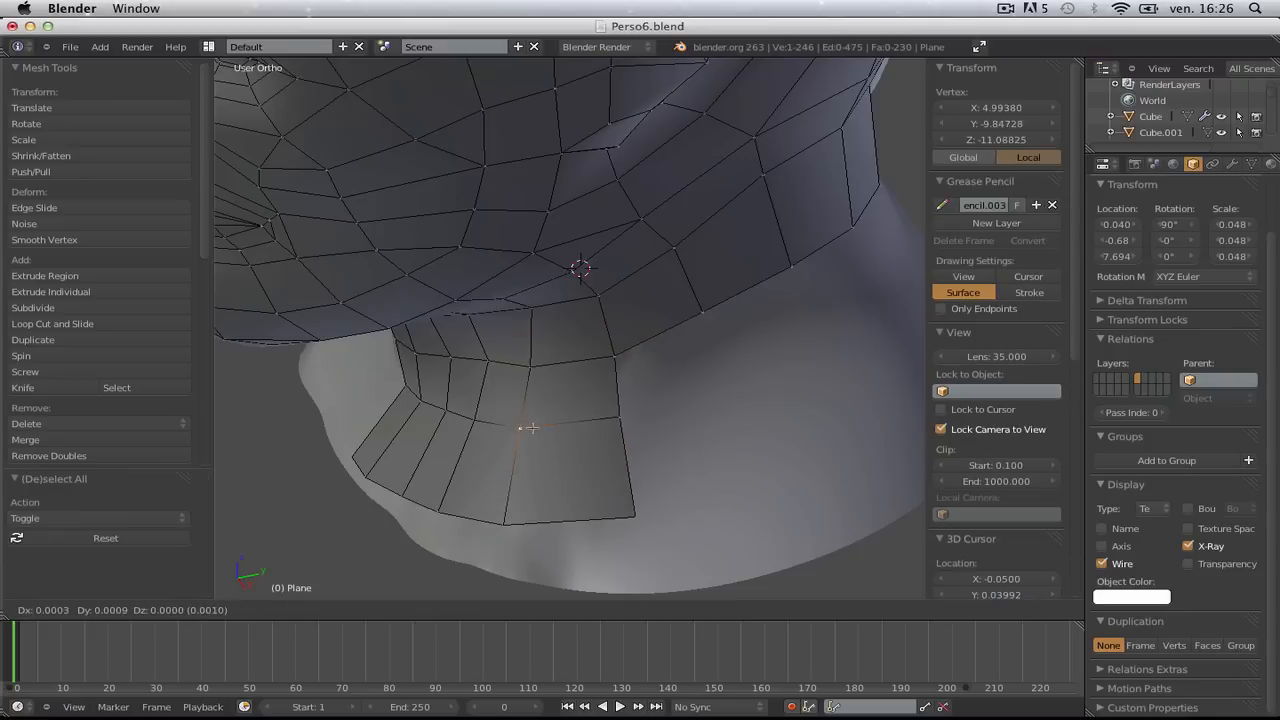
key(ctrl+s)
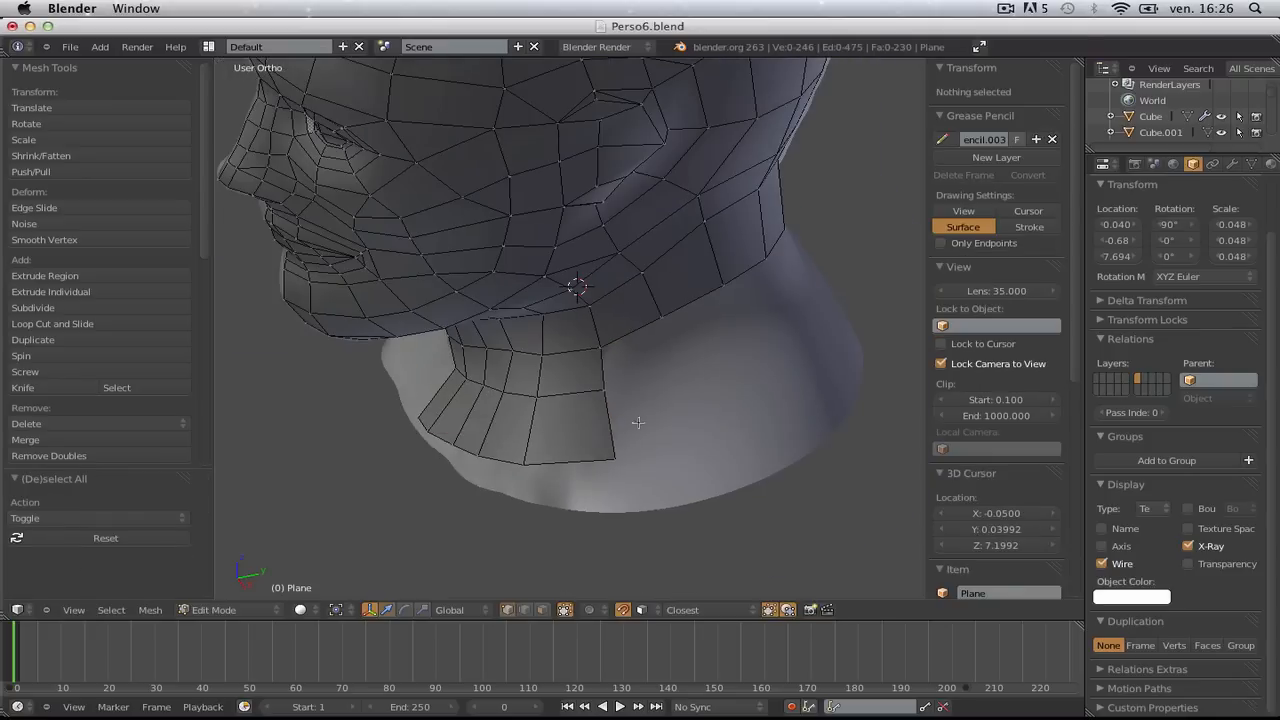
- Check the edge loops running through the new neck rows by selecting and deselecting them
middle_drag(638, 423, 572, 385)
right_click(523, 341)
key(a)
alt+right_click(598, 446)
key(a)
alt+right_click(565, 452)
key(a)
- Extrude the end edge of the lower neck row toward the nape and rotate it to follow the neck
middle_drag(595, 470, 580, 490)
right_click(531, 387)
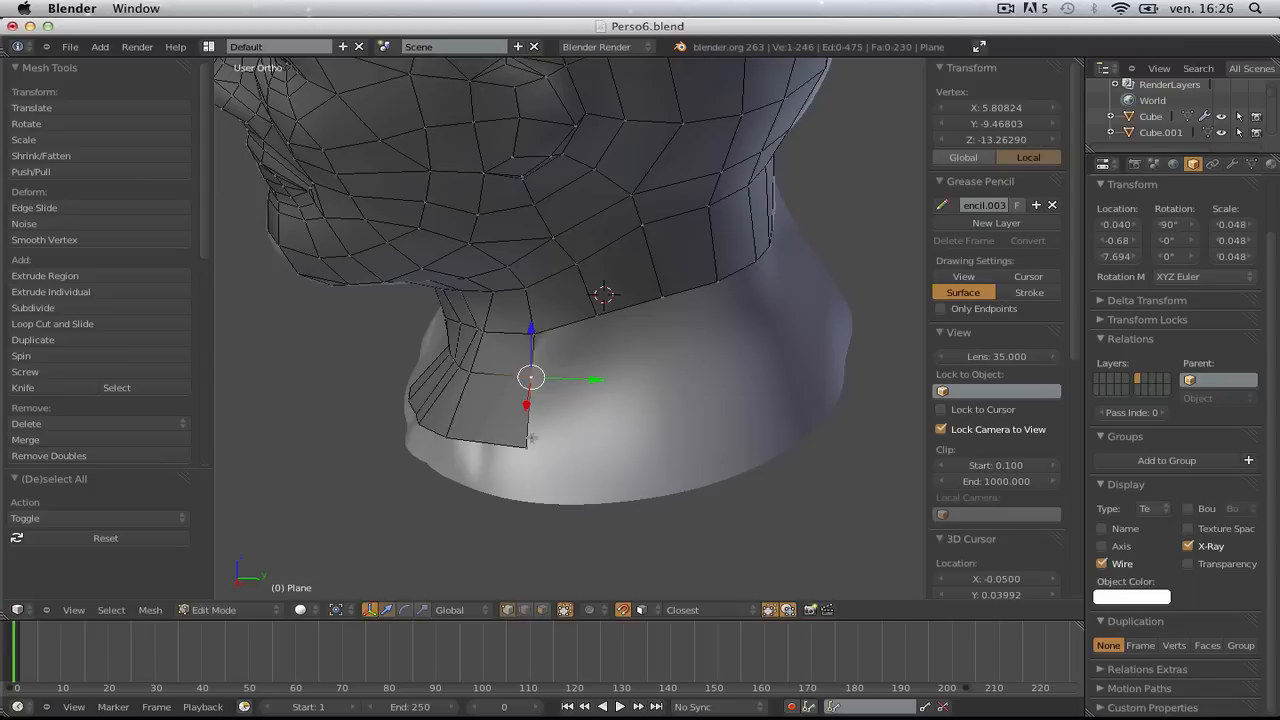
shift+right_click(530, 438)
key(shift+e)
click(604, 435)
key(e)
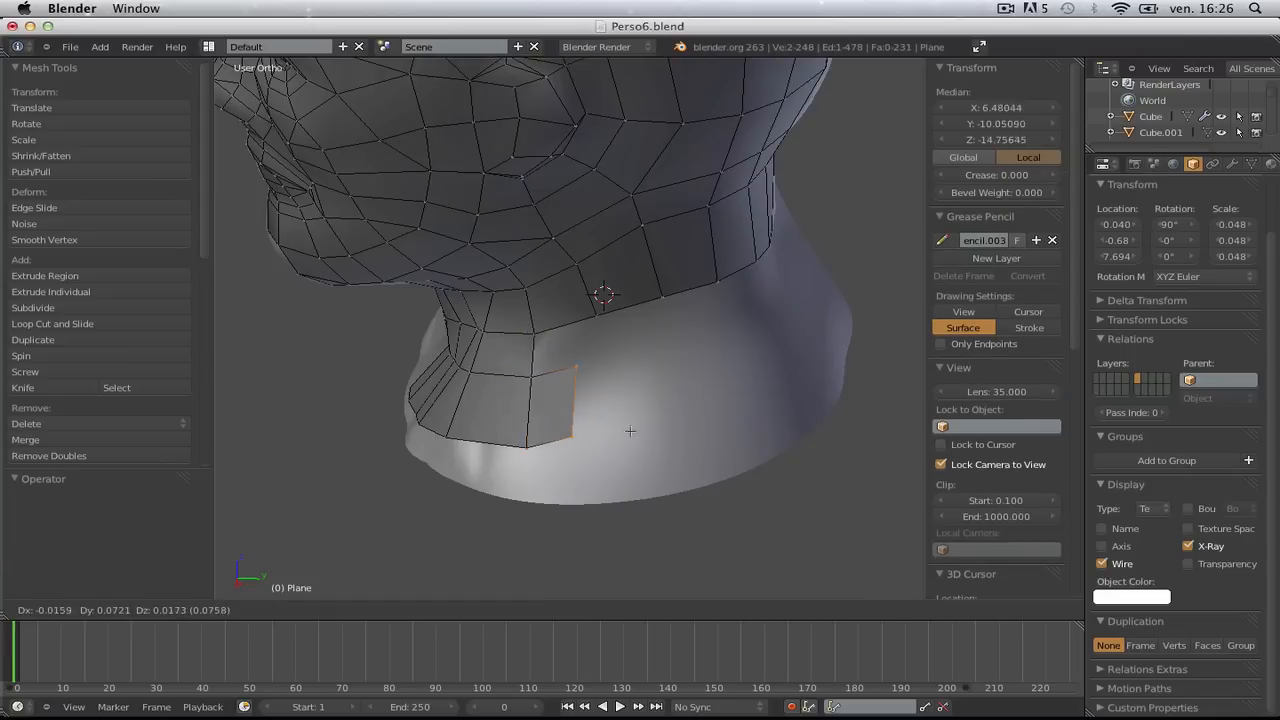
click(639, 438)
key(r)
click(649, 437)
- Extrude the row's new end edge one more quad around the neck, adjusting its rotation and position
middle_drag(655, 442, 570, 448)
key(e)
click(628, 447)
key(r)
click(637, 434)
key(g)
click(650, 432)
- Extrude the lower neck row's end edge quad by quad around the side of the neck toward the nape
middle_drag(659, 455, 609, 460)
key(e)
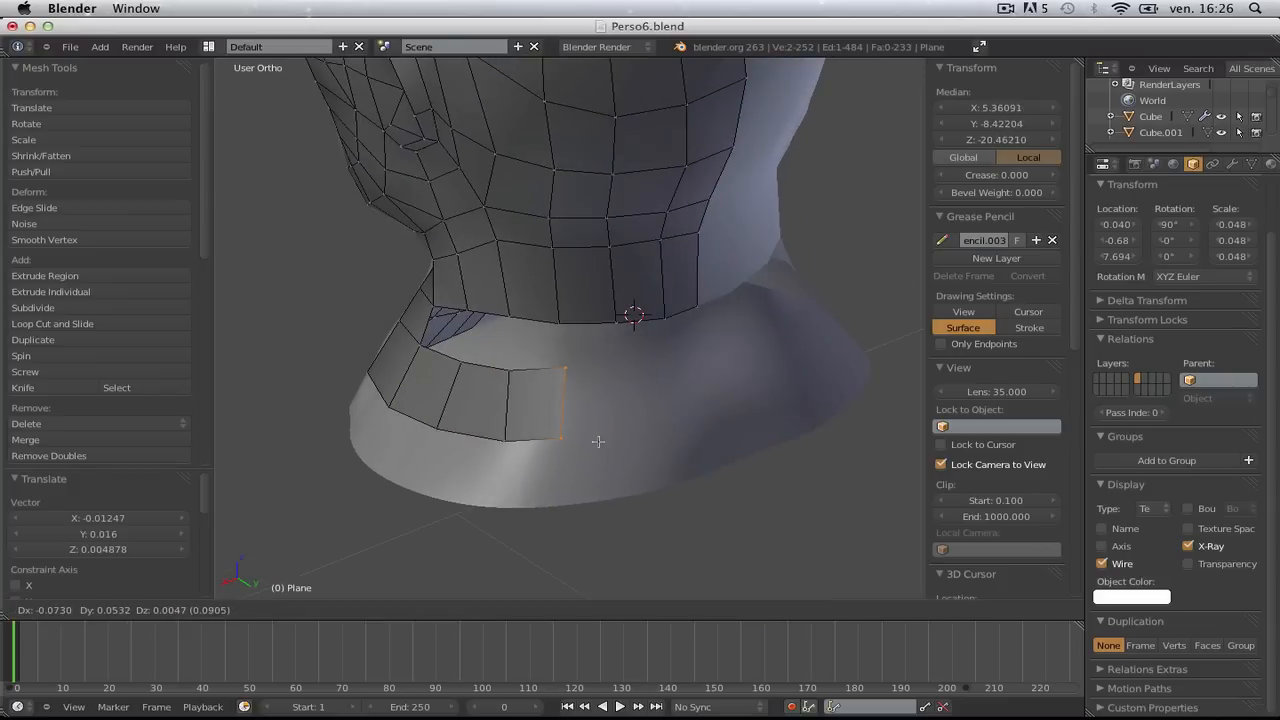
click(603, 436)
key(e)
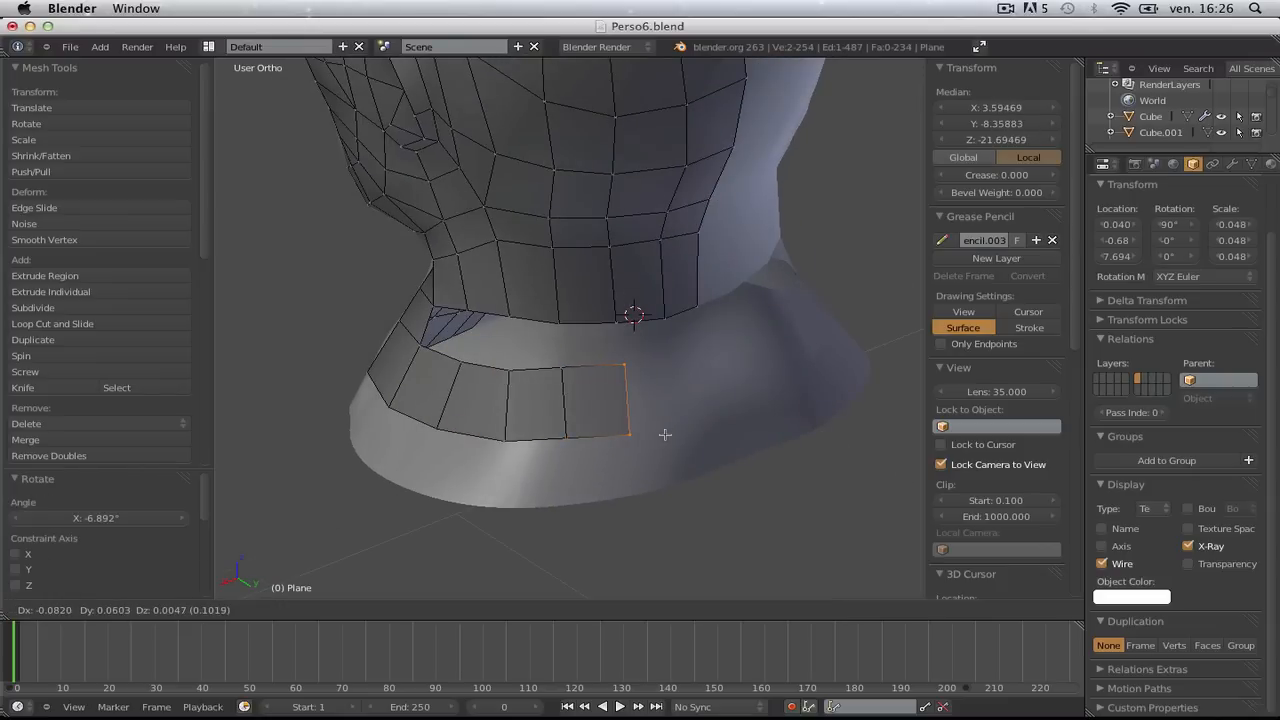
click(666, 434)
key(e)
click(711, 426)
key(e)
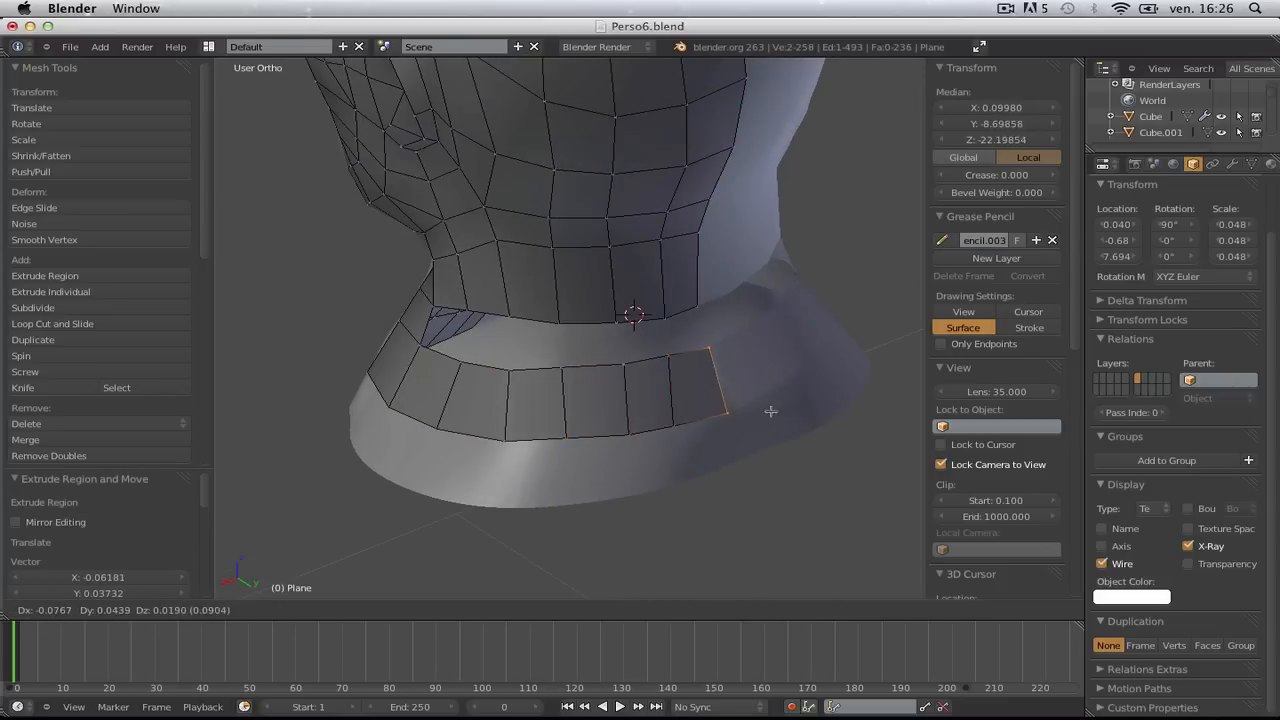
click(780, 402)
key(a)
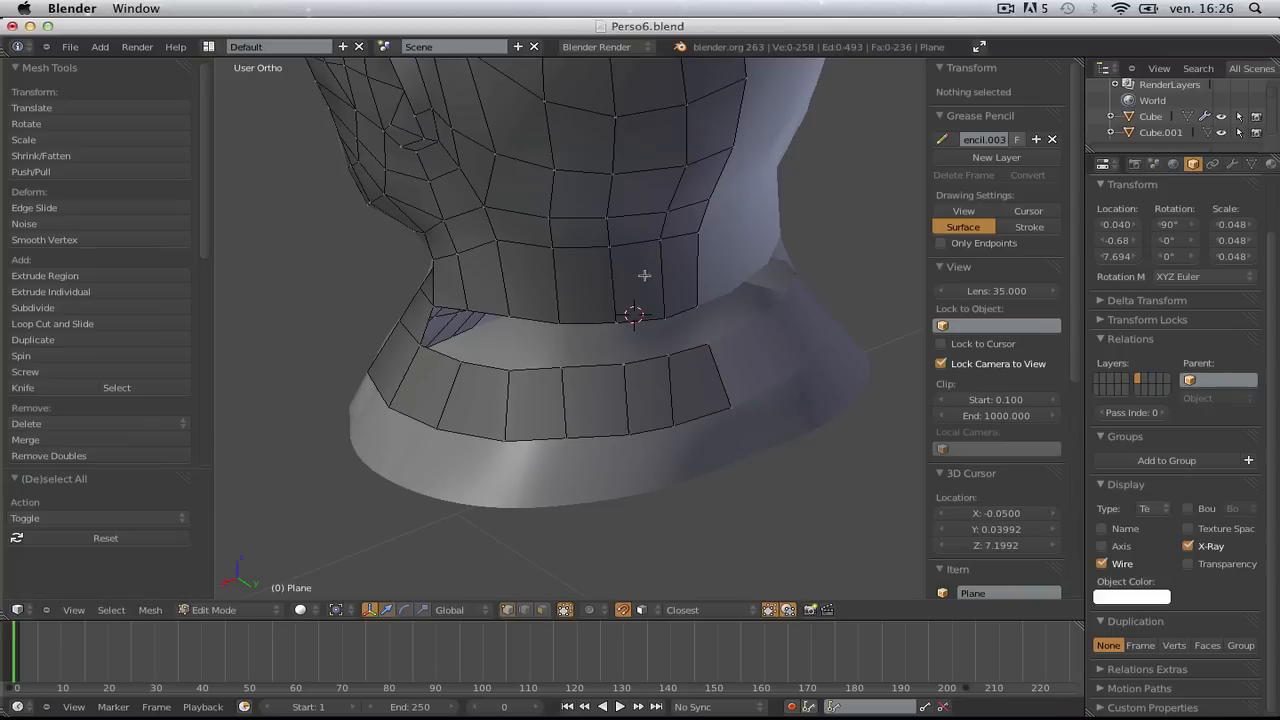
- Fill four quads between the upper neck row and the new lower row, working from the nape end toward the front
key(f)
key(a)
drag(728, 369, 595, 316)
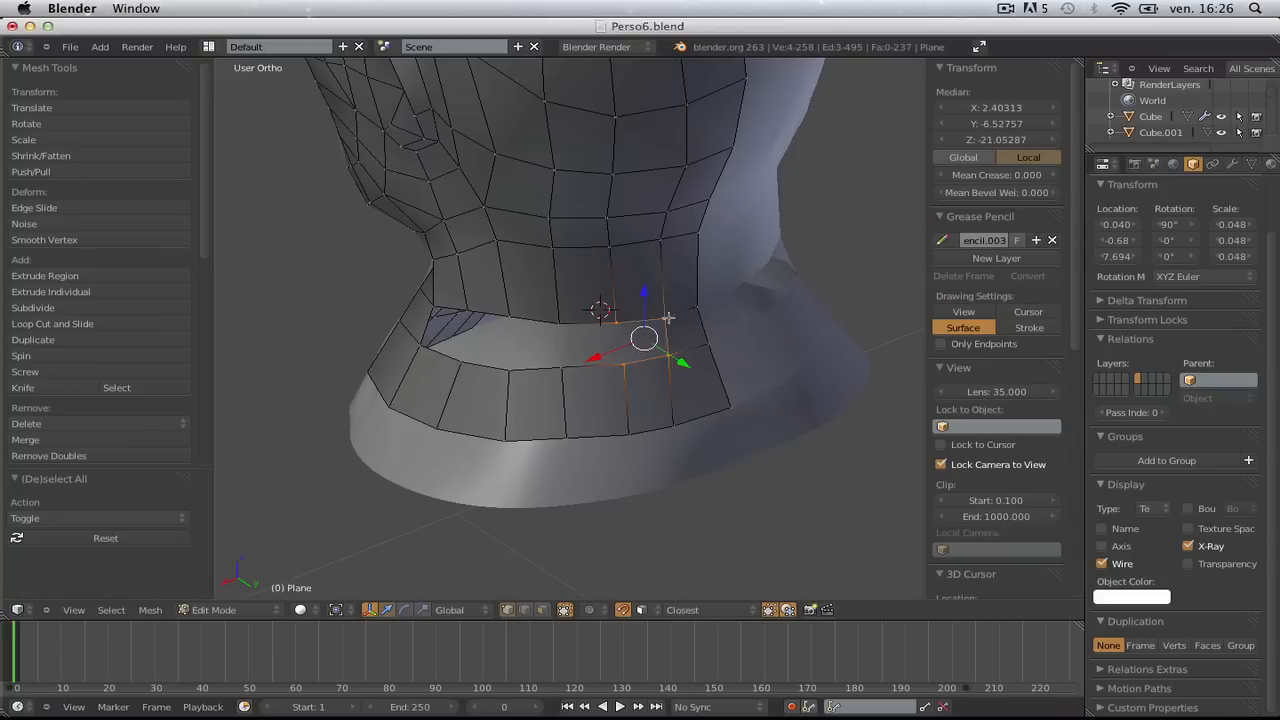
key(f)
key(a)
drag(627, 378, 624, 364)
key(f)
key(a)
middle_drag(624, 364, 573, 320)
click(586, 343)
click(607, 341)
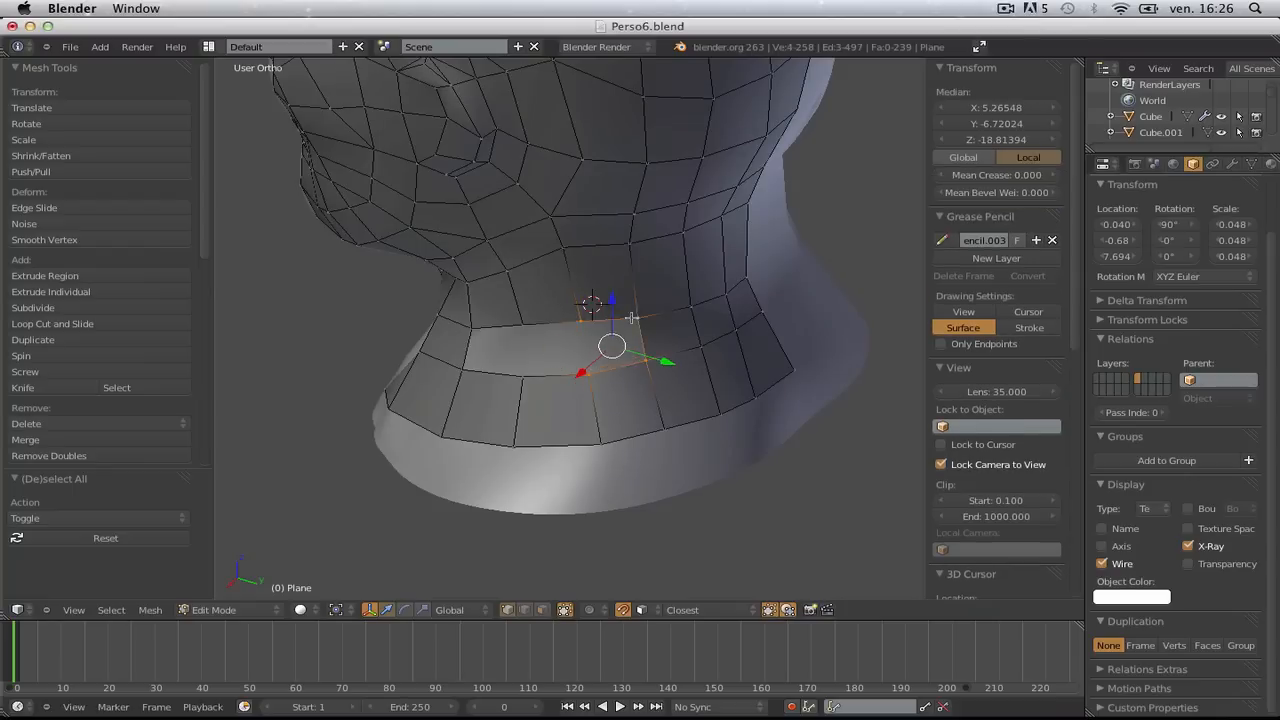
key(a)
- Move two vertices on the upper row's lower edge slightly down beside the remaining gap on the side of the neck
click(581, 320)
key(g)
click(584, 324)
key(a)
right_click(523, 322)
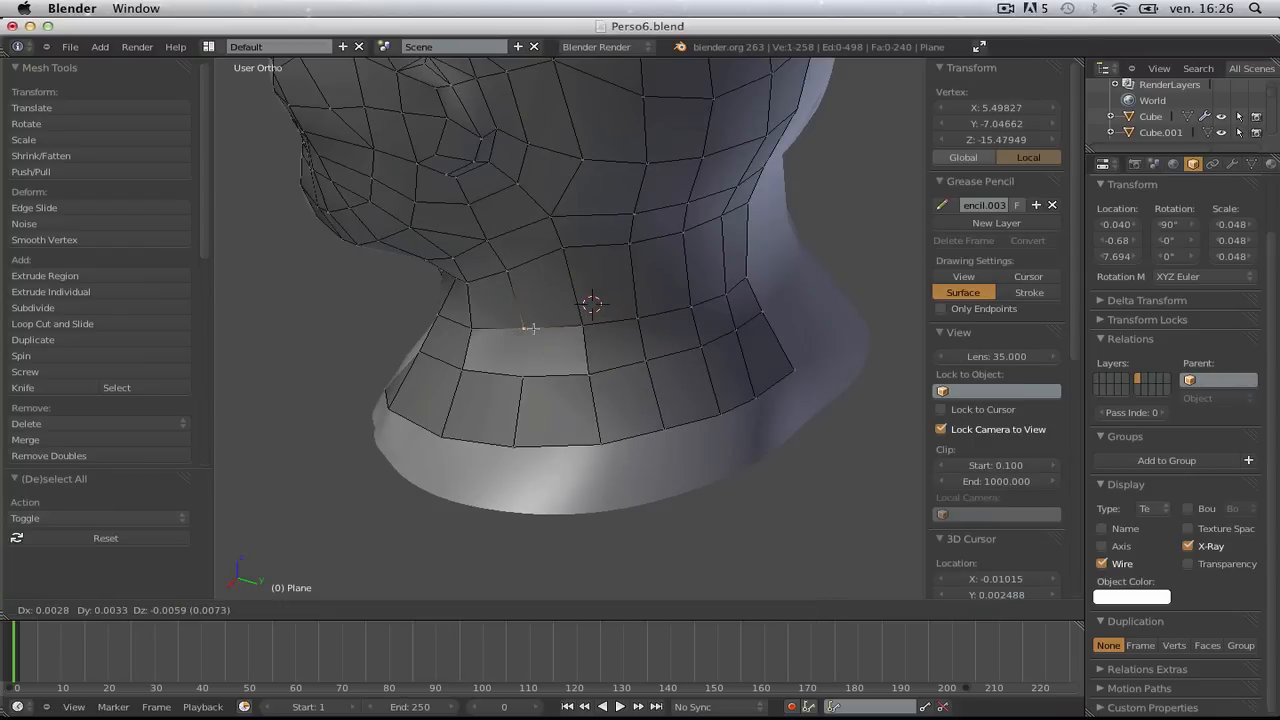
key(g)
click(525, 332)
- Fill the last two gaps between the upper and lower neck rows with quads
key(a)
drag(615, 404, 598, 404)
key(f)
key(a)
key(b)
drag(447, 308, 542, 388)
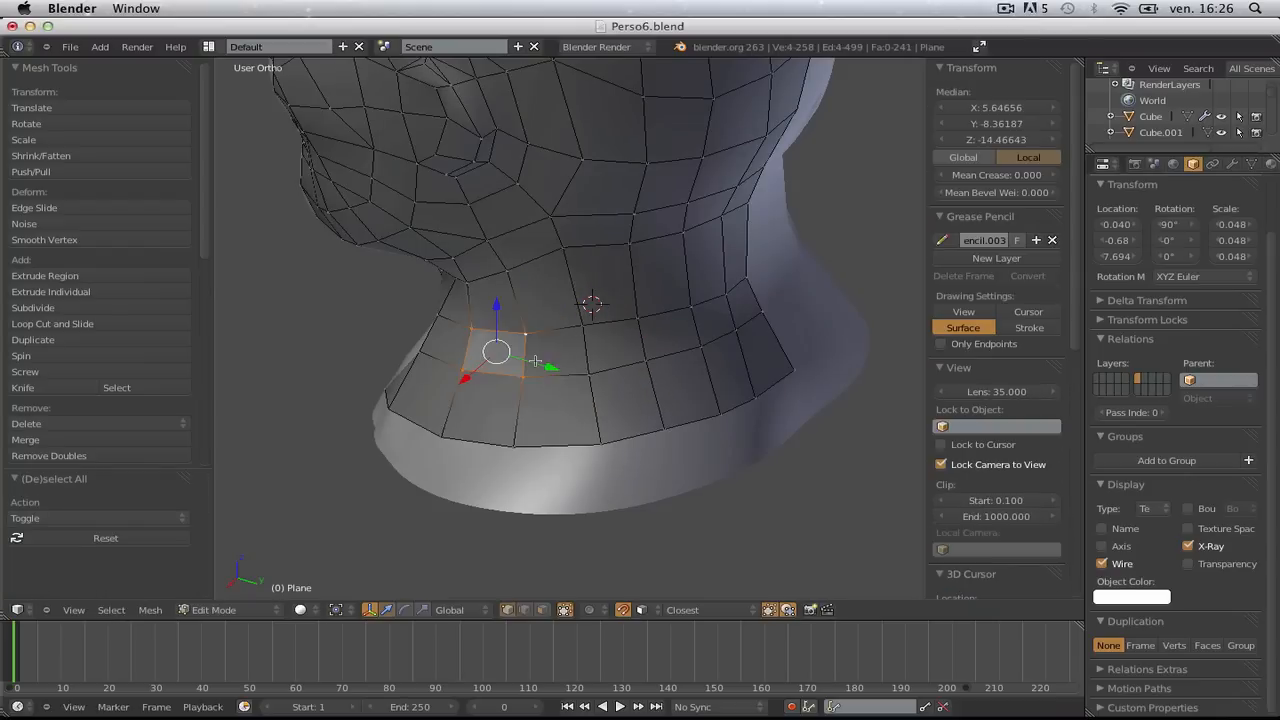
- Inspect the mirrored neck mesh from the front in Object Mode, then return to Edit Mode
scroll(534, 365, down, 5)
key(Tab)
key(Tab)
key(Tab)
middle_drag(508, 410, 709, 404)
click(594, 348)
scroll(630, 360, up, 3)
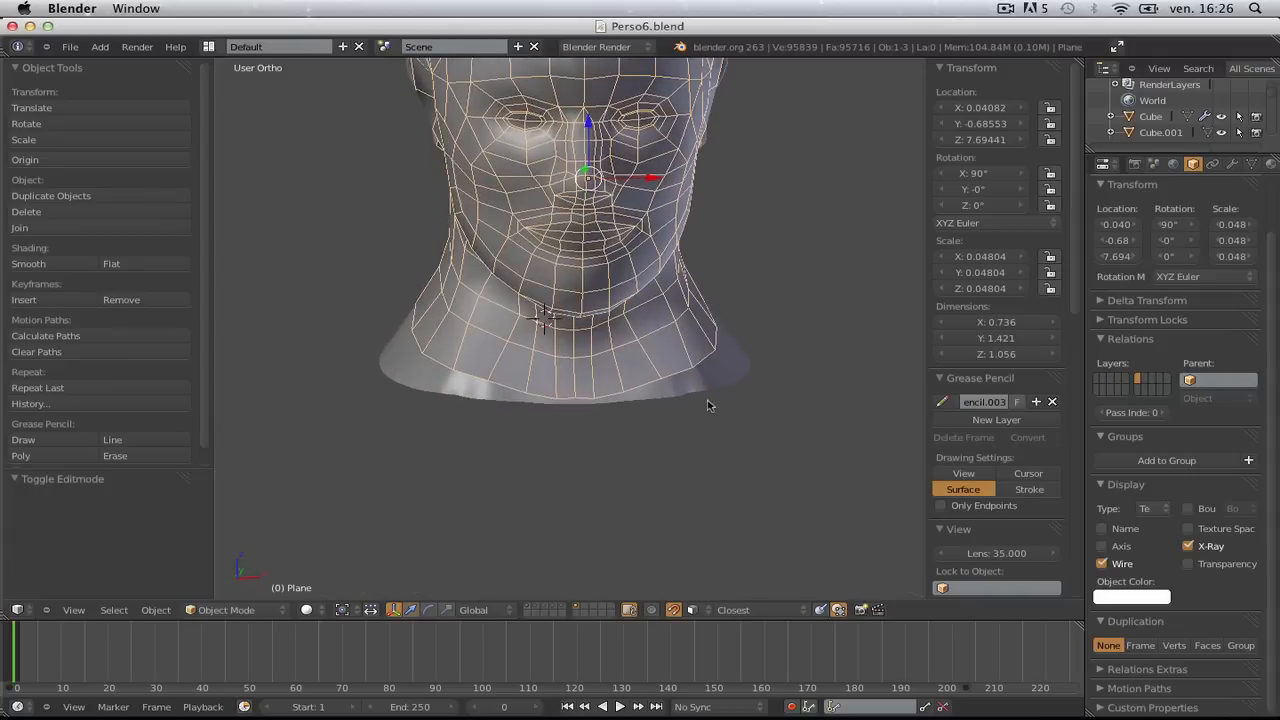
key(KP_1)
key(Tab)
- Reposition three vertices along the lower part of the neck in the front view to even out the bottom row
scroll(701, 397, up, 3)
key(a)
right_click(652, 411)
key(g)
click(652, 417)
key(a)
right_click(773, 378)
key(g)
click(782, 397)
key(a)
right_click(712, 406)
key(g)
click(709, 410)
- Adjust two vertices and an edge selection on the upper neck below the jaw to space the quads evenly
key(a)
right_click(666, 289)
key(g)
click(677, 288)
key(a)
right_click(680, 325)
key(g)
click(682, 318)
key(a)
alt+right_click(666, 327)
key(g)
click(713, 330)
- Move the small edge at the throat's centre line and a vertex beside it down to smooth the middle loop
middle_drag(720, 336, 540, 372)
key(a)
right_click(522, 383)
key(g)
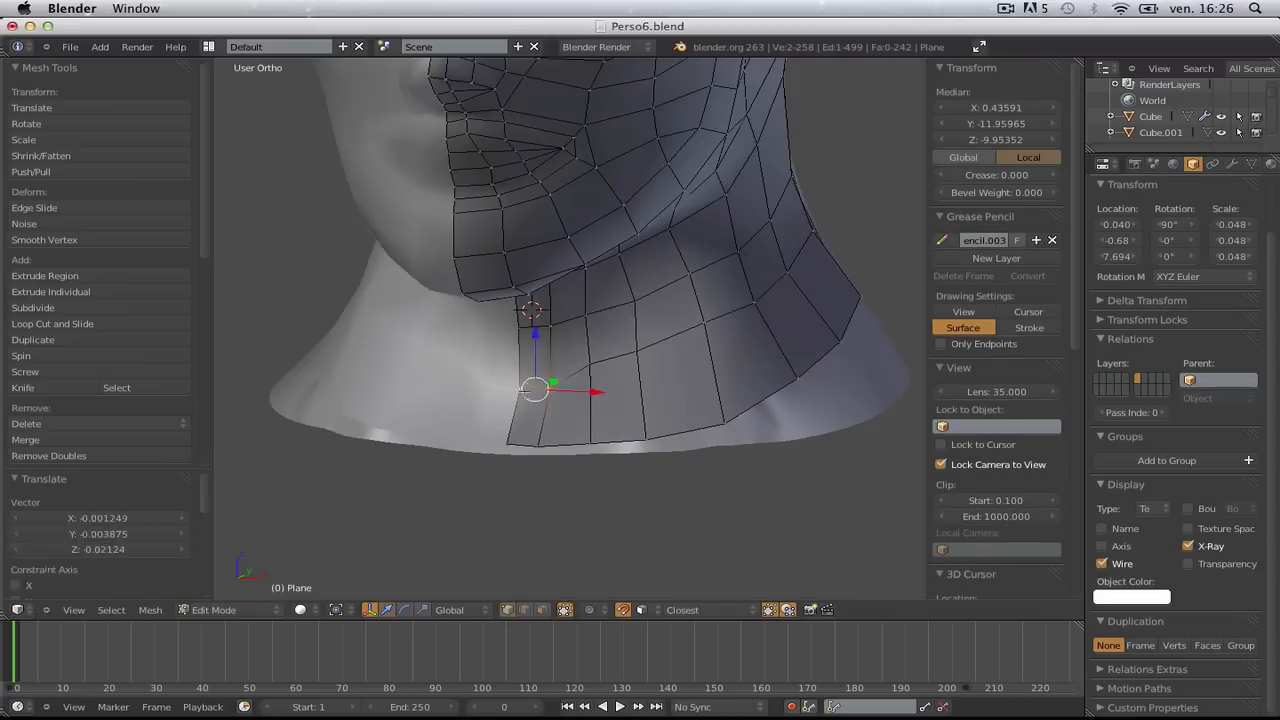
click(524, 390)
right_click(638, 352)
key(g)
click(650, 366)
key(ctrl+space)
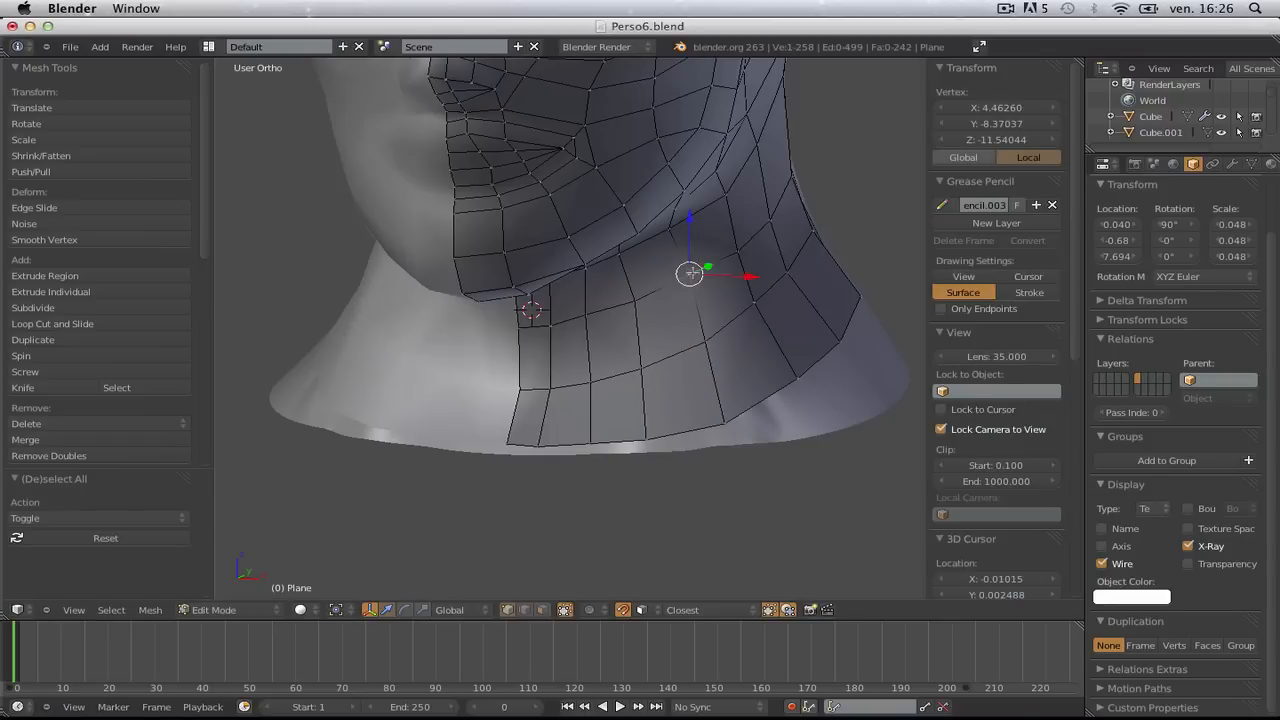
key(ctrl+space)
- Nudge a vertex under the chin and lower a middle-loop vertex on the side of the neck
key(a)
right_click(577, 314)
key(g)
click(578, 315)
middle_drag(578, 315, 665, 345)
right_click(676, 339)
key(g)
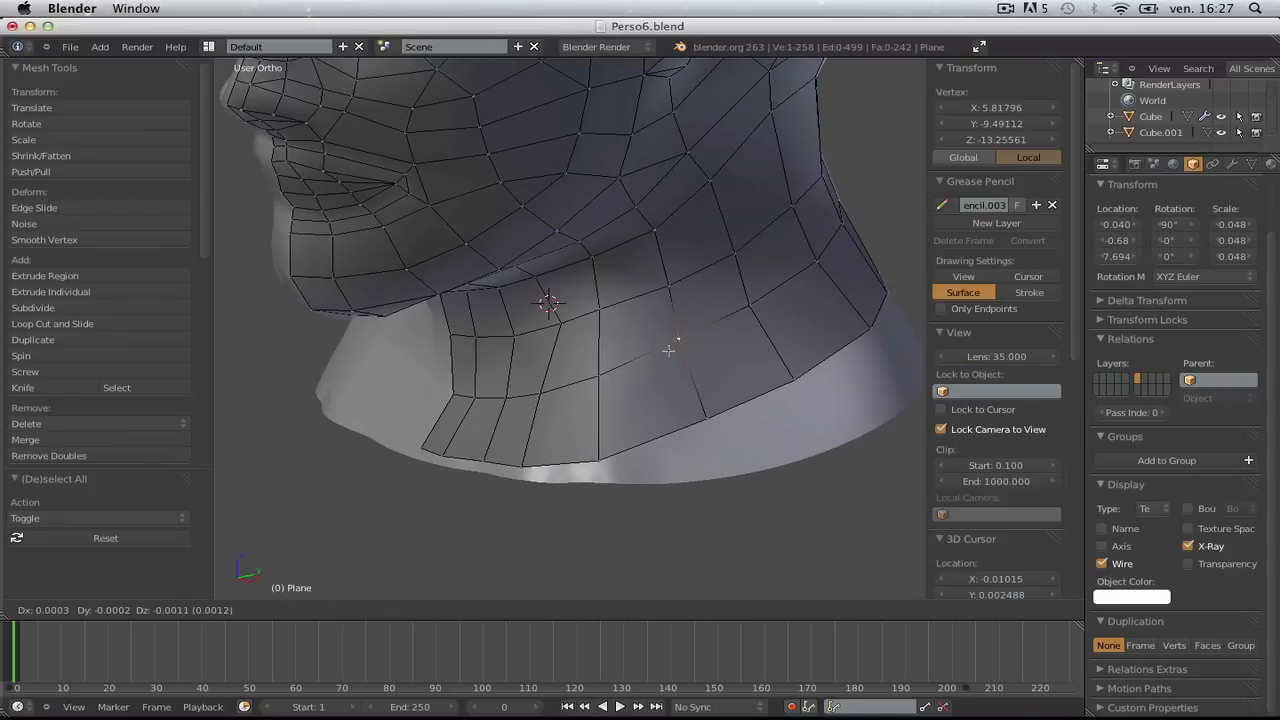
click(670, 354)
key(ctrl+space)
key(a)
- Fine-tune the positions of neighbouring vertices along the neck's lower front rows
middle_drag(670, 354, 656, 420)
right_click(608, 416)
key(g)
click(612, 418)
right_click(694, 416)
key(g)
click(695, 416)
key(ctrl+space)
key(g)
click(656, 421)
- Lower the side vertices of the neck's bottom border and middle loop to even out the quad heights
key(a)
right_click(715, 380)
key(g)
click(711, 403)
key(a)
right_click(490, 362)
key(g)
click(634, 330)
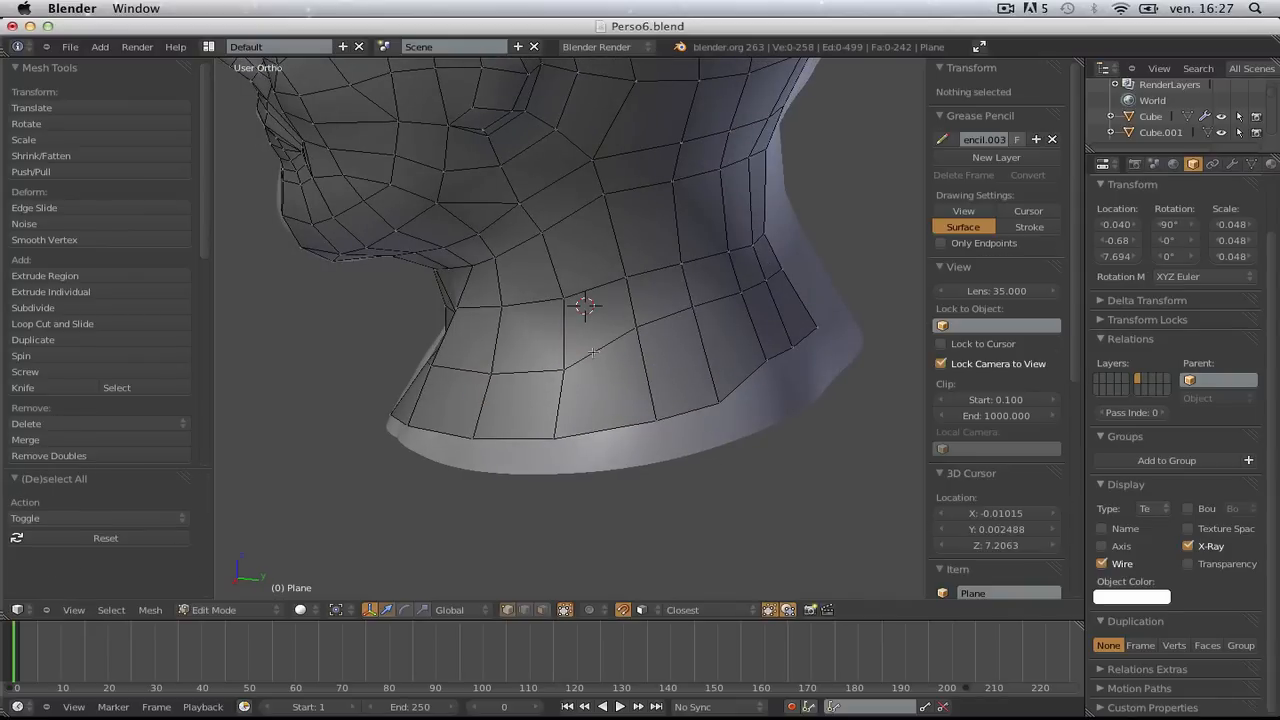
key(g)
click(640, 348)
- Lower the middle loop's rear vertices near the nape so the loop follows the neck in a smooth curve
key(a)
middle_drag(688, 388, 655, 391)
right_click(645, 328)
key(g)
click(649, 356)
key(a)
right_click(677, 322)
key(g)
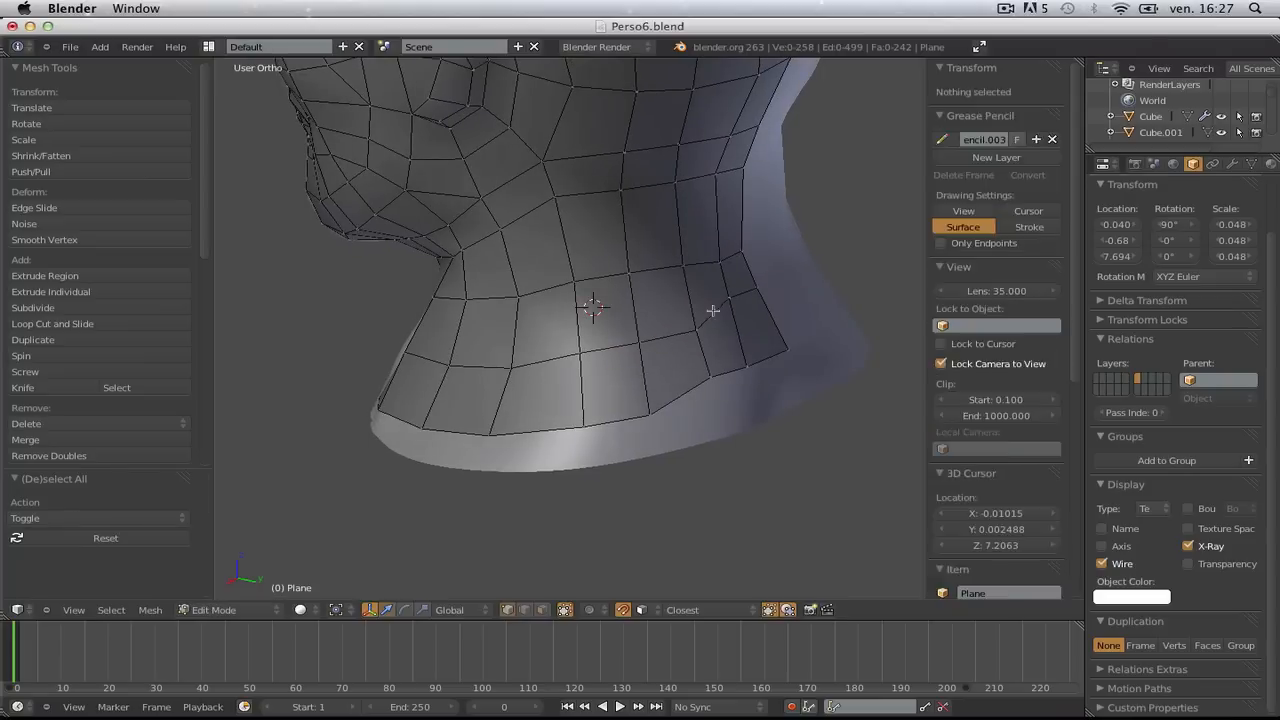
click(755, 289)
key(g)
click(751, 312)
- Lower a bottom-border vertex on the rear side of the neck toward the sculpt's lower edge
key(a)
right_click(710, 378)
key(g)
click(710, 401)
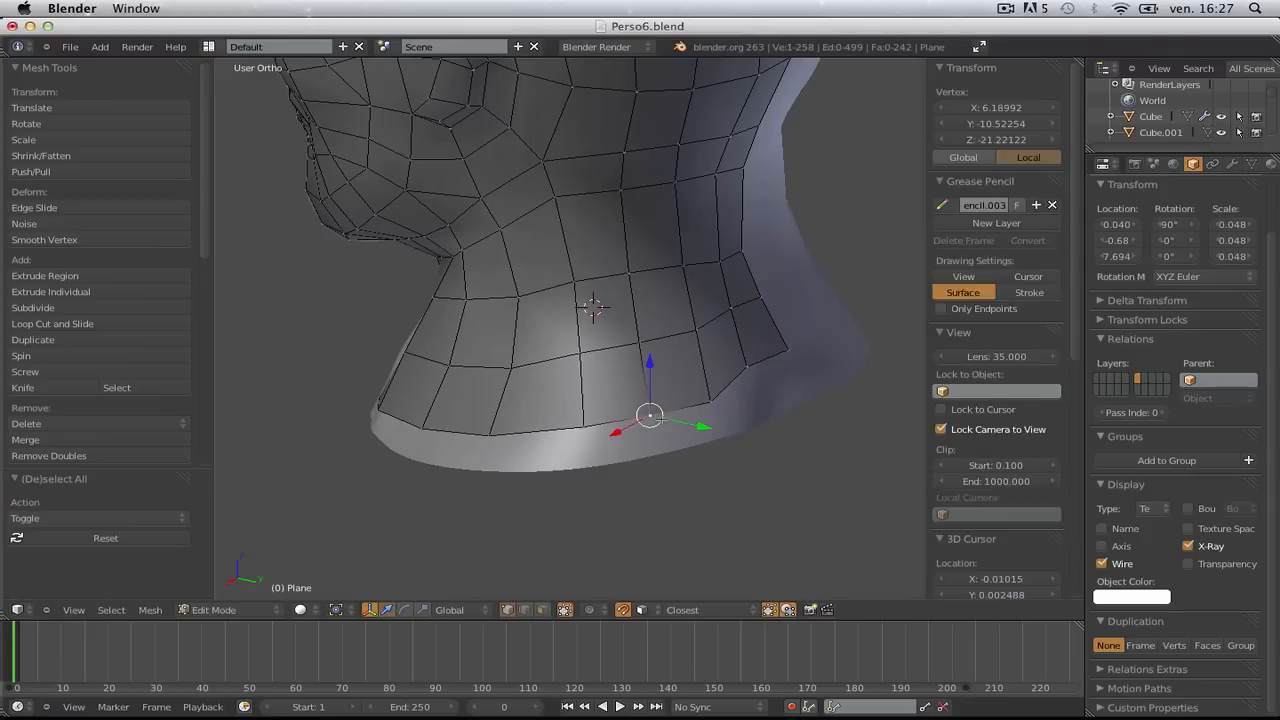
key(a)
- Adjust the neighbouring bottom-border vertices along the neck's side so the row follows the sculpt's lower edge
mouse_move(640, 445)
middle_down()
mouse_move(697, 445)
mouse_move(656, 400)
mouse_move(625, 425)
middle_up()
right_click(689, 408)
key(a)
right_click(655, 408)
key(a)
right_click(621, 427)
key(a)
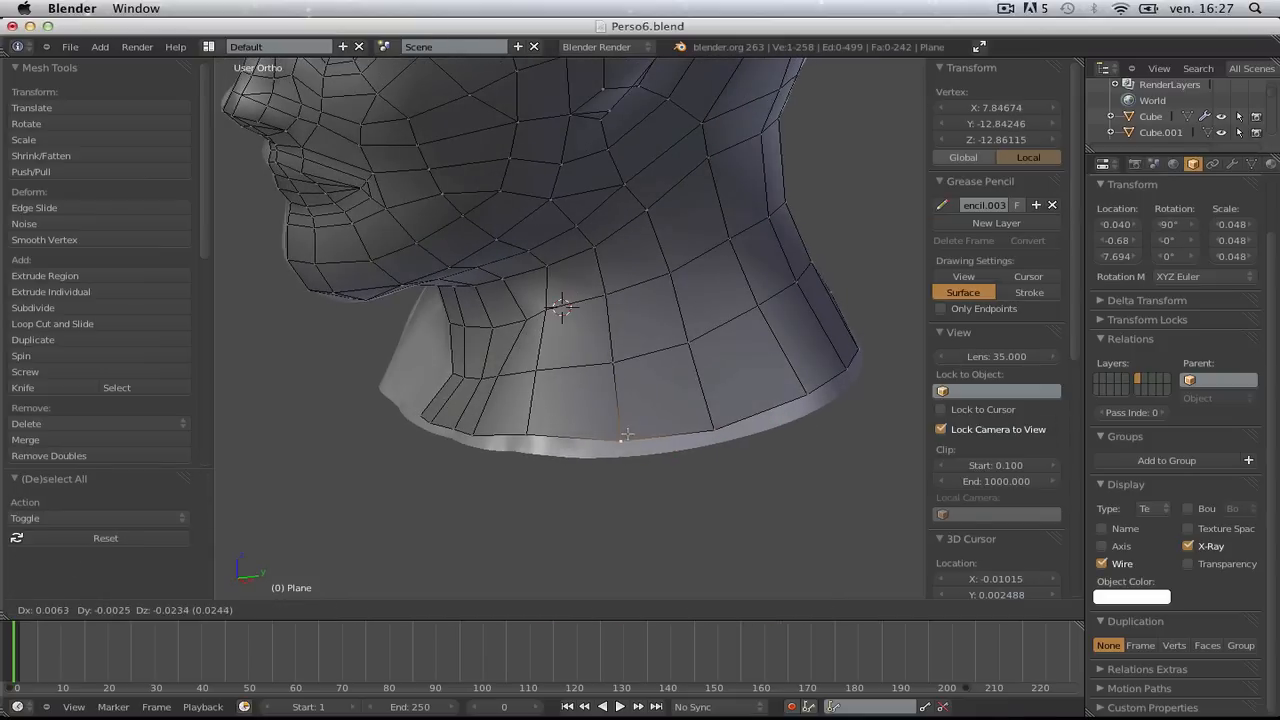
alt+right_click(542, 423)
key(a)
- Lower two bottom-border vertices at the front side of the neck to the sculpt's lower edge
middle_drag(540, 430, 480, 424)
scroll(490, 418, up, 2)
right_click(532, 382)
key(g)
click(537, 425)
key(a)
right_click(588, 391)
key(g)
click(587, 427)
key(a)
- Lower the two middle-loop vertices above them to even out the quad heights
right_click(553, 334)
key(g)
click(554, 348)
key(a)
right_click(620, 334)
key(g)
click(621, 349)
key(a)
- Return to Object Mode and hide the head's retopology mesh
scroll(605, 320, down, 4)
middle_drag(600, 314, 480, 354)
key(Tab)
key(a)
middle_drag(449, 394, 594, 443)
scroll(638, 398, up, 3)
right_click(619, 358)
right_click(619, 358)
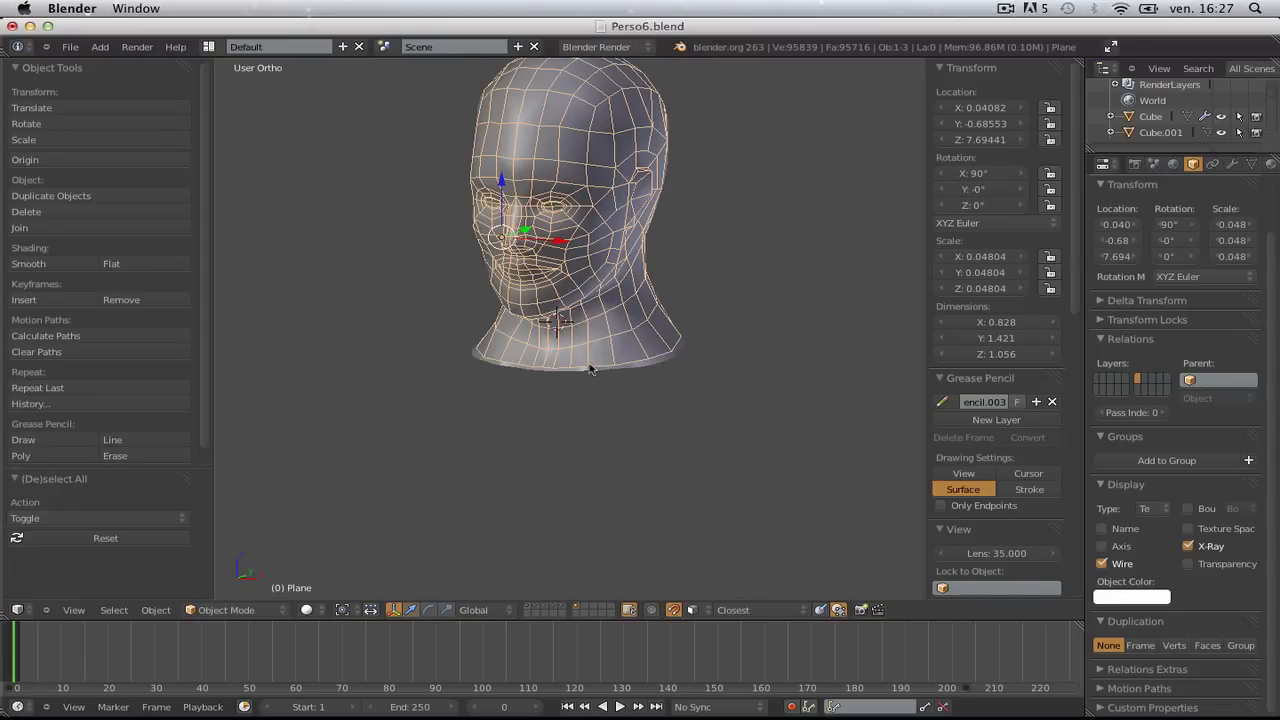
scroll(594, 382, up, 1)
key(h)
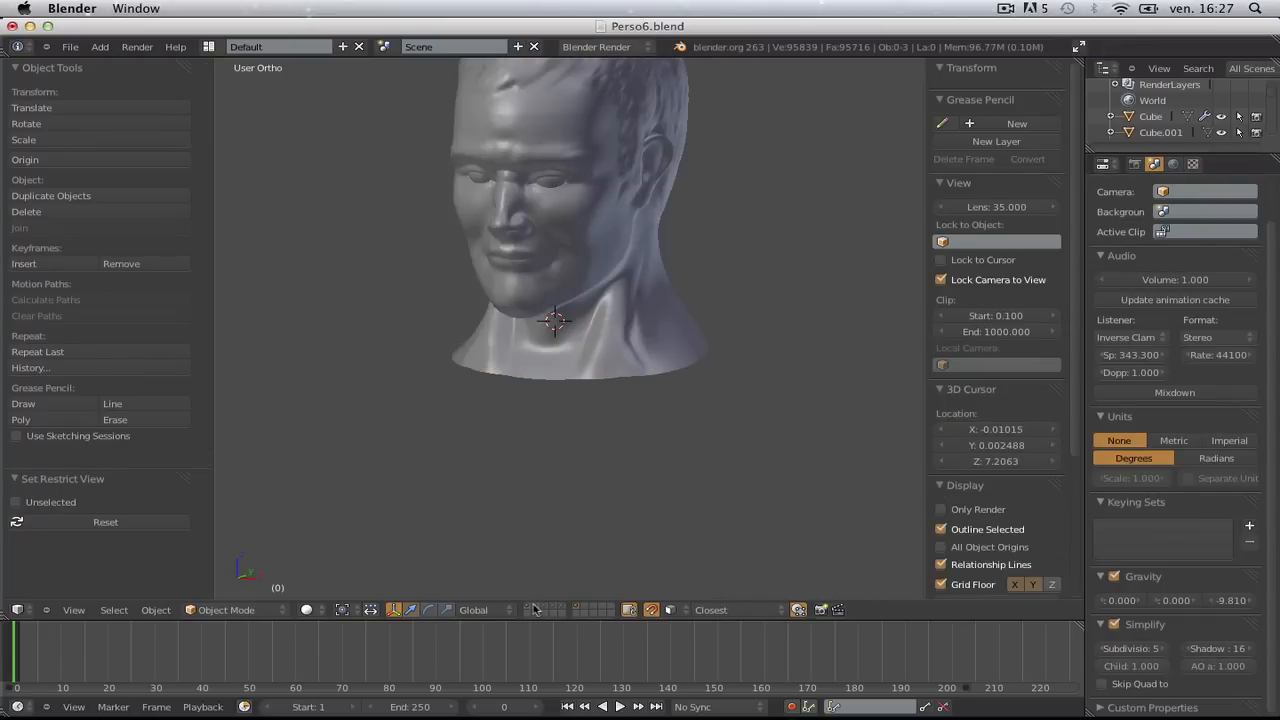
- Show the torso's layer, select the torso and open its mesh for editing
scroll(557, 391, up, 6)
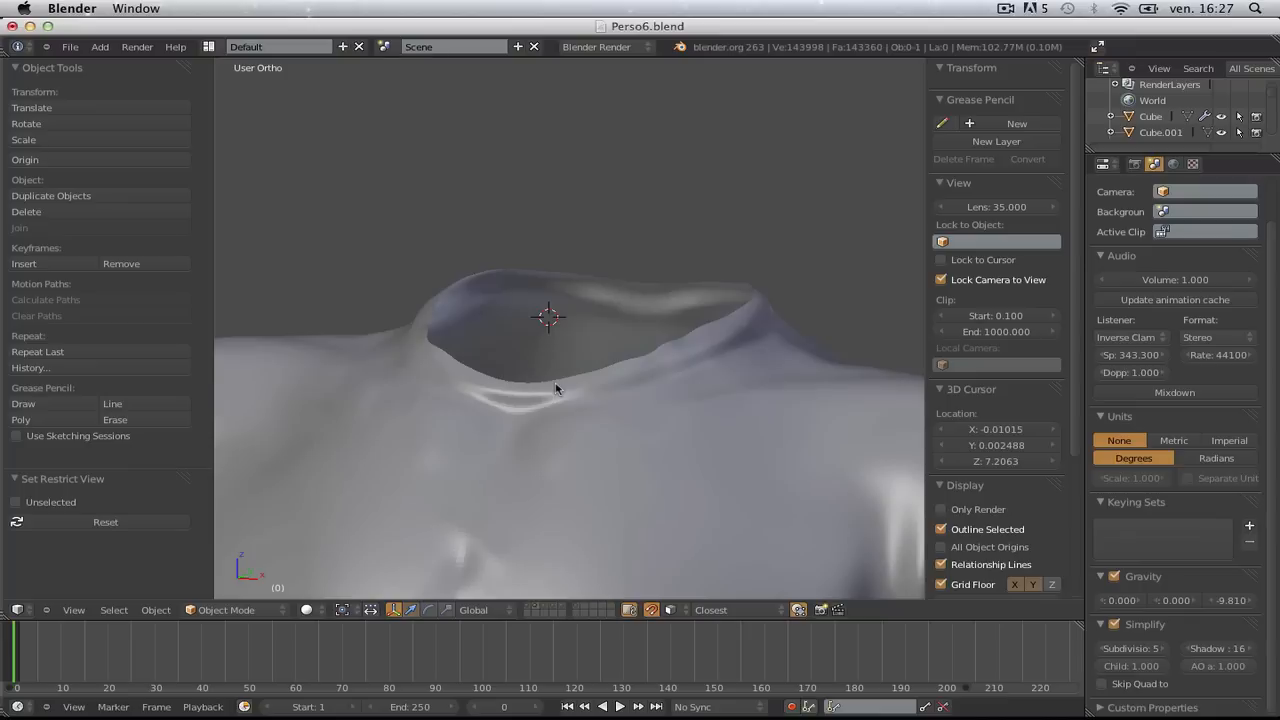
right_click(557, 391)
key(Tab)
scroll(558, 389, down, 1)
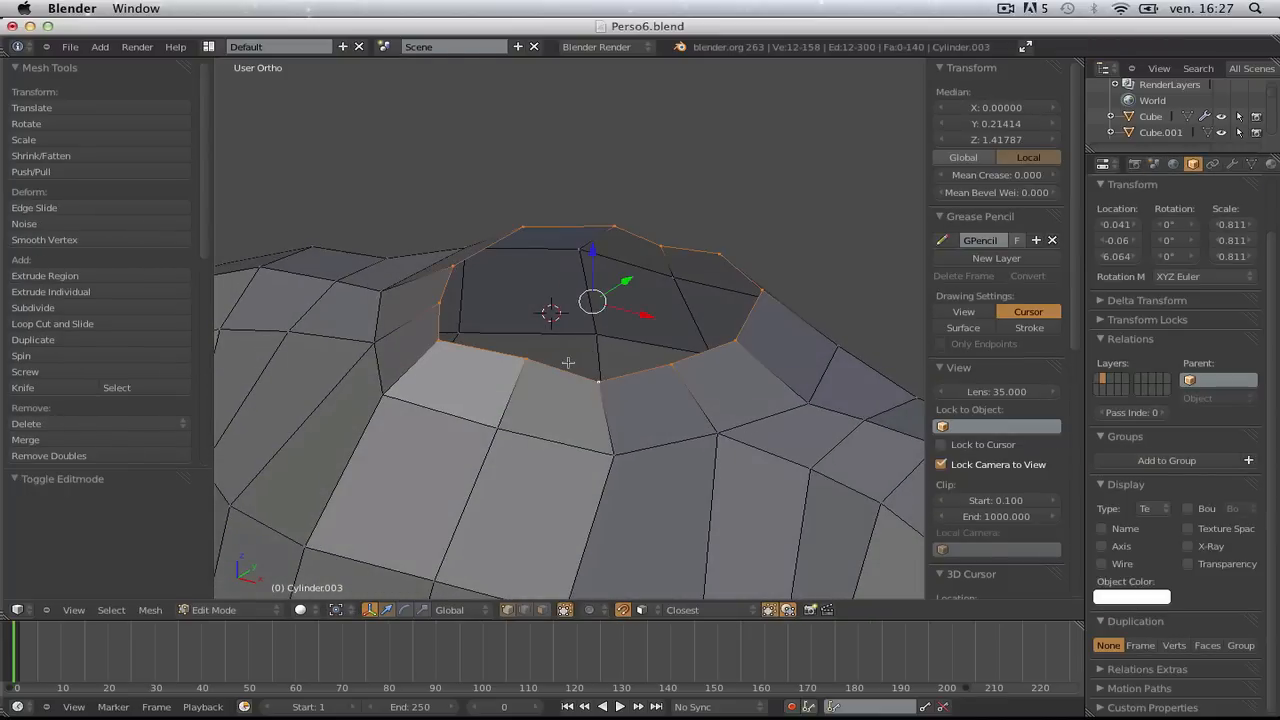
scroll(567, 362, down, 5)
middle_drag(532, 447, 575, 490)
scroll(573, 387, up, 3)
scroll(570, 390, up, 2)
key(s)
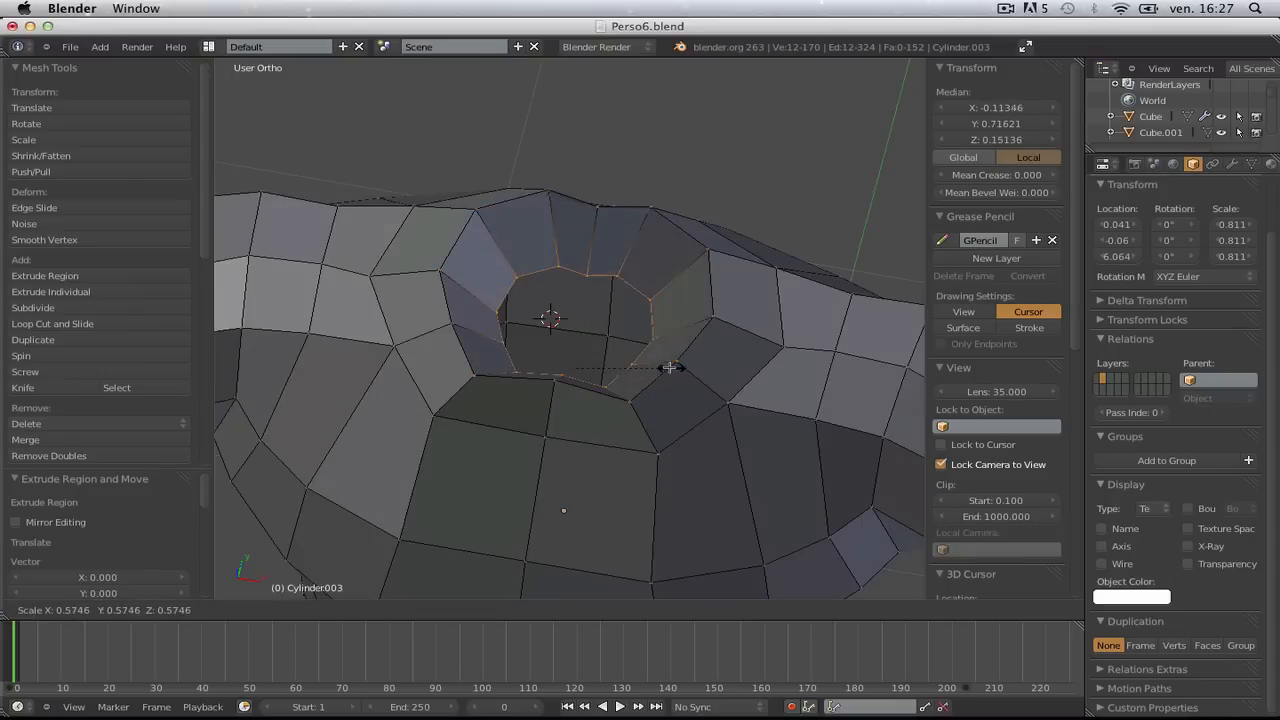
click(667, 377)
key(ctrl+z)
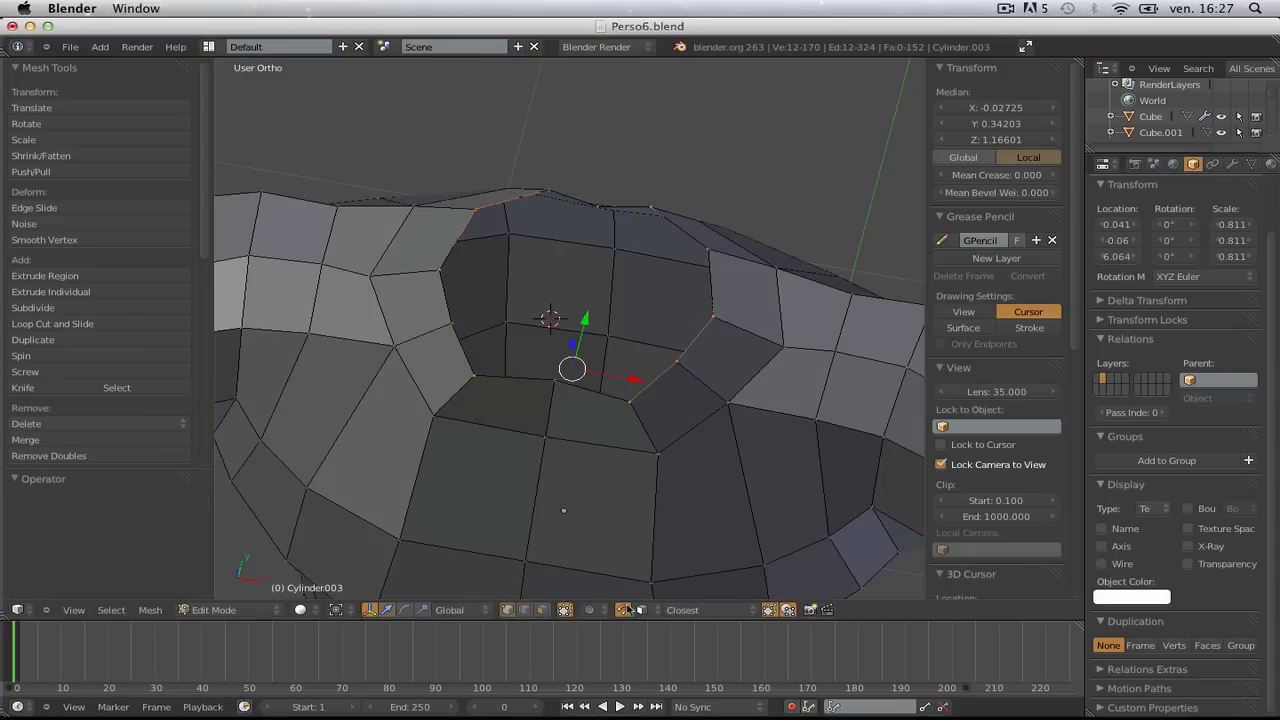
key(s)
click(686, 402)
key(ctrl+z)
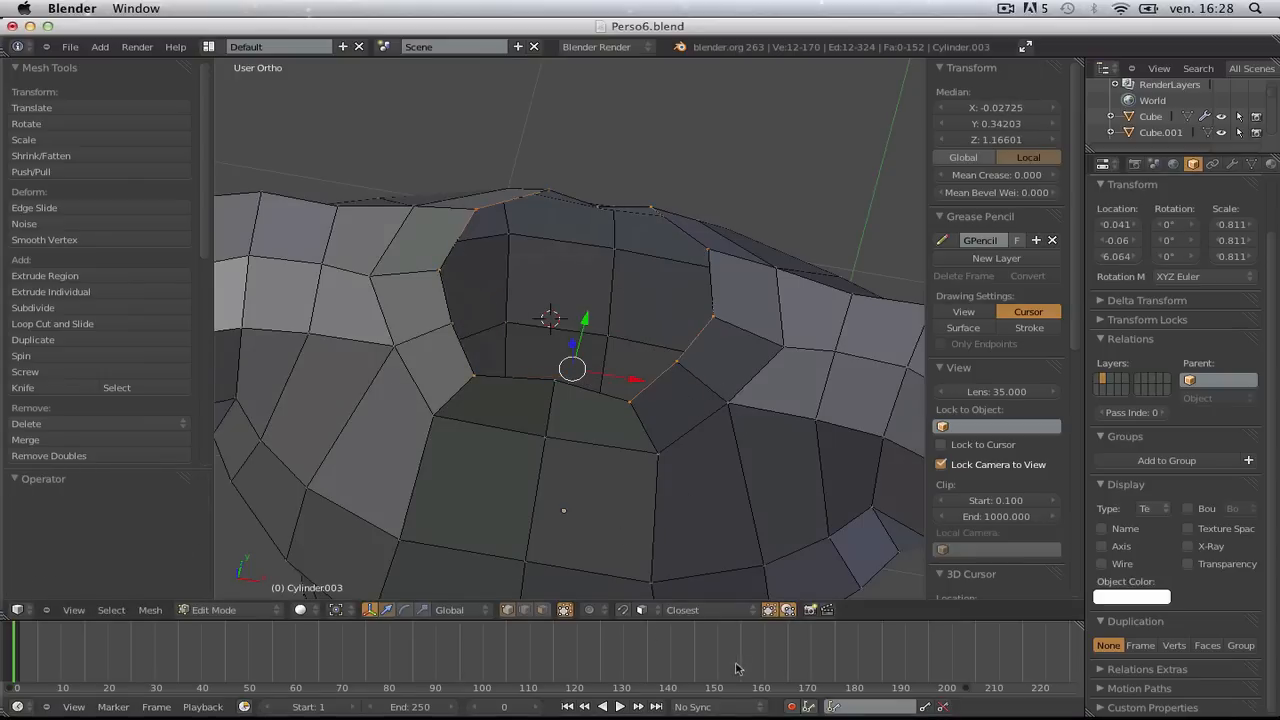
- Turn off the remaining snapping options and undo the distorted extrusion of the torso's neck opening
click(788, 611)
key(s)
click(646, 435)
scroll(646, 466, down, 5)
middle_drag(646, 474, 540, 478)
key(f)
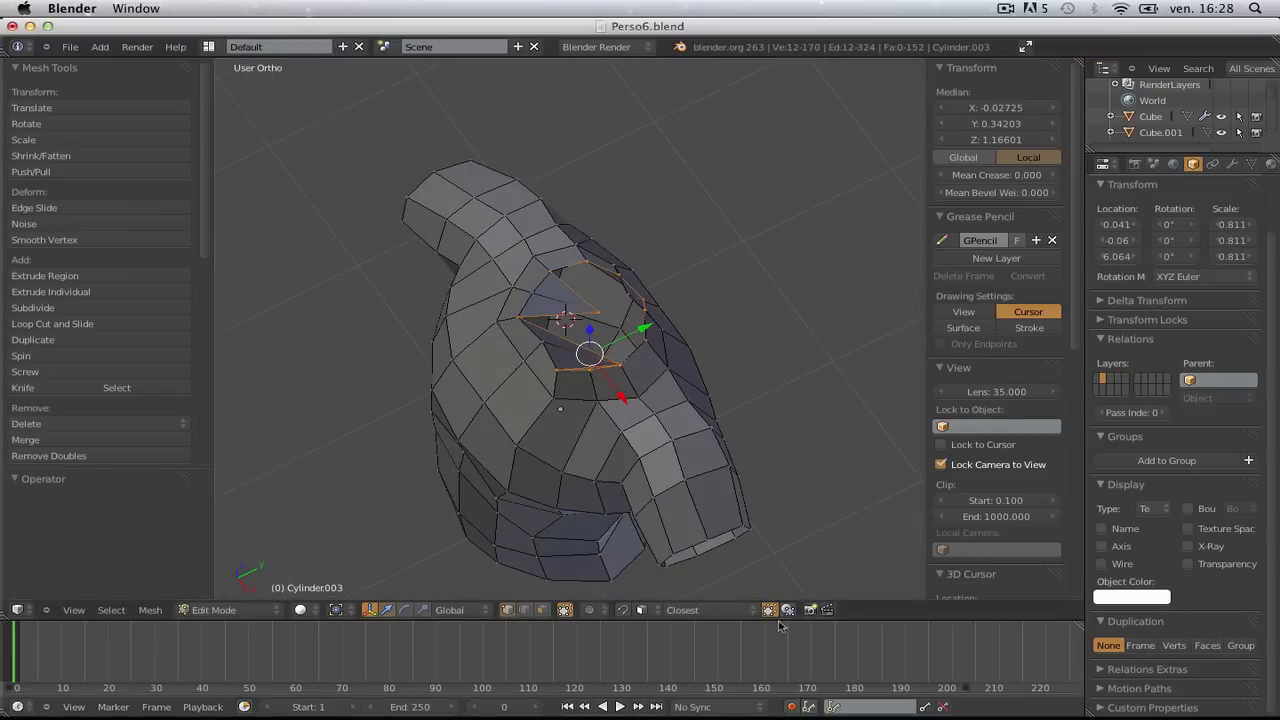
scroll(620, 375, up, 3)
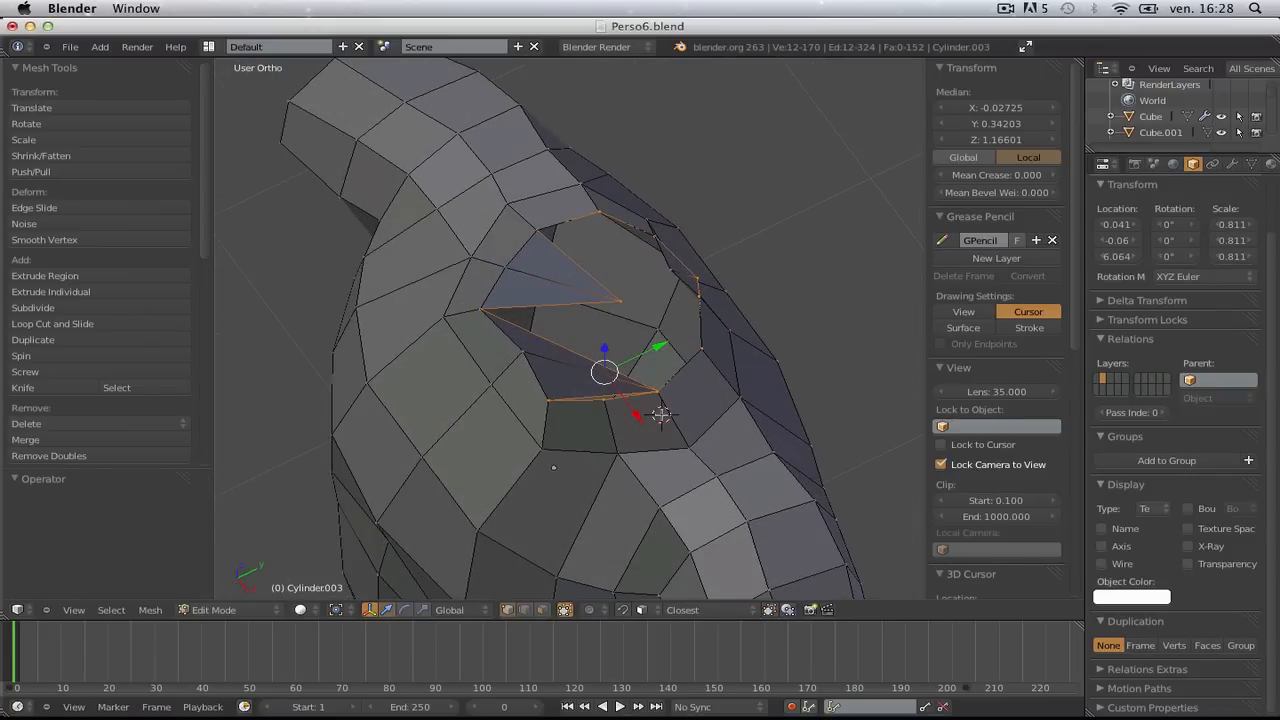
key(ctrl+z)
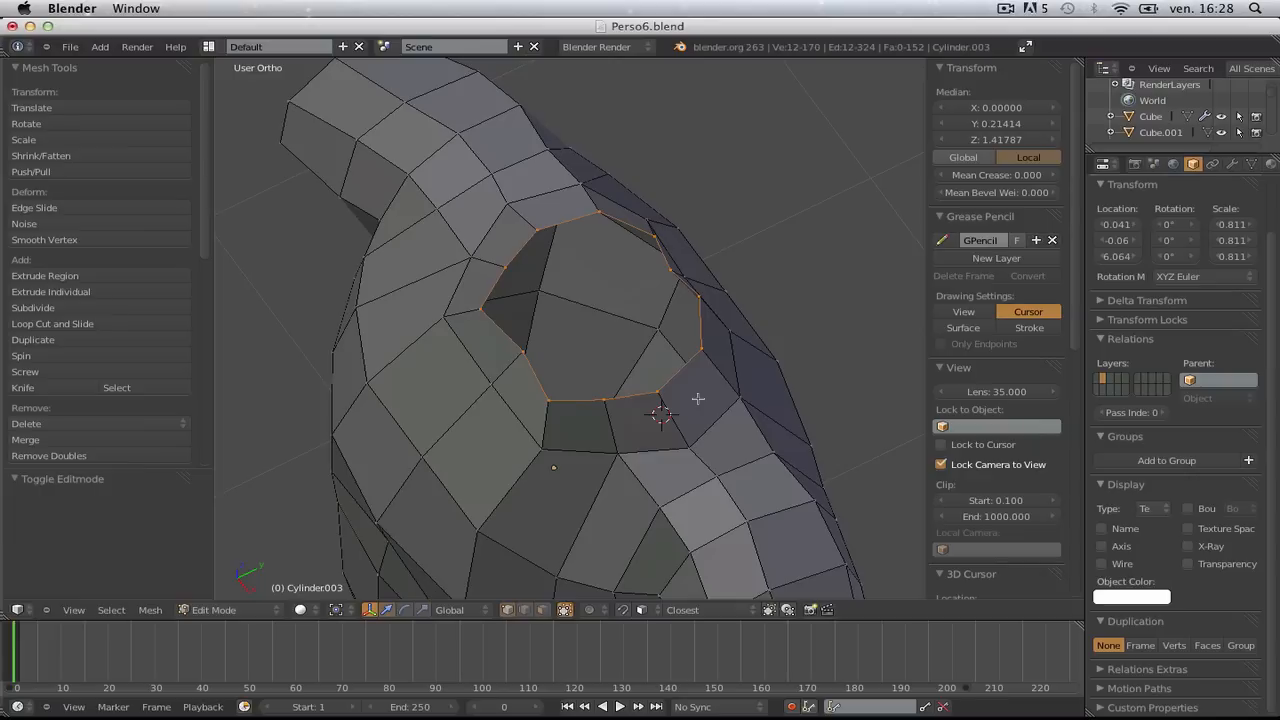
- Extrude the torso's neck opening inward twice, scaling each new ring to about half size
key(e)
key(s)
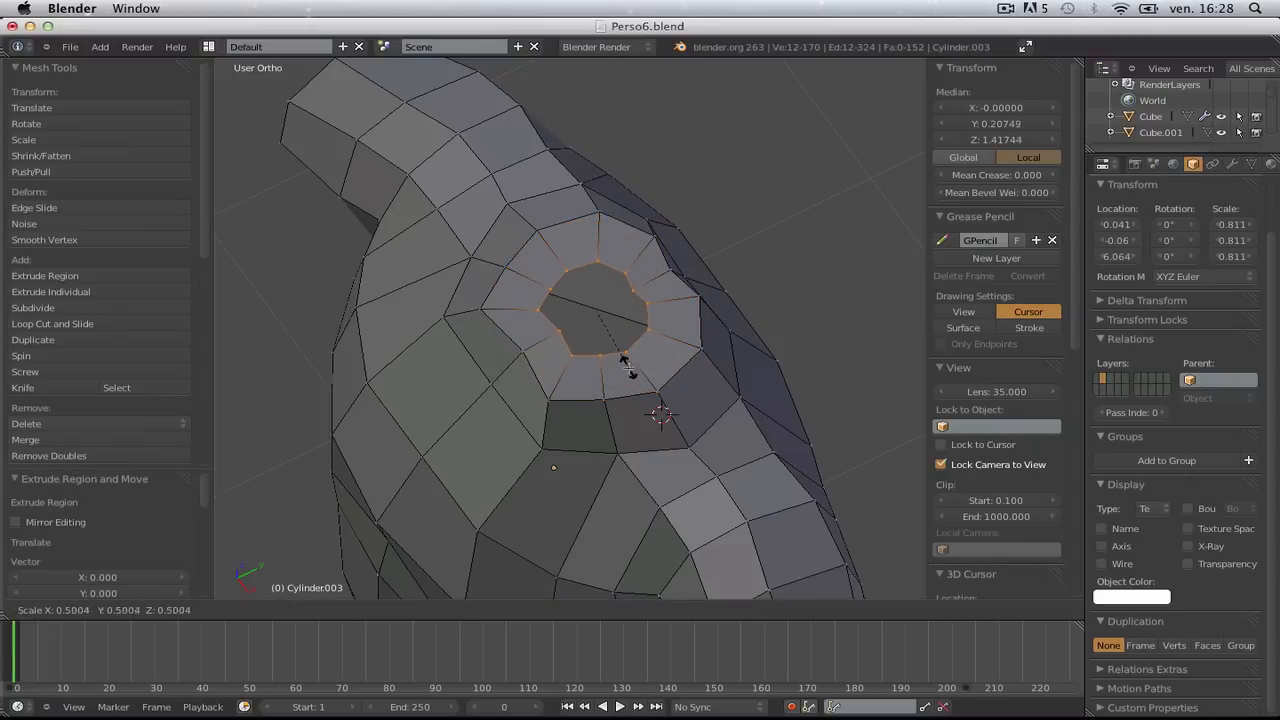
click(643, 380)
key(e)
click(695, 412)
key(s)
click(637, 377)
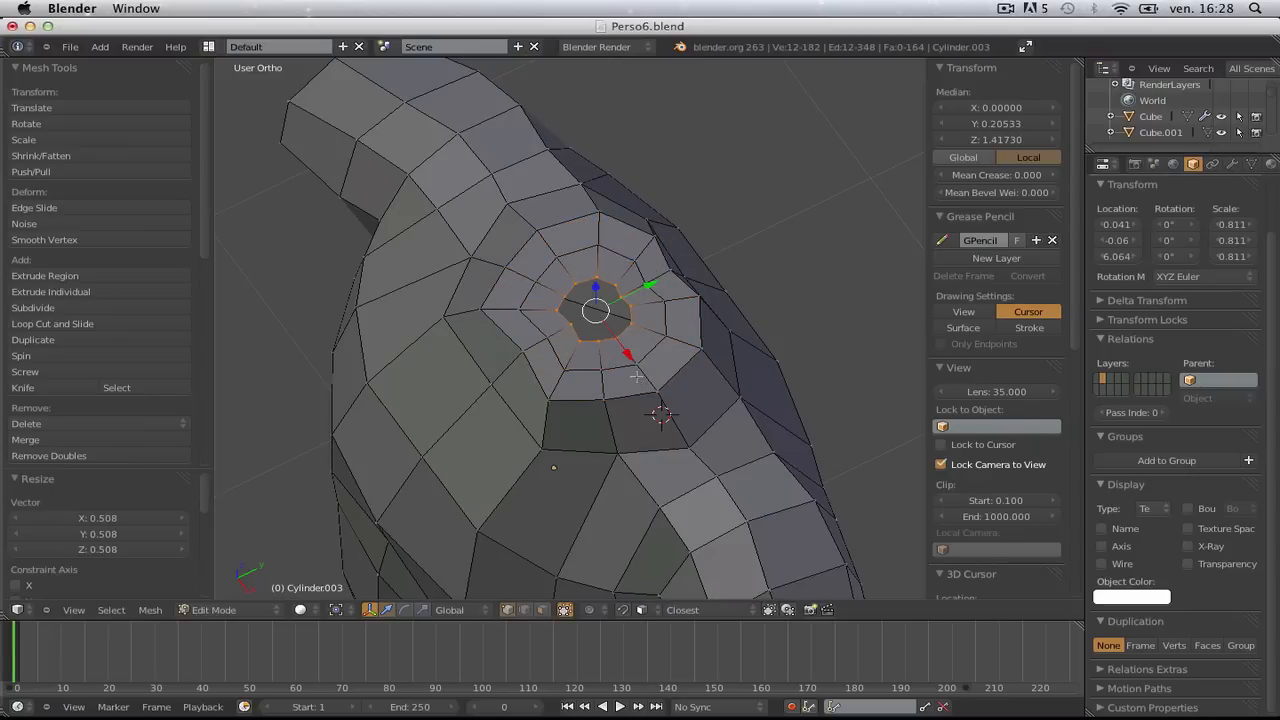
- Extrude and shrink a third ring, then merge its vertices at the center to close the neck opening
key(e)
click(645, 378)
key(s)
click(600, 335)
key(alt+m)
click(595, 331)
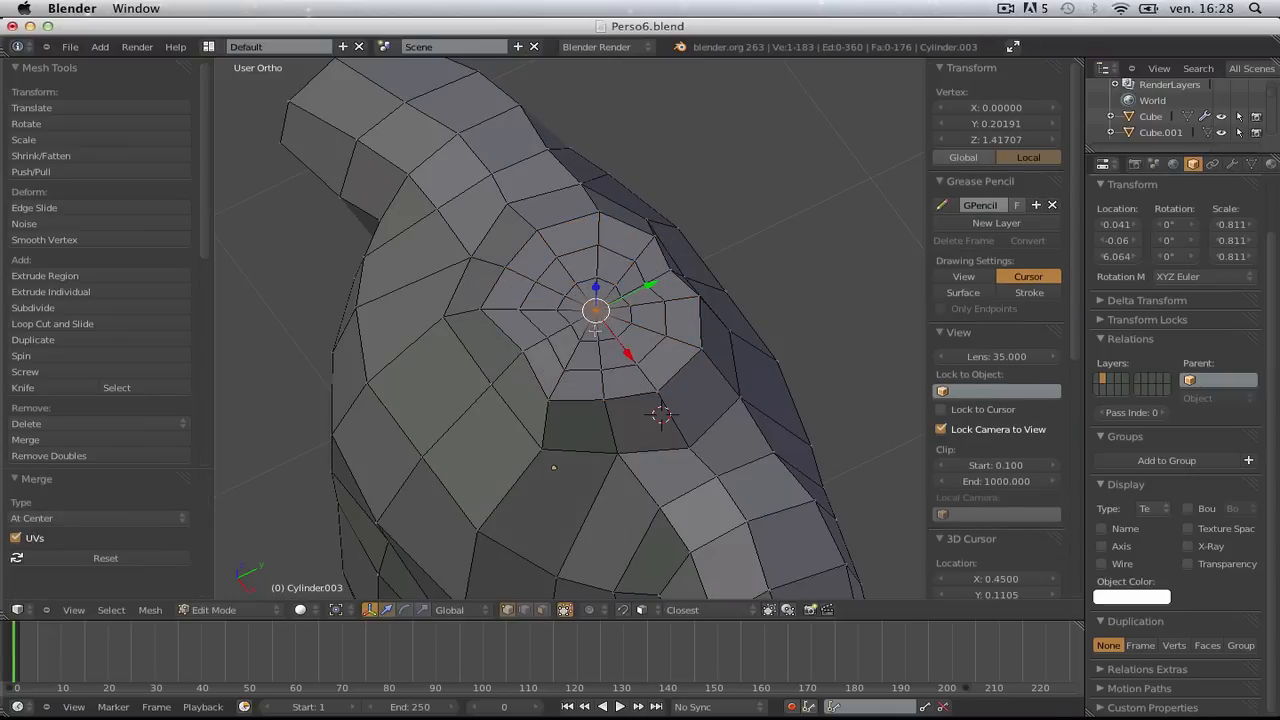
- Return to Object Mode and set the torso's Multiresolution preview and sculpt levels to 1
key(Tab)
scroll(616, 398, down, 1)
middle_drag(616, 398, 660, 418)
scroll(660, 418, up, 4)
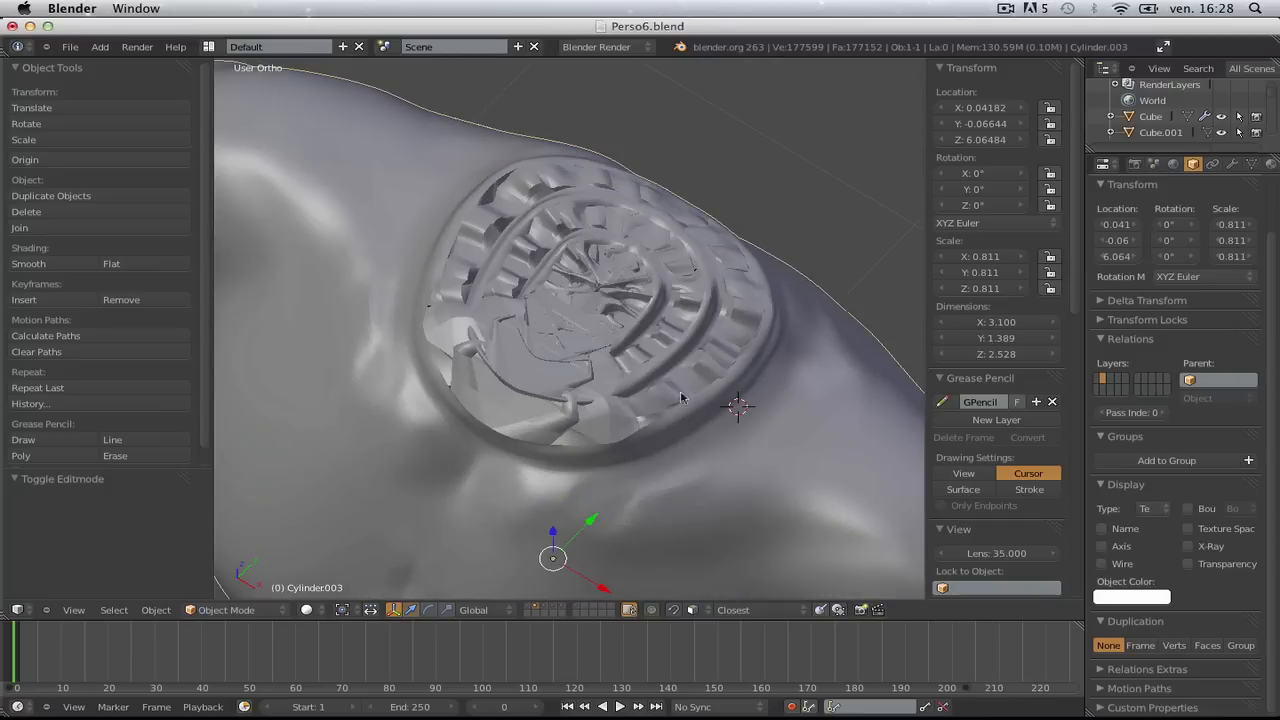
click(1232, 164)
click(1106, 311)
click(1106, 328)
click(1106, 311)
click(1106, 311)
click(1106, 311)
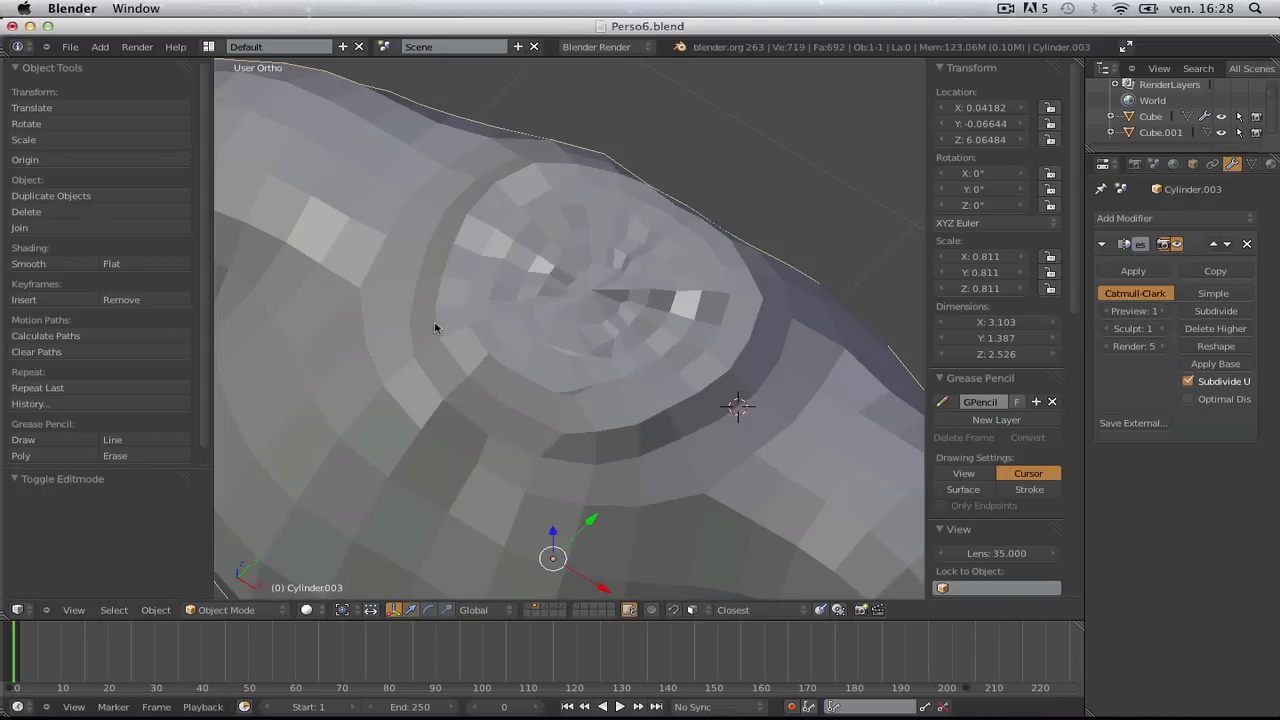
- Smooth the neck cap in Sculpt Mode with a brush radius of 99, at sculpt levels 1 and 2
click(230, 609)
click(225, 559)
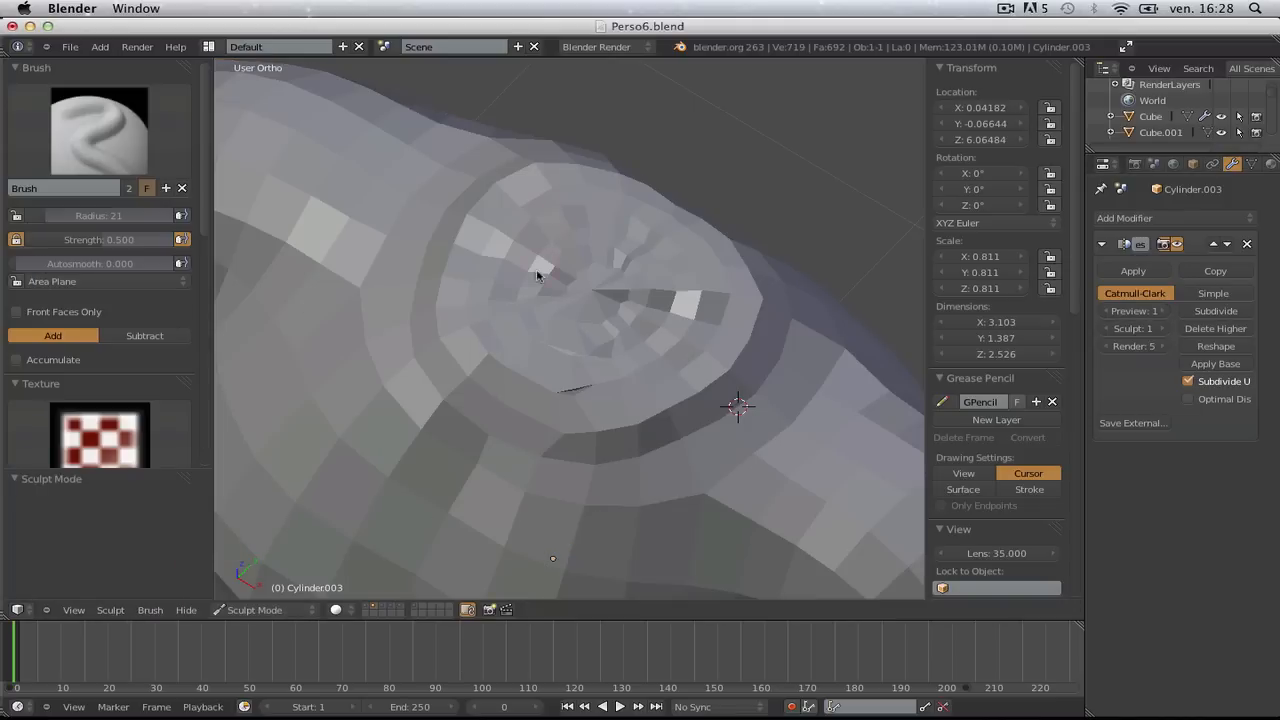
click(618, 338)
drag(581, 318, 612, 313)
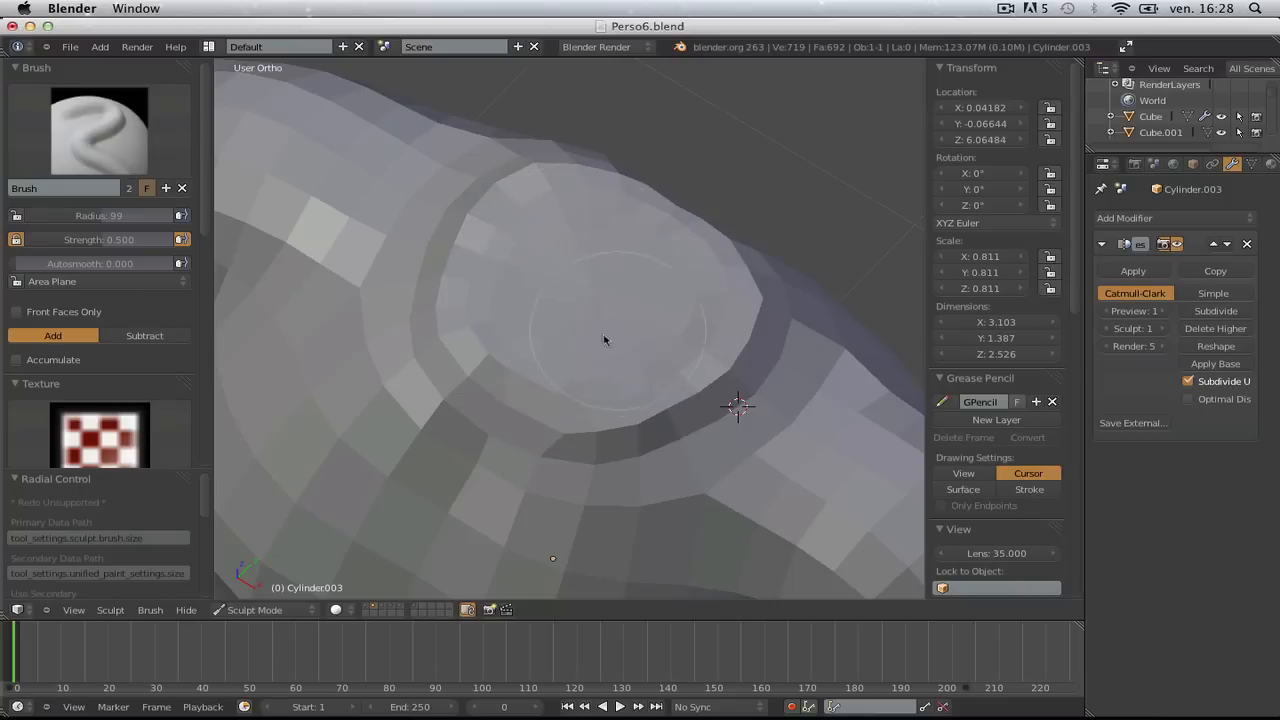
click(1163, 329)
mouse_move(502, 302)
shift+mouse_down()
mouse_move(526, 366)
mouse_move(591, 366)
mouse_move(584, 324)
shift+mouse_up()
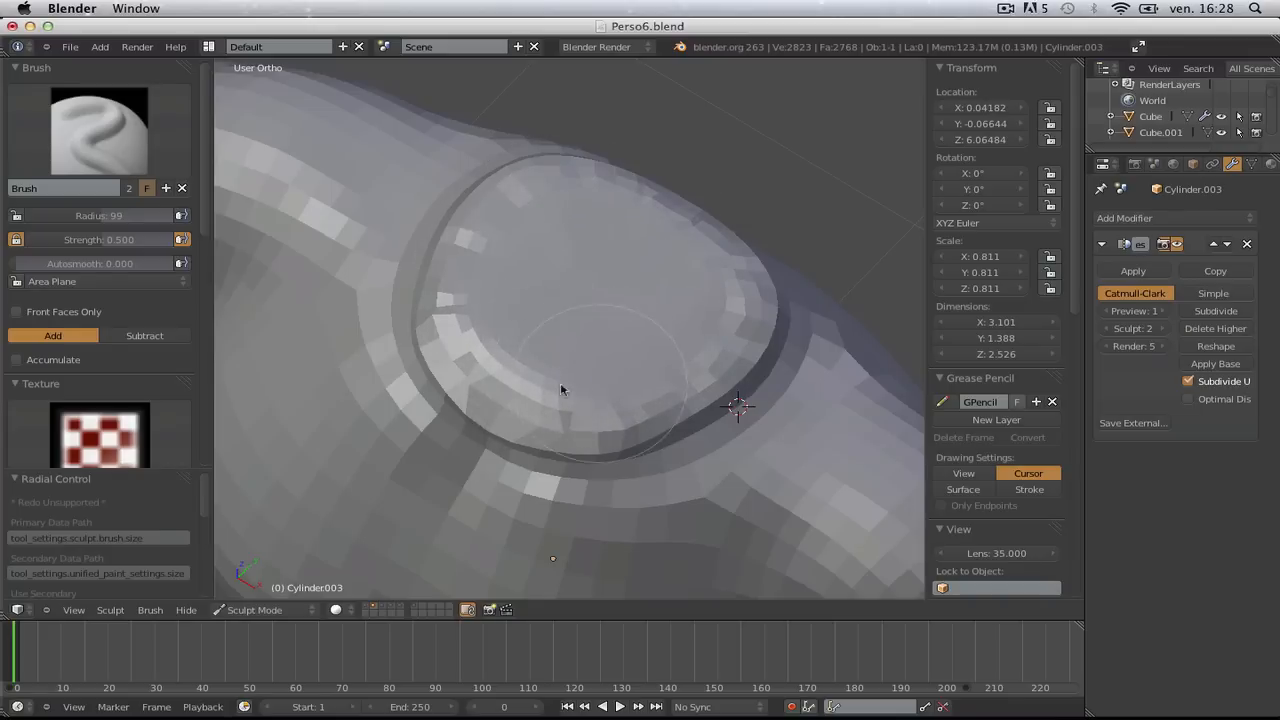
- Raise the sculpt level to 3 and smooth out the ridges across the whole neck cap
click(1160, 329)
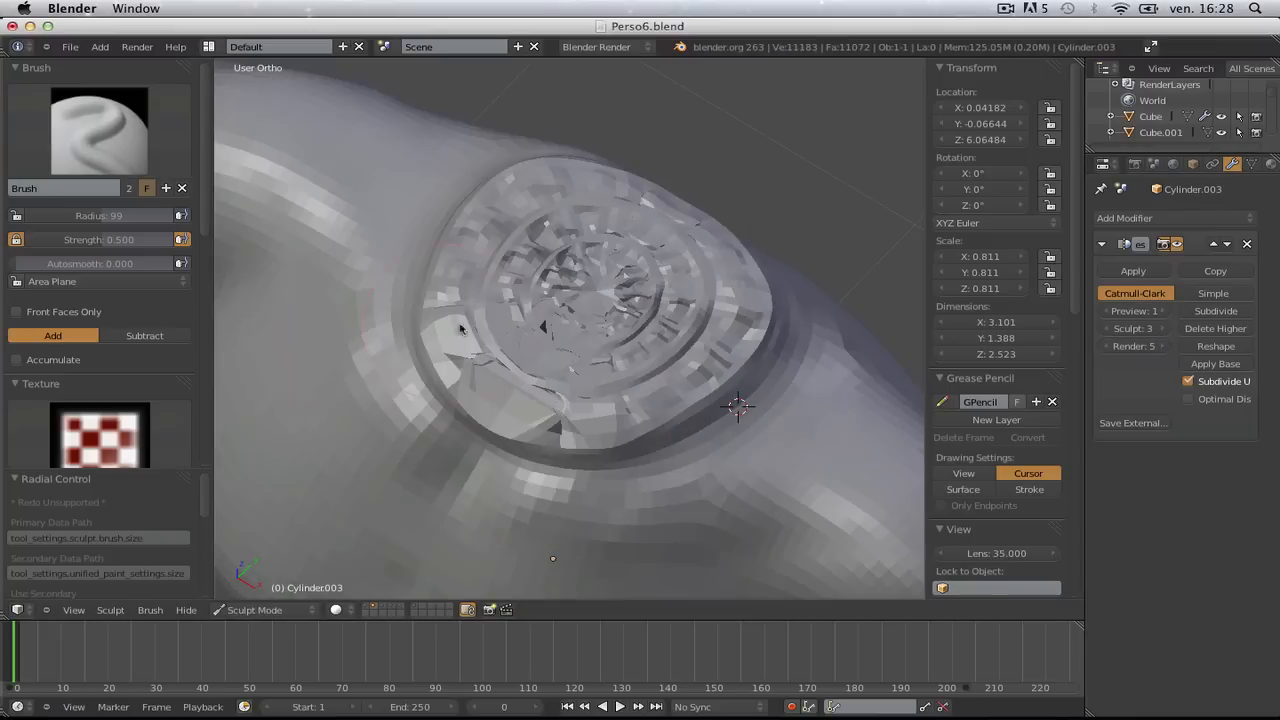
drag(544, 385, 534, 375)
mouse_move(552, 307)
mouse_down()
mouse_move(531, 286)
mouse_move(606, 323)
mouse_move(721, 299)
mouse_up()
mouse_move(579, 388)
mouse_down()
mouse_move(486, 371)
mouse_move(507, 246)
mouse_up()
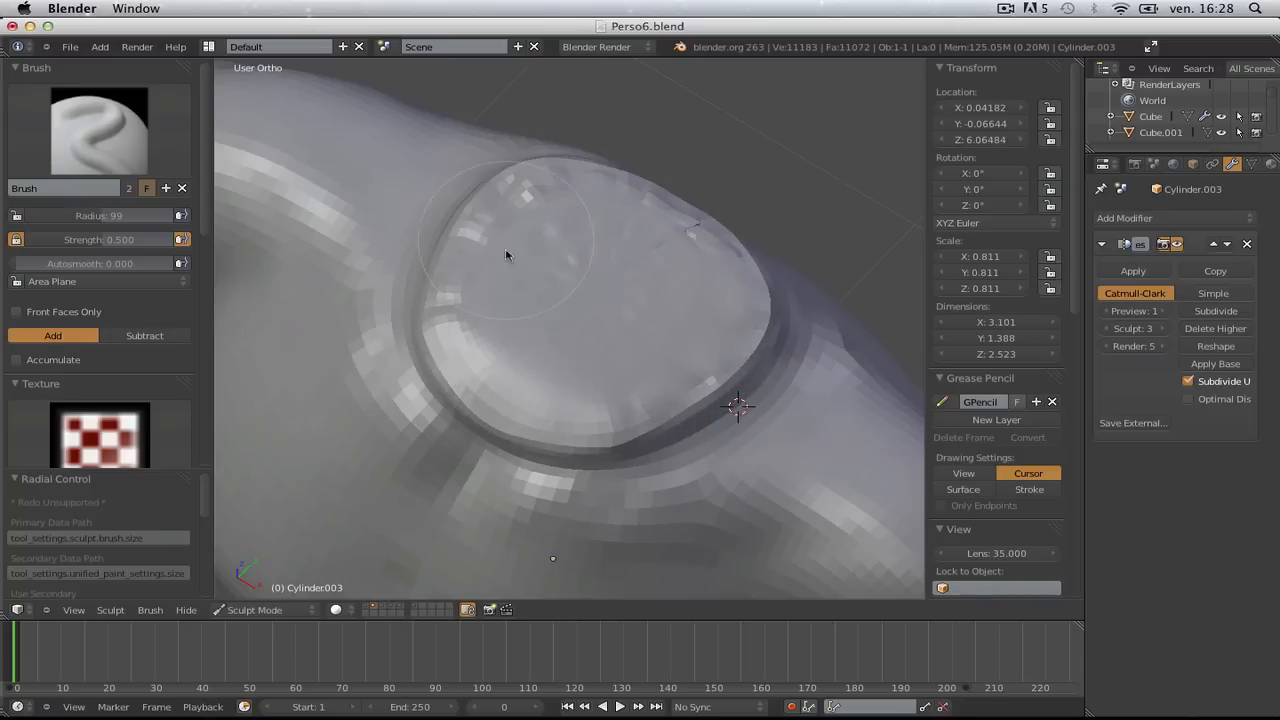
- Raise the sculpt level to 4 and smooth the neck cap's surface
scroll(640, 349, down, 9)
middle_drag(595, 348, 613, 430)
scroll(613, 430, up, 9)
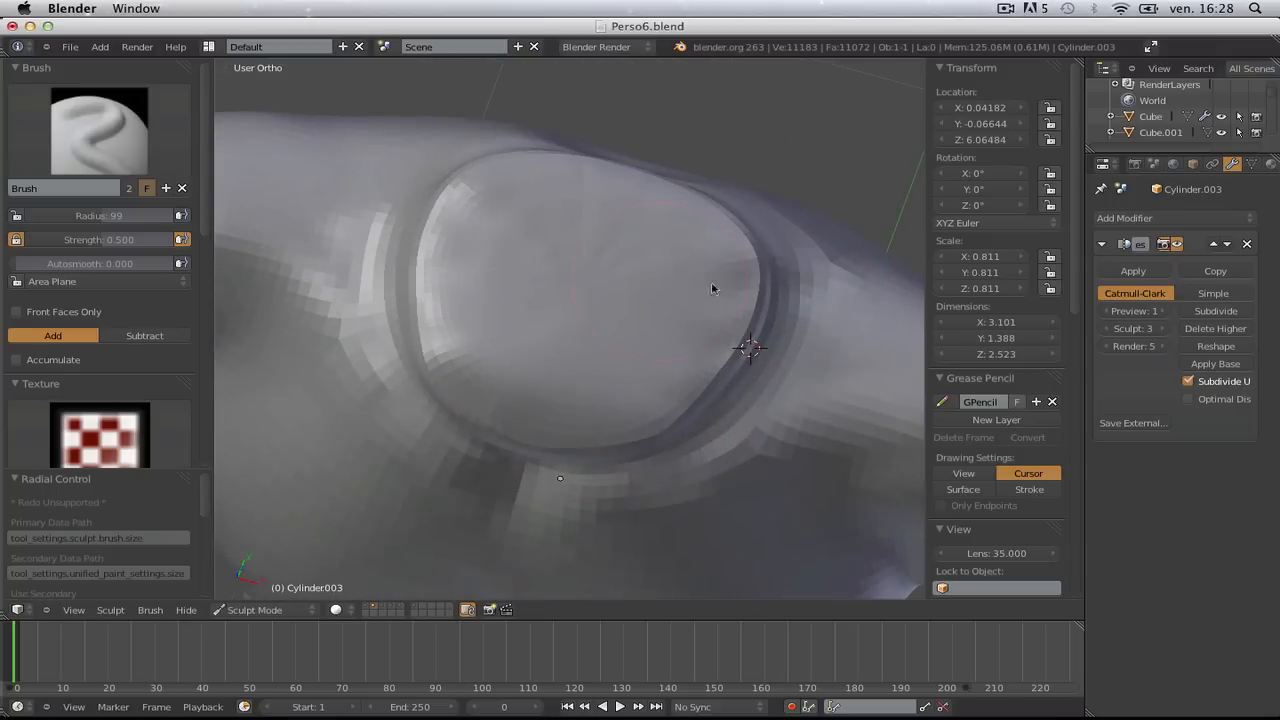
click(1163, 328)
mouse_move(668, 360)
mouse_down()
mouse_move(505, 275)
mouse_move(600, 300)
mouse_move(519, 371)
mouse_move(675, 365)
mouse_move(703, 331)
mouse_move(635, 338)
mouse_up()
mouse_move(623, 225)
mouse_down()
mouse_move(500, 211)
mouse_move(440, 300)
mouse_move(486, 320)
mouse_move(511, 351)
mouse_up()
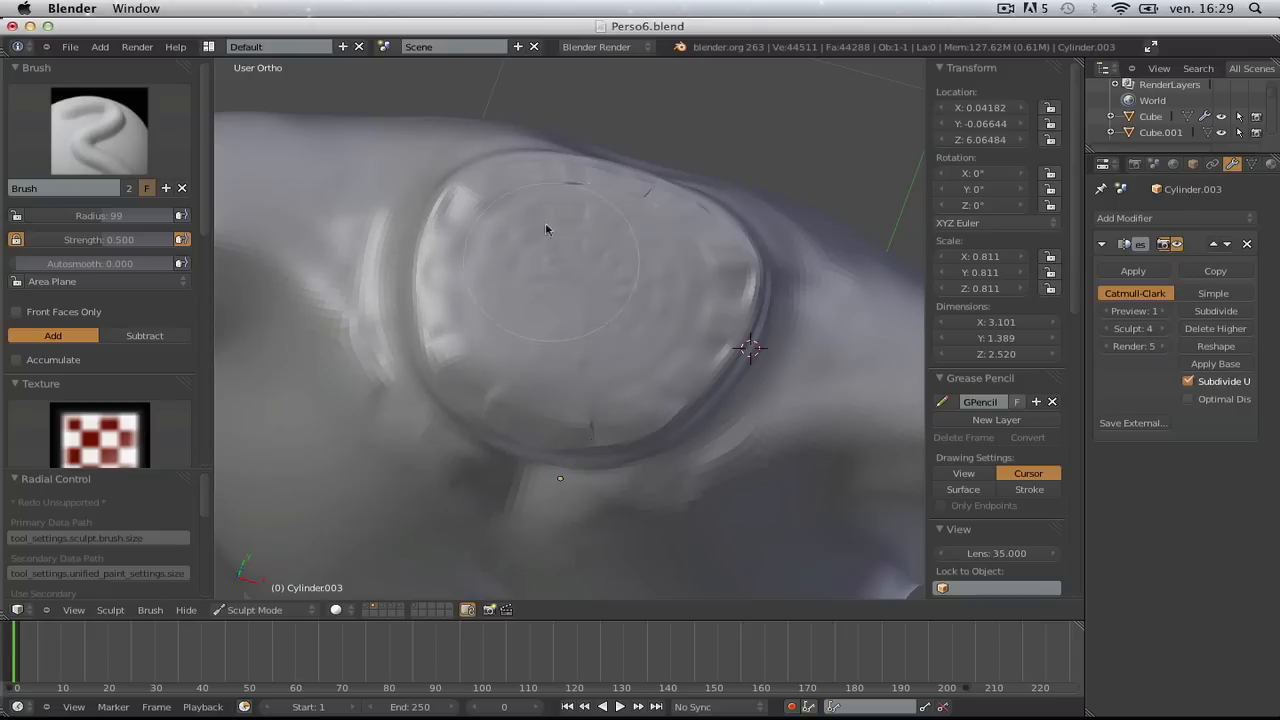
- Raise the sculpt level to 5 and smooth the neck cap's fine creases and rings
scroll(640, 383, down, 3)
middle_drag(645, 384, 640, 302)
scroll(640, 302, up, 3)
click(1165, 330)
middle_drag(483, 307, 475, 317)
drag(475, 317, 560, 248)
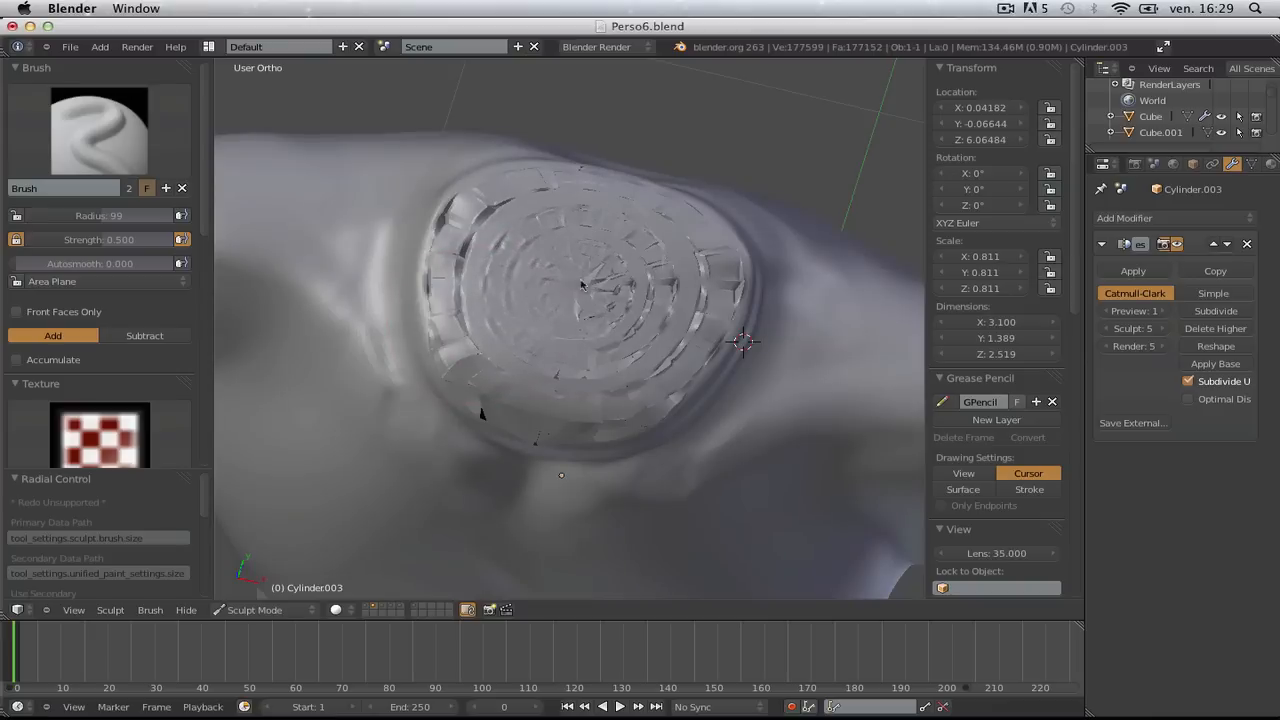
mouse_move(596, 355)
mouse_down()
mouse_move(700, 310)
mouse_move(700, 240)
mouse_move(542, 396)
mouse_move(530, 440)
mouse_move(631, 457)
mouse_move(480, 350)
mouse_move(463, 217)
mouse_up()
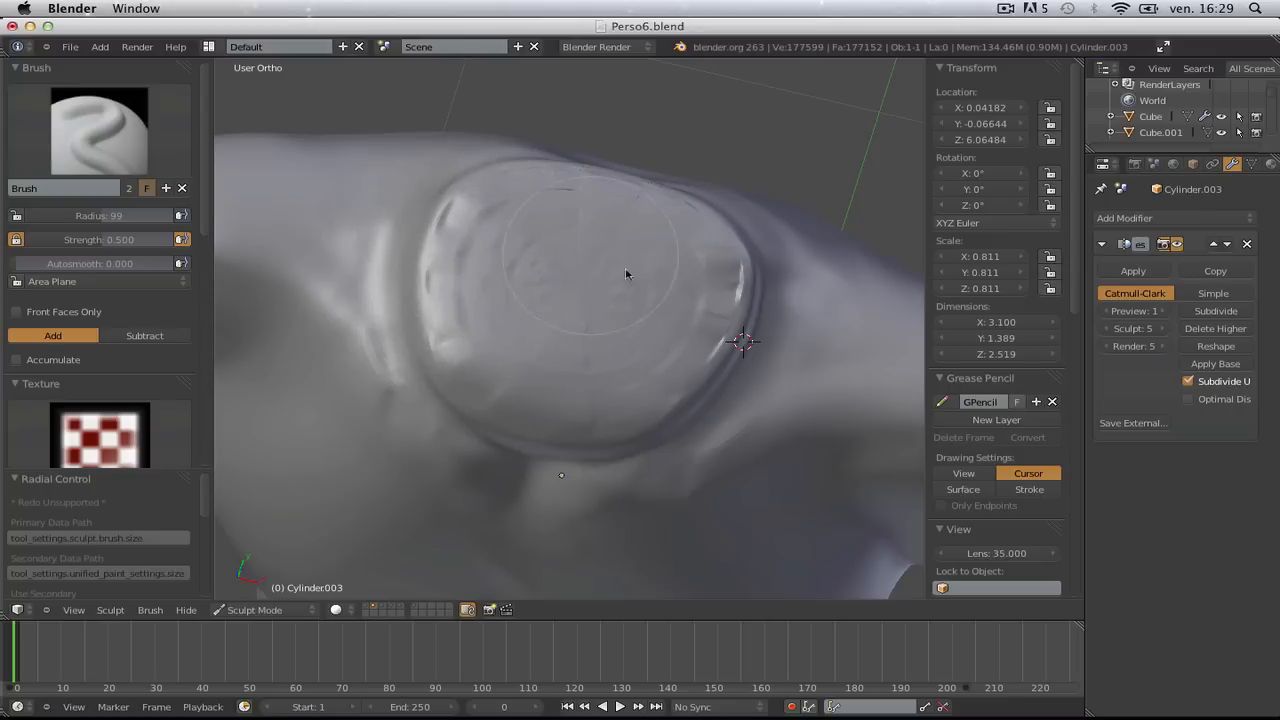
- Switch to the Polish brush and flatten the remaining bumps along the neck cap's rim
mouse_move(647, 393)
middle_down()
mouse_move(660, 263)
mouse_move(714, 257)
mouse_move(607, 388)
middle_up()
click(99, 130)
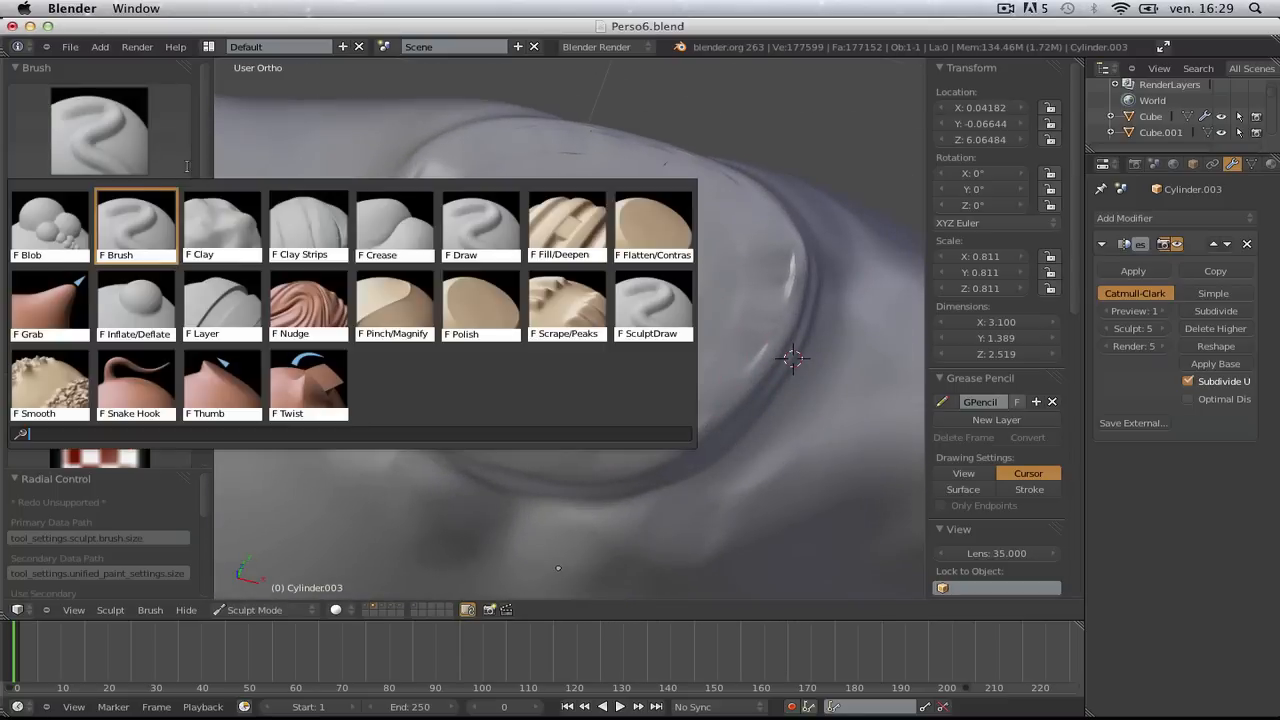
click(481, 303)
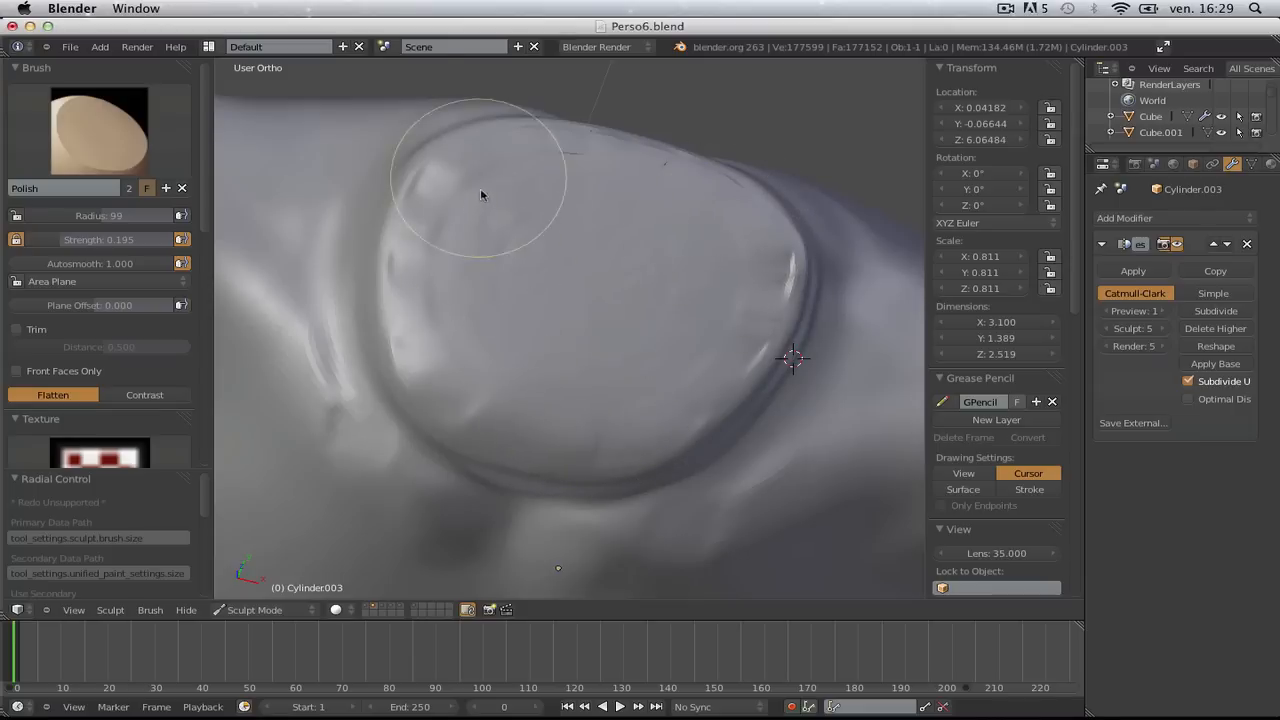
middle_drag(615, 180, 630, 215)
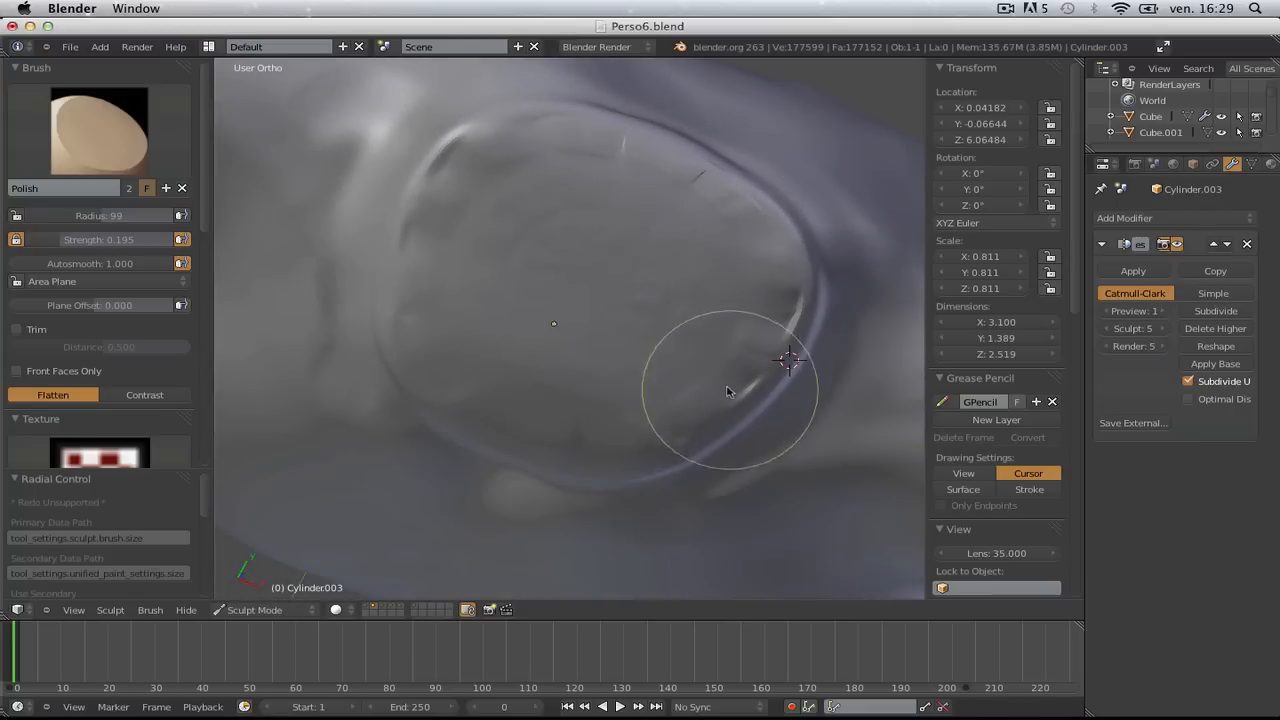
- Return to Object Mode and unhide the head's retopology mesh above the torso
scroll(654, 271, down, 6)
middle_drag(654, 271, 713, 233)
click(255, 610)
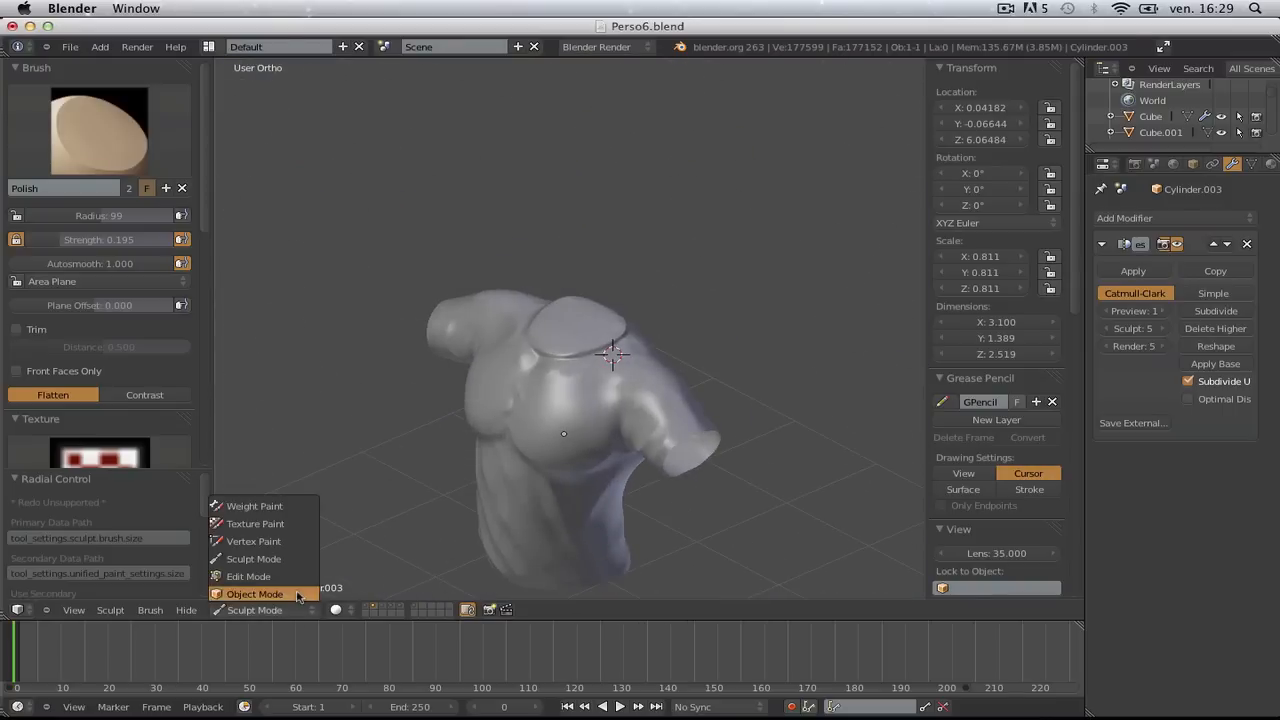
click(257, 594)
key(a)
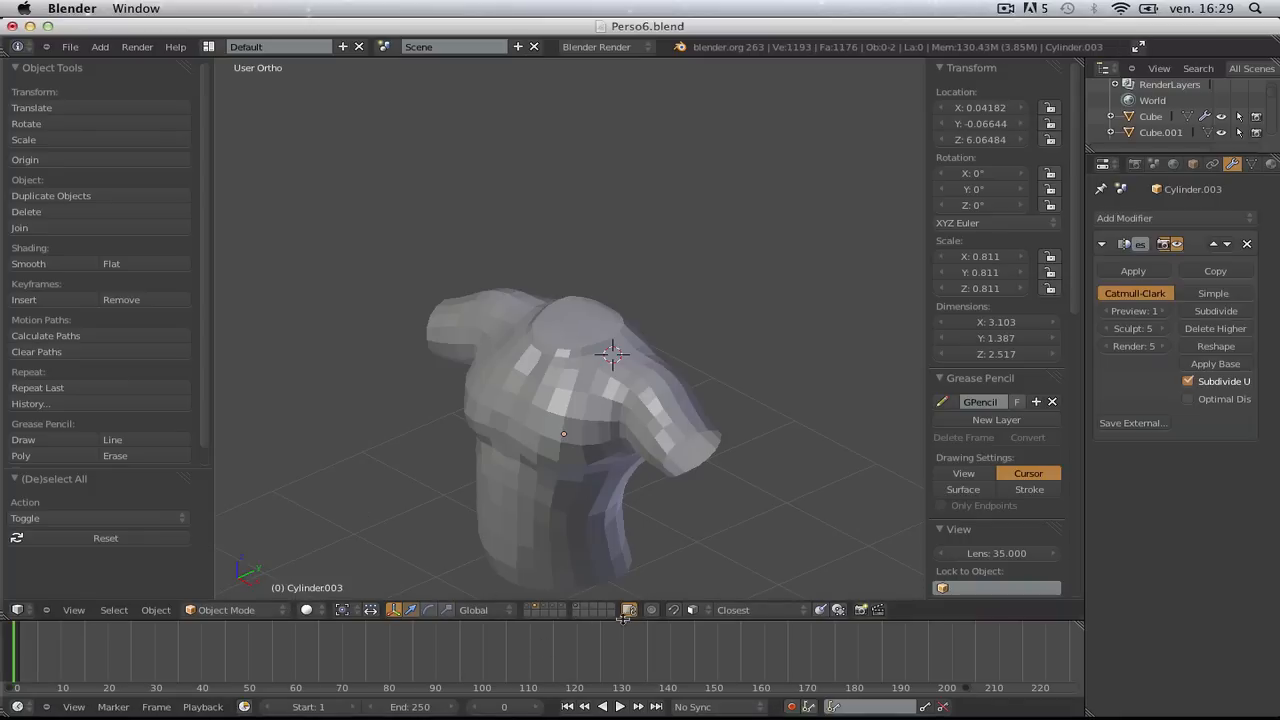
key(alt+h)
key(a)
- Select the torso and set its Multiresolution preview level to 5
scroll(588, 290, up, 4)
middle_drag(563, 417, 563, 323)
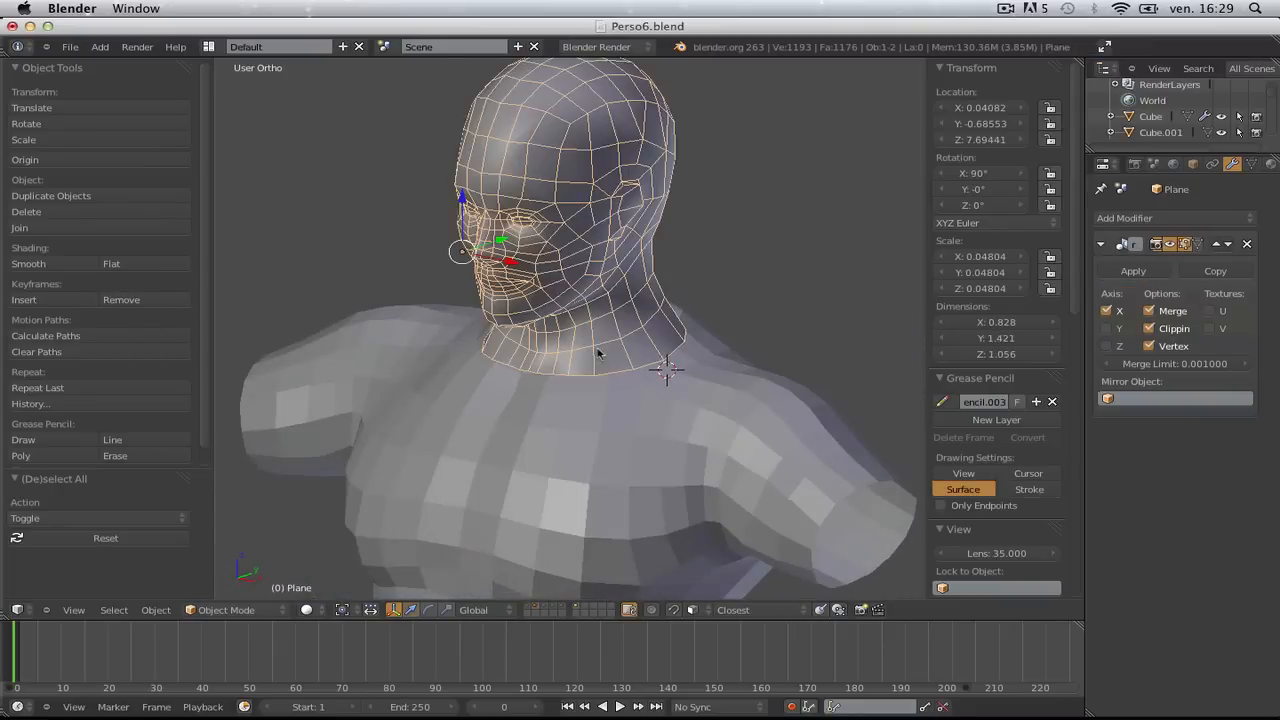
key(Tab)
scroll(607, 411, up, 5)
middle_drag(589, 443, 569, 489)
key(Tab)
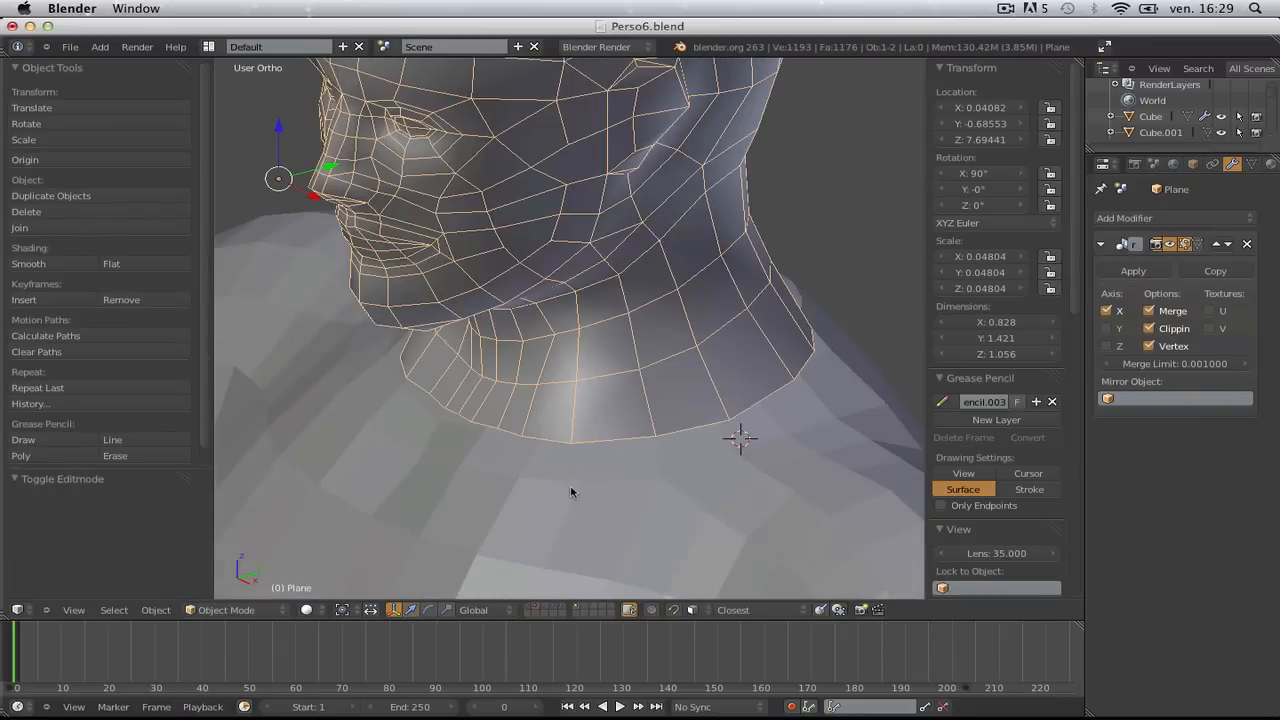
right_click(573, 489)
scroll(583, 463, down, 5)
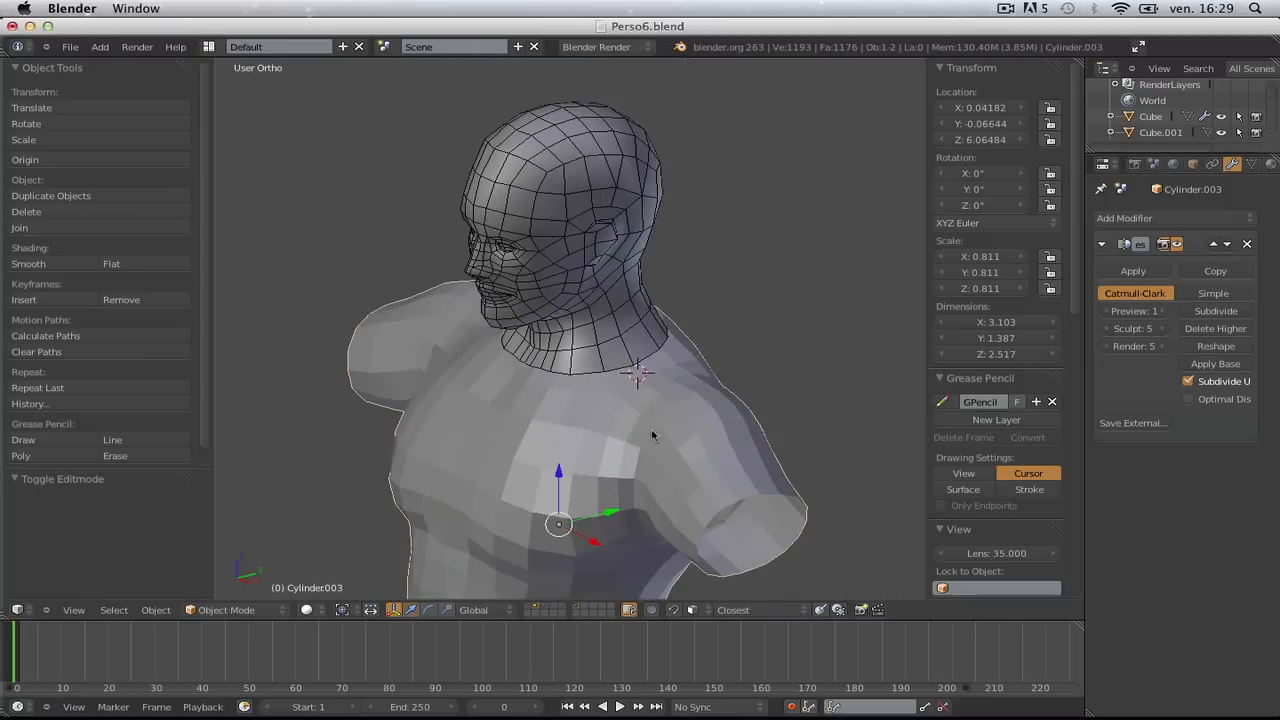
click(1165, 312)
click(1165, 312)
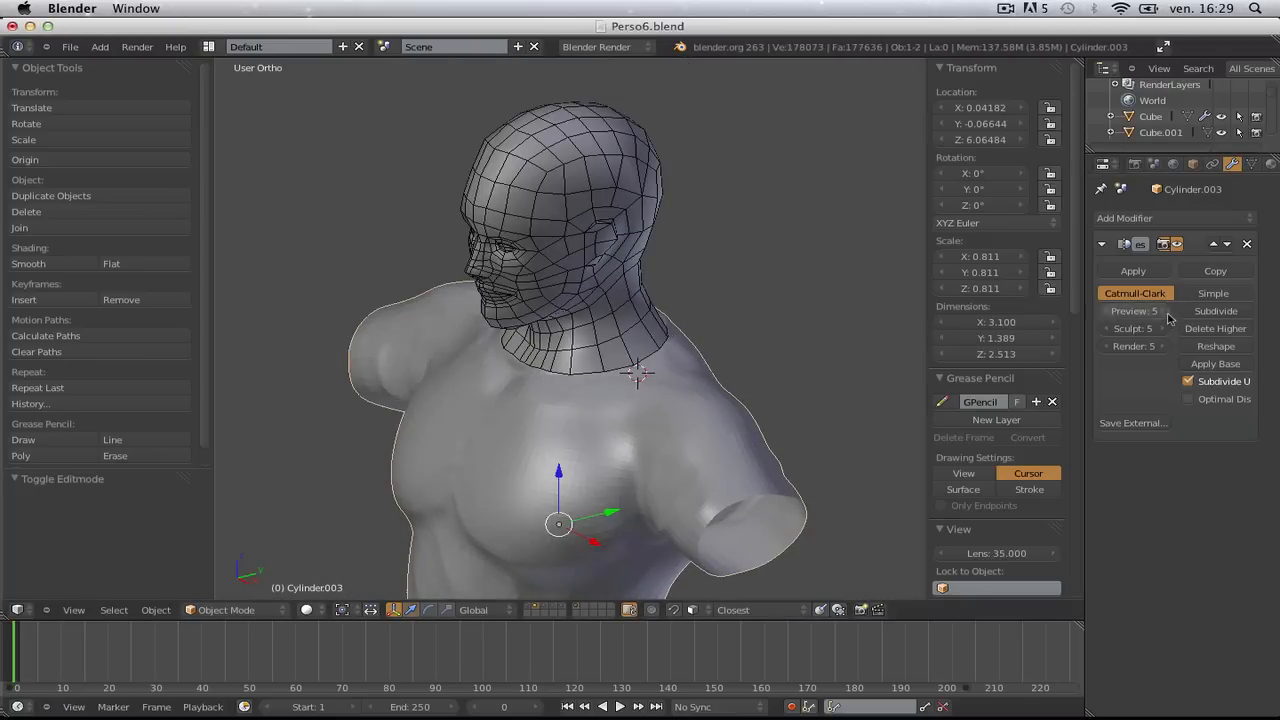
- Examine the lower neck edge of the head's retopology mesh against the torso in front, side and wireframe views
scroll(618, 405, up, 5)
right_click(624, 397)
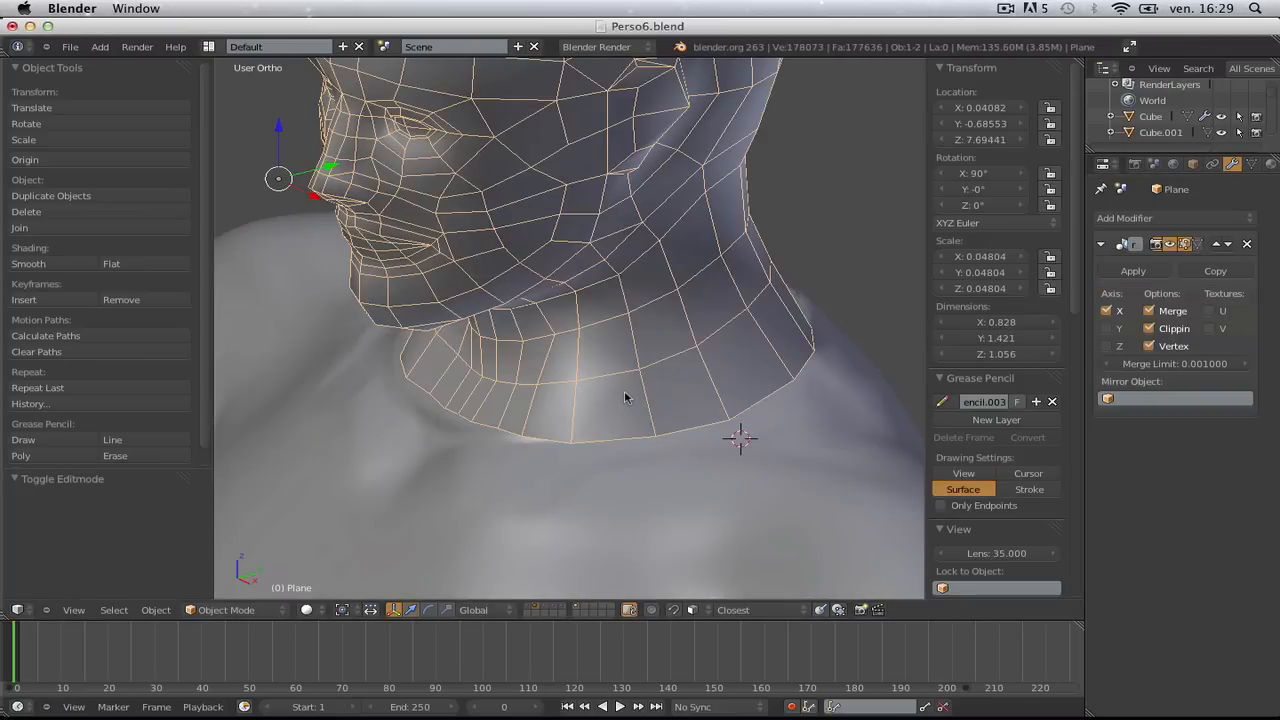
key(Tab)
scroll(624, 397, down, 3)
key(KP_1)
scroll(622, 372, up, 4)
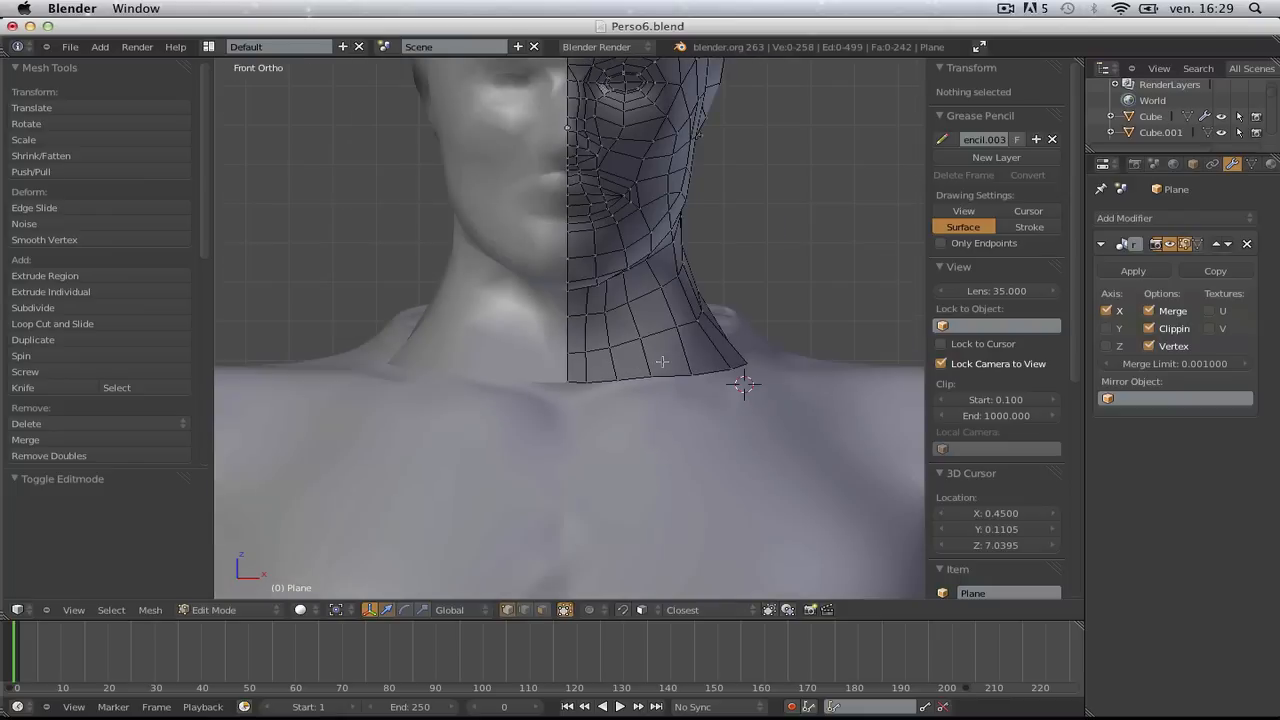
key(KP_3)
key(KP_1)
scroll(659, 290, down, 2)
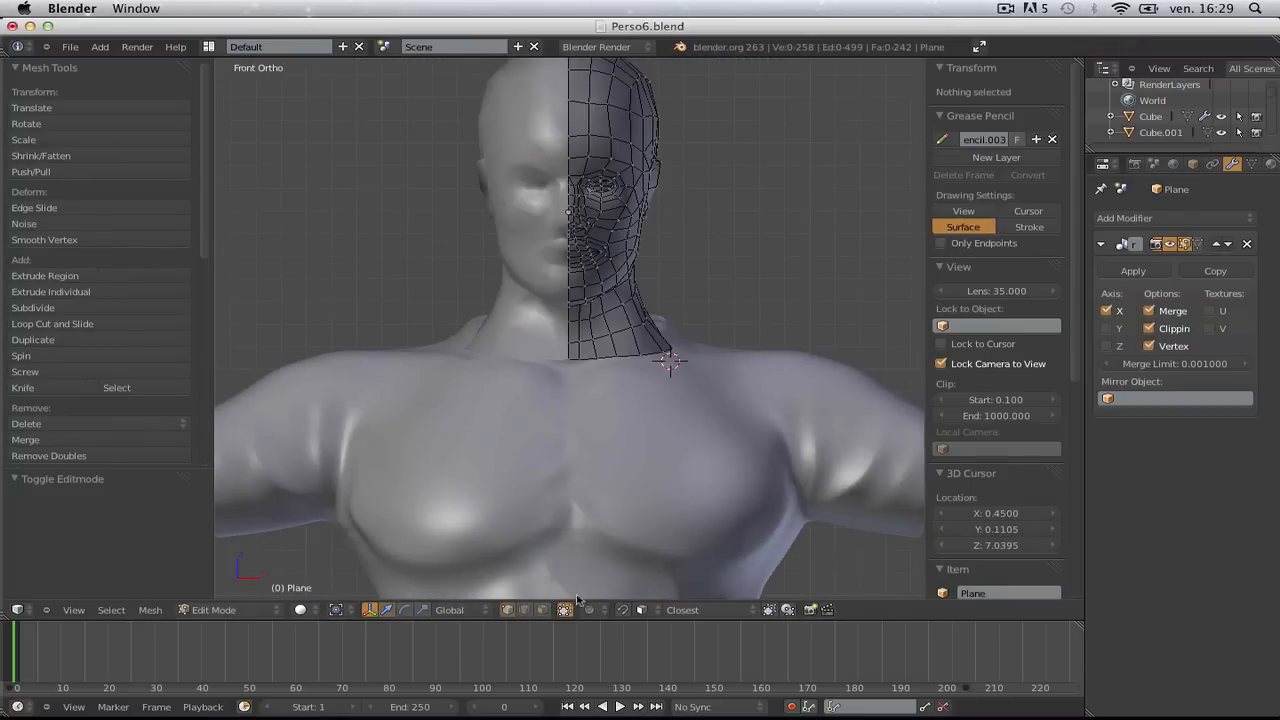
key(Tab)
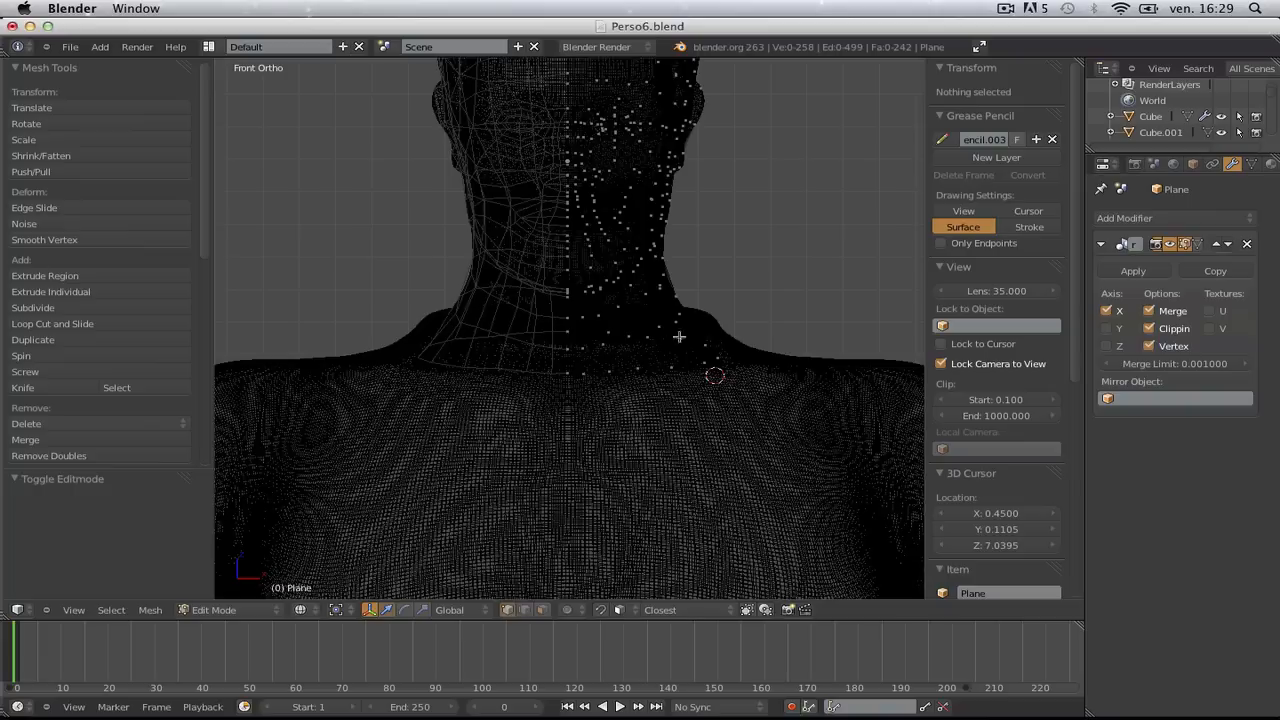
key(a)
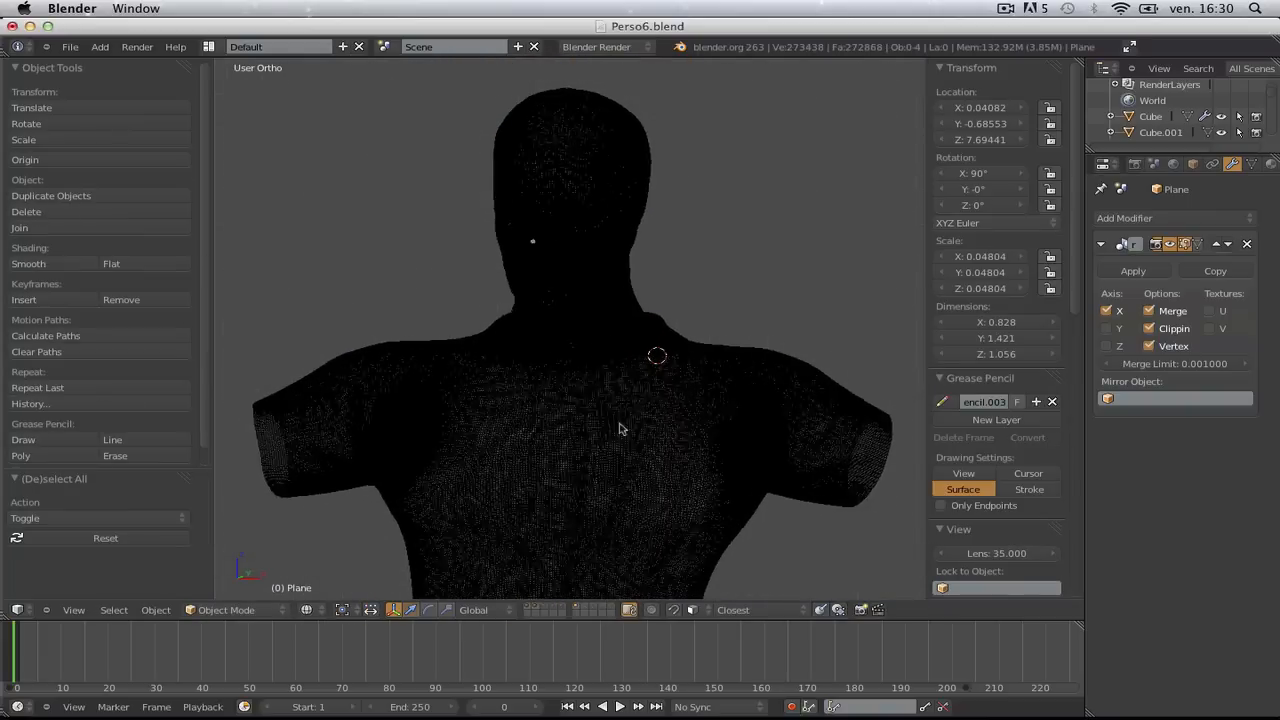
middle_drag(634, 423, 613, 400)
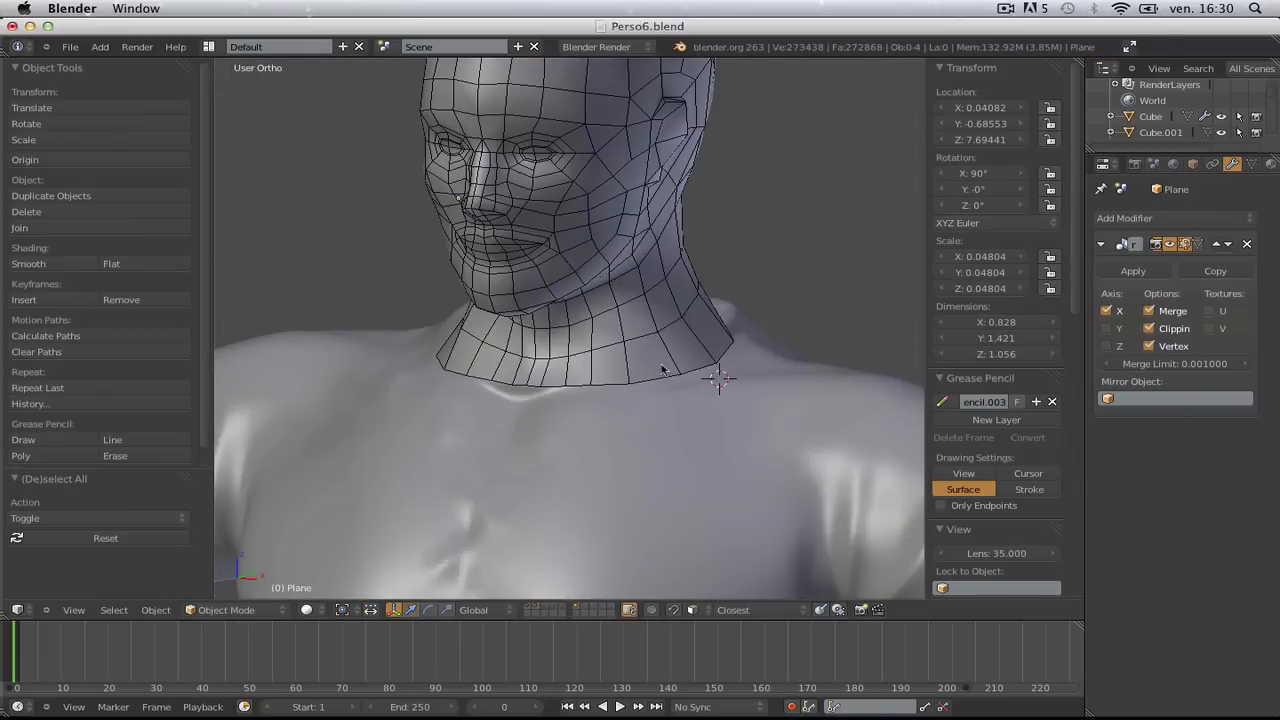
- Lower the torso's Multiresolution preview level and reopen the head's retopology mesh in Edit Mode
right_click(662, 372)
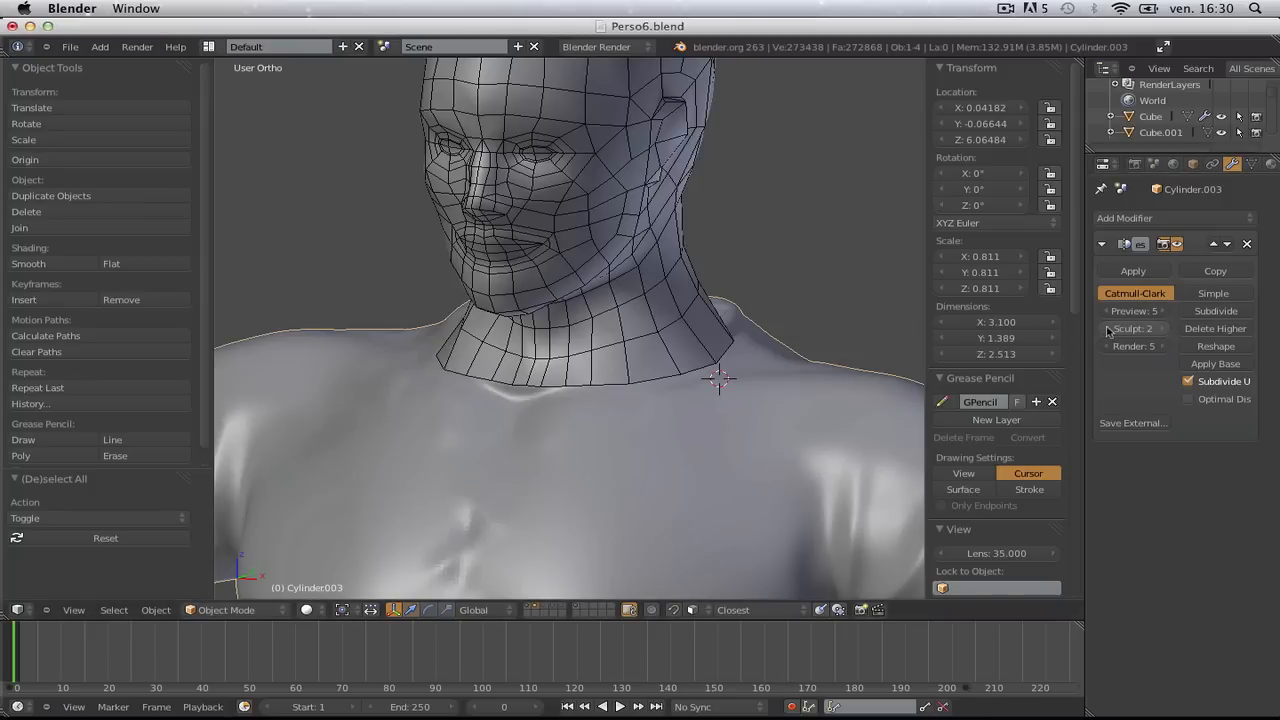
click(1106, 311)
middle_drag(660, 290, 760, 363)
right_click(680, 364)
key(Tab)
scroll(661, 408, up, 3)
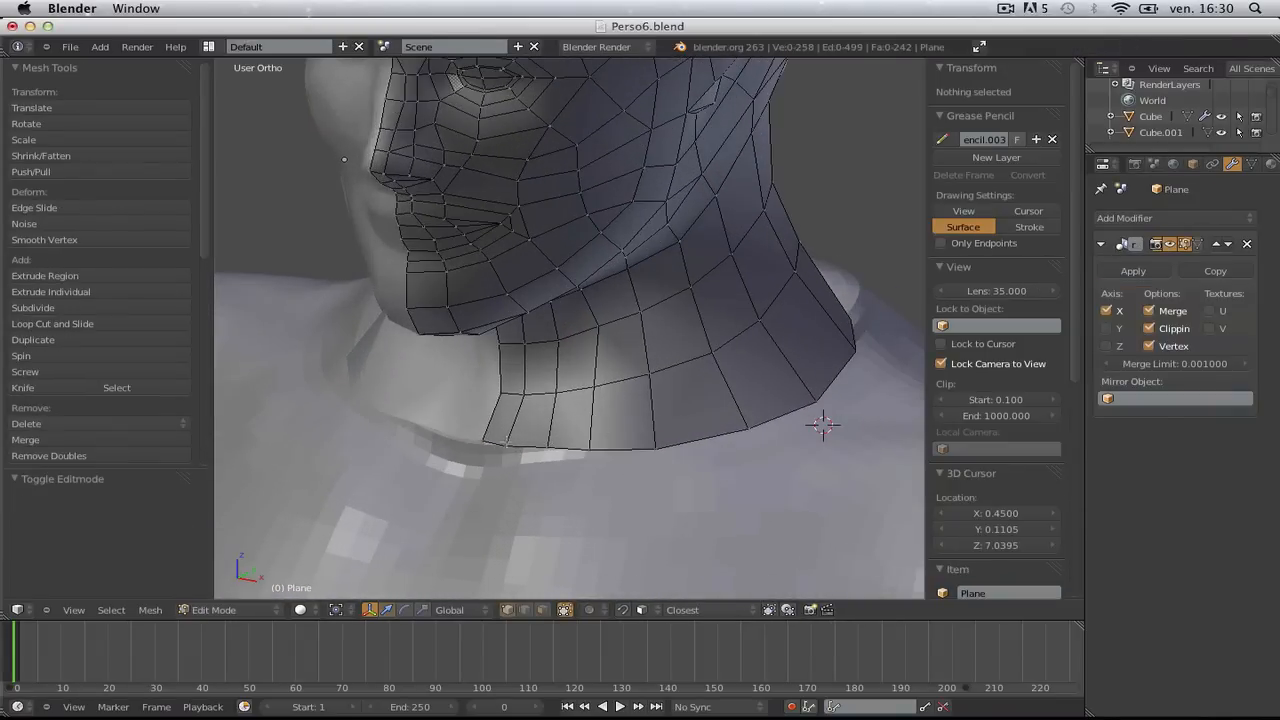
- Try to move the front-most vertices of the neck's lower edge freely toward the torso's neck rim
right_click(501, 442)
middle_drag(572, 440, 549, 459)
key(g)
click(555, 449)
key(a)
right_click(474, 430)
key(g)
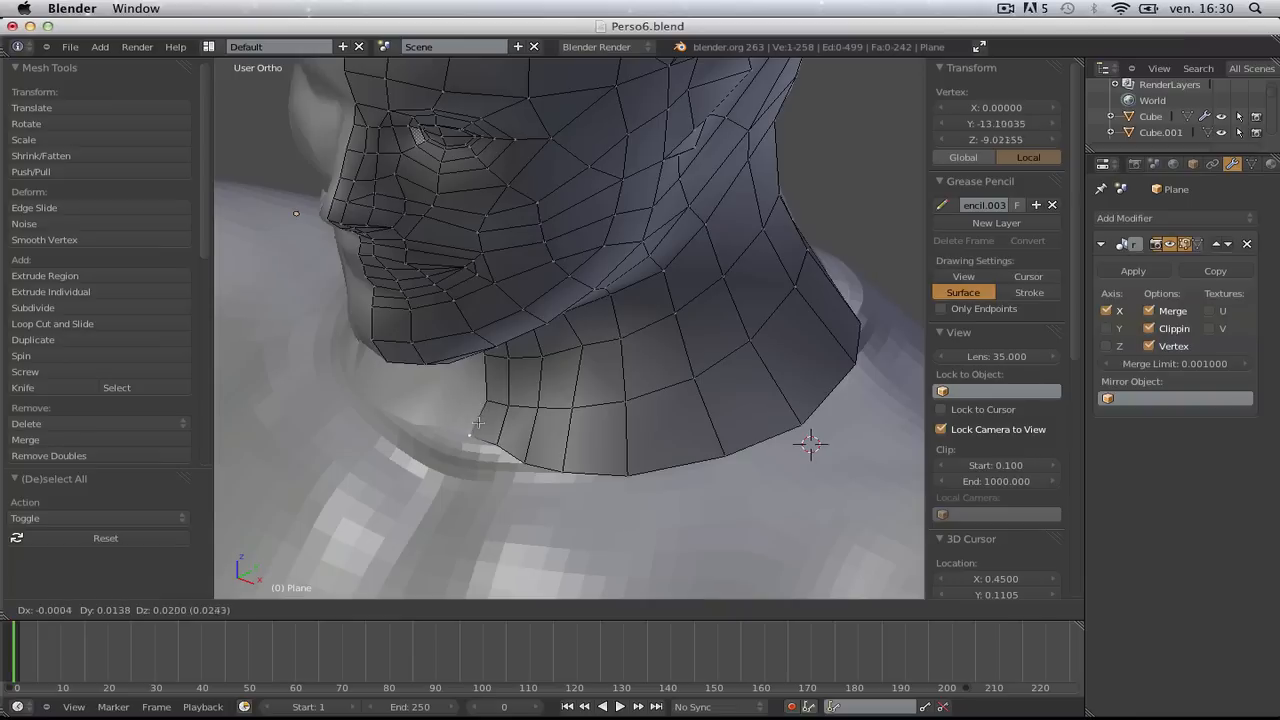
click(478, 422)
key(g)
click(472, 436)
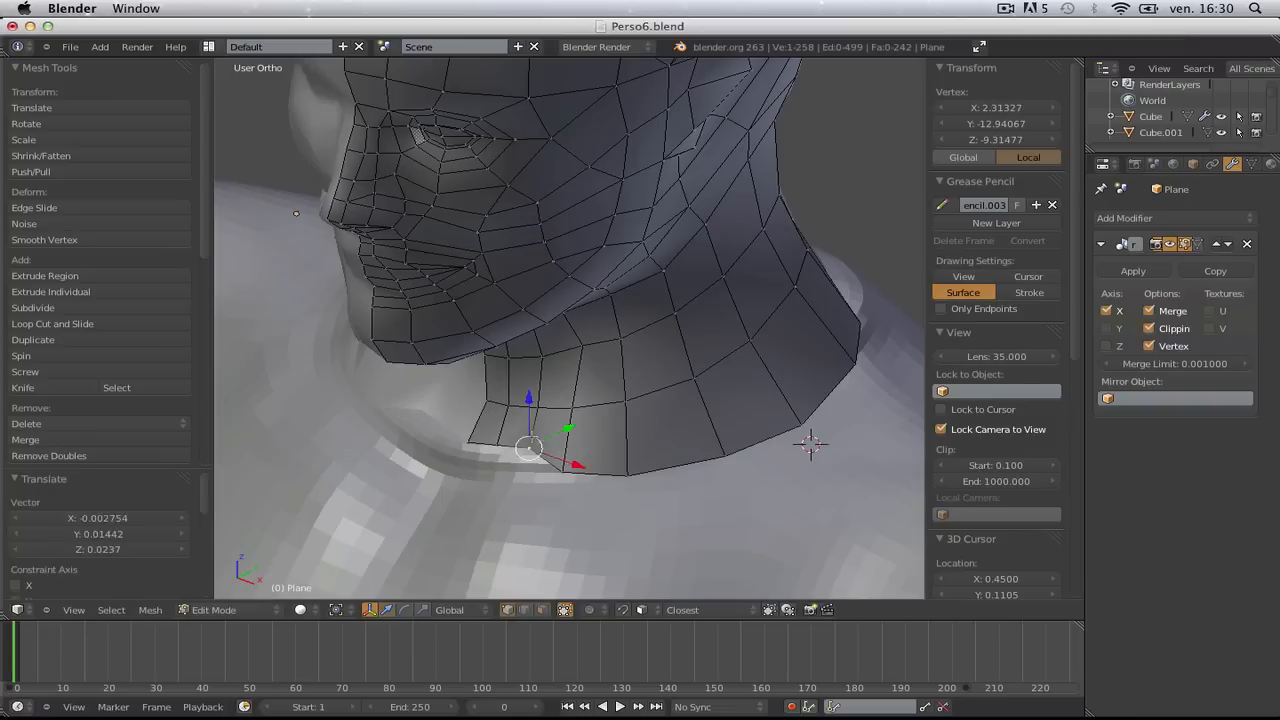
- Try to raise the next side vertices of the neck's lower edge without snapping
key(a)
right_click(628, 475)
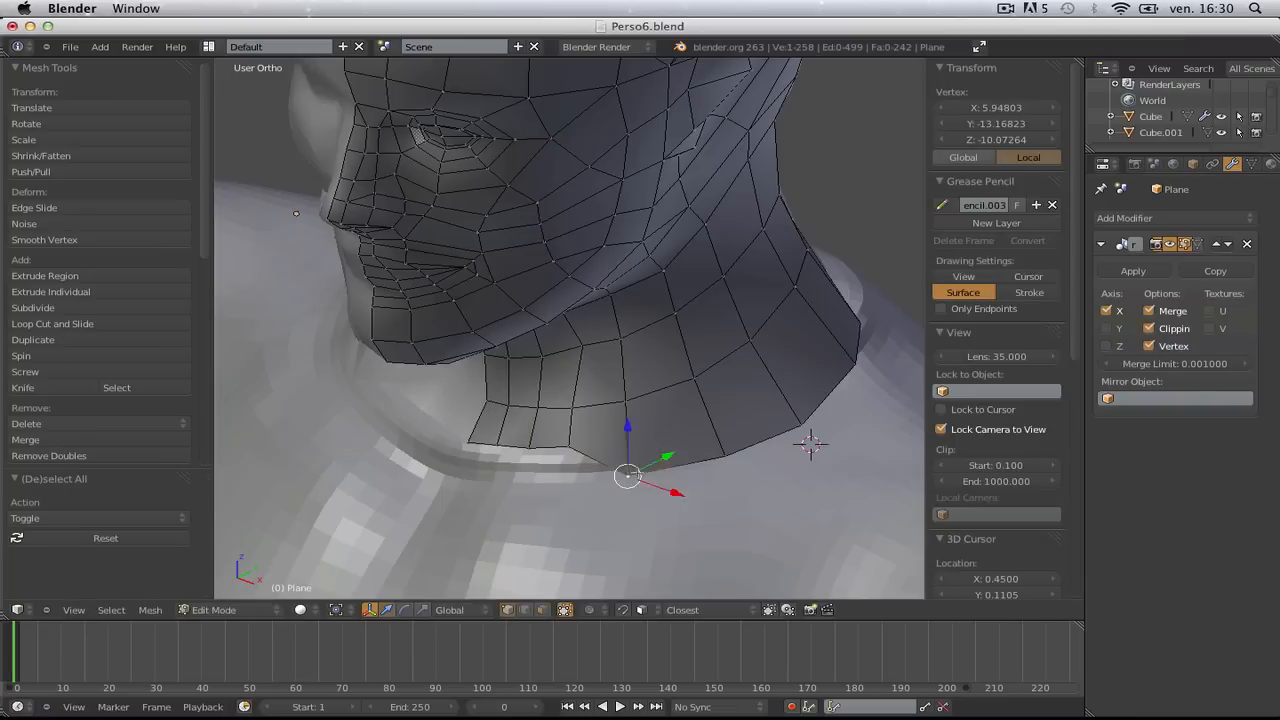
key(g)
right_click(637, 441)
middle_drag(637, 441, 639, 470)
key(g)
click(639, 440)
- Undo the unsnapped vertex moves along the neck's lower edge
key(ctrl+z)
key(ctrl+z)
key(ctrl+z)
key(ctrl+z)
key(ctrl+z)
key(ctrl+z)
key(ctrl+z)
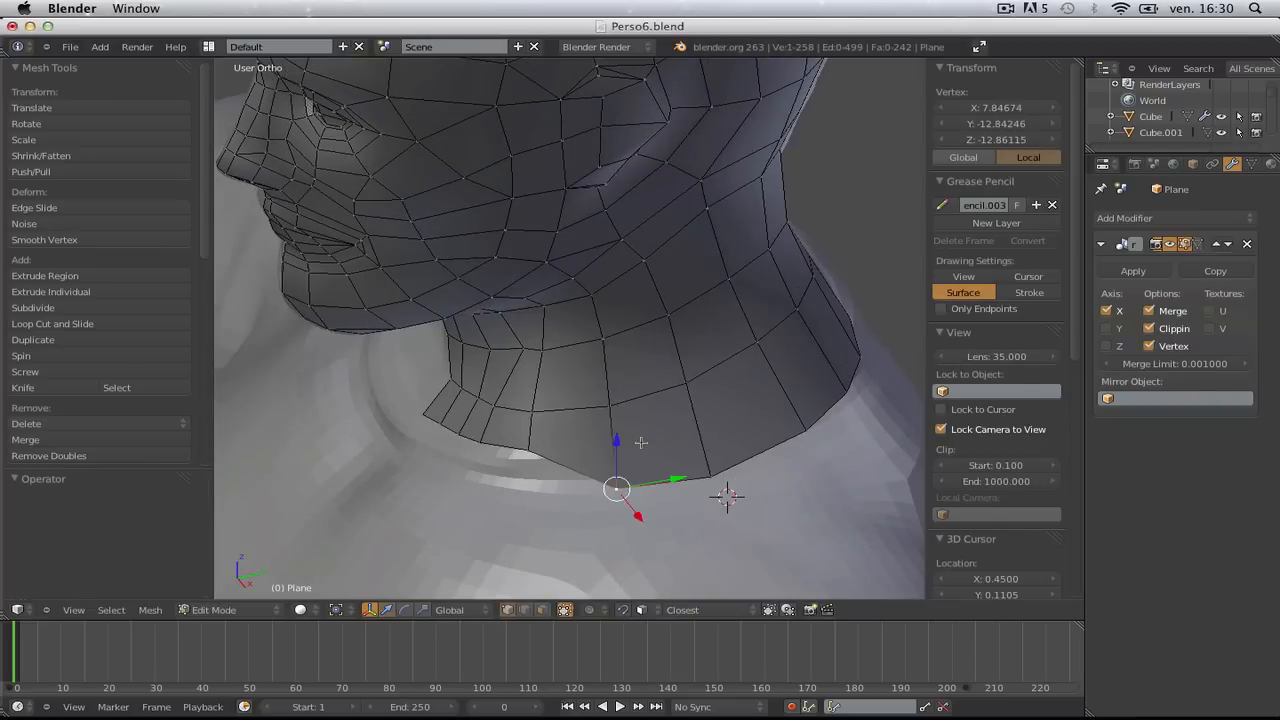
key(ctrl+z)
key(ctrl+z)
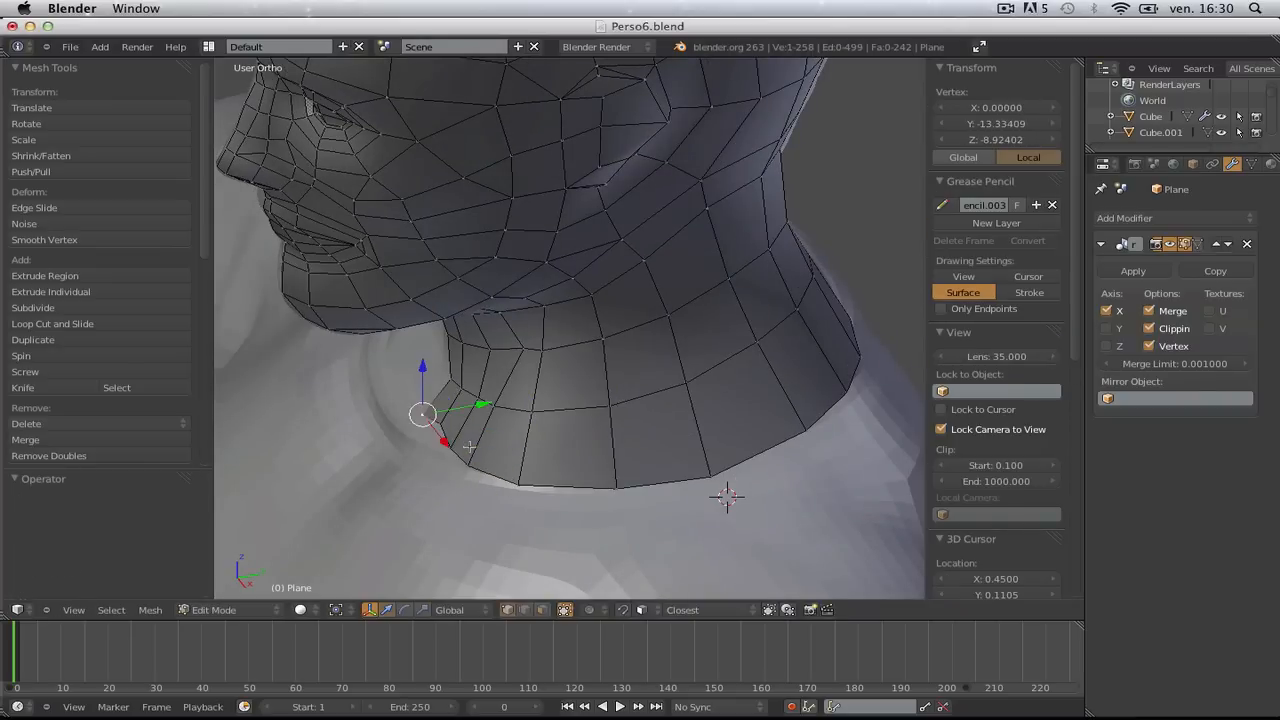
key(ctrl+z)
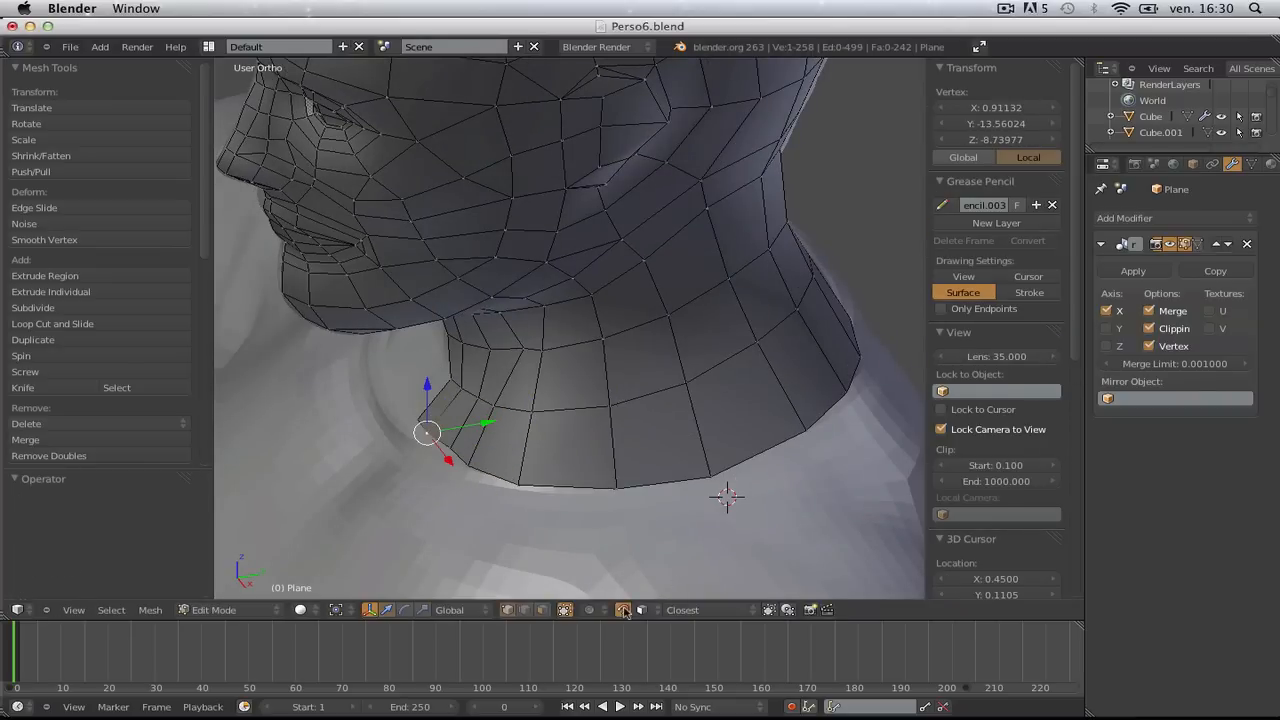
- Enable snapping and move the front centre vertex of the neck's lower edge onto the sculpted surface just above the rim
drag(423, 434, 421, 438)
middle_drag(421, 438, 458, 489)
key(g)
click(458, 489)
key(g)
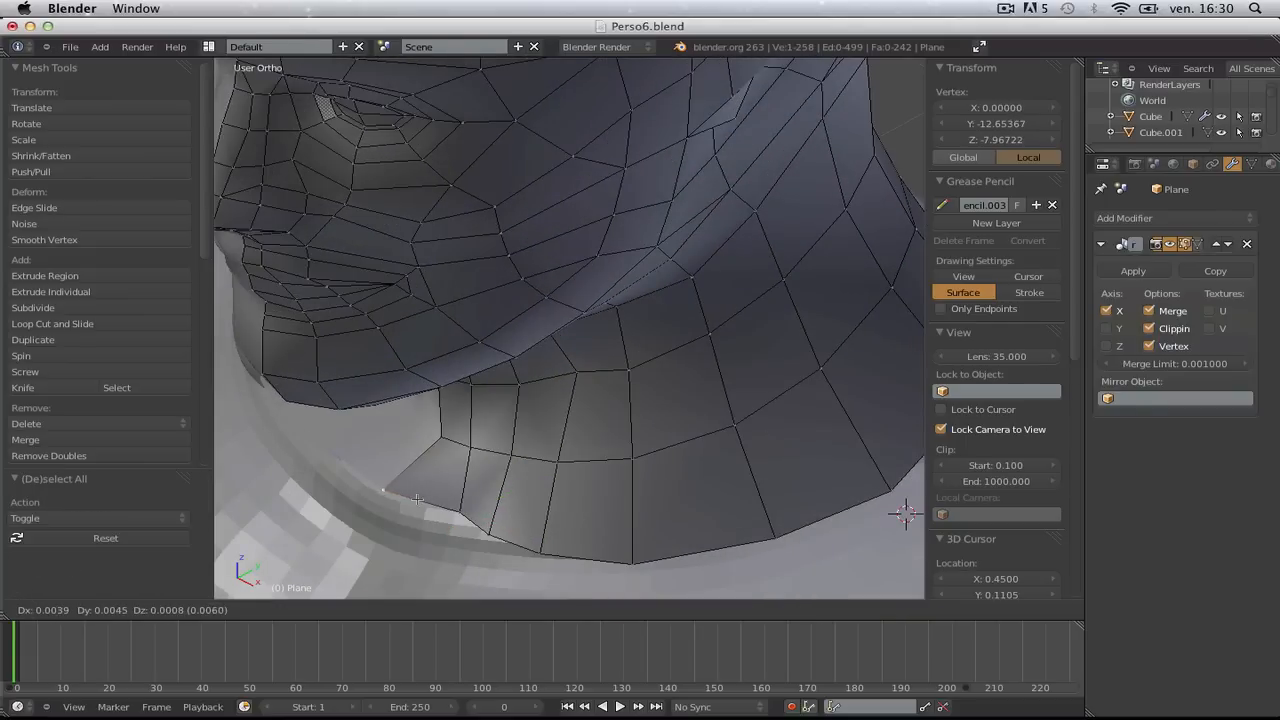
click(423, 507)
middle_drag(443, 514, 517, 491)
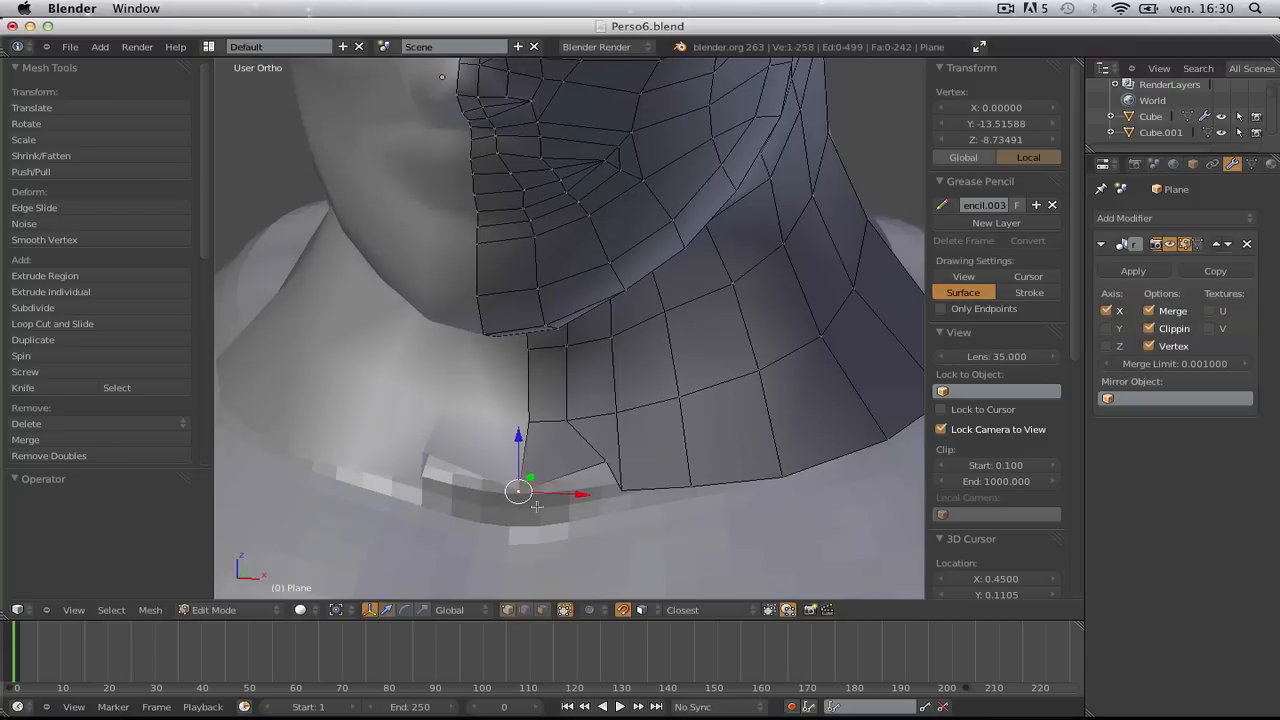
key(g)
click(591, 495)
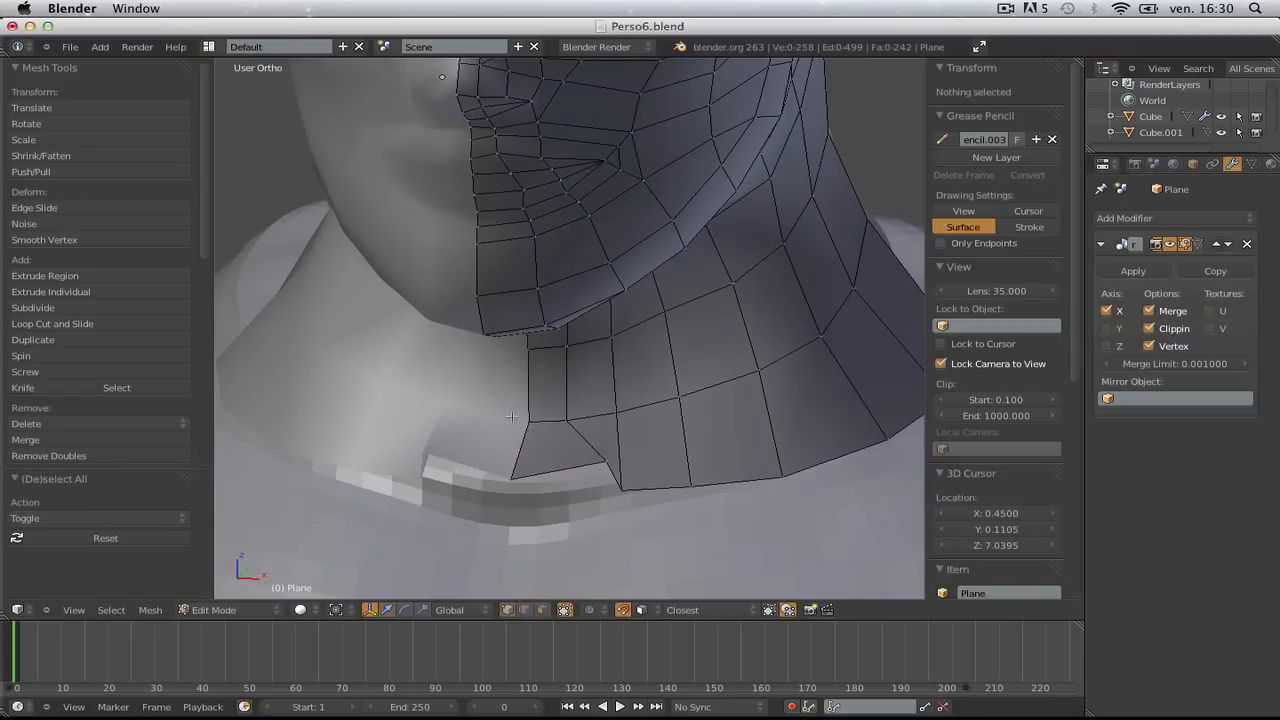
- Snap the three vertices beside the front centre of the neck's lower edge upward to follow the torso's rim
key(a)
middle_drag(501, 413, 510, 504)
right_click(467, 516)
key(g)
click(450, 516)
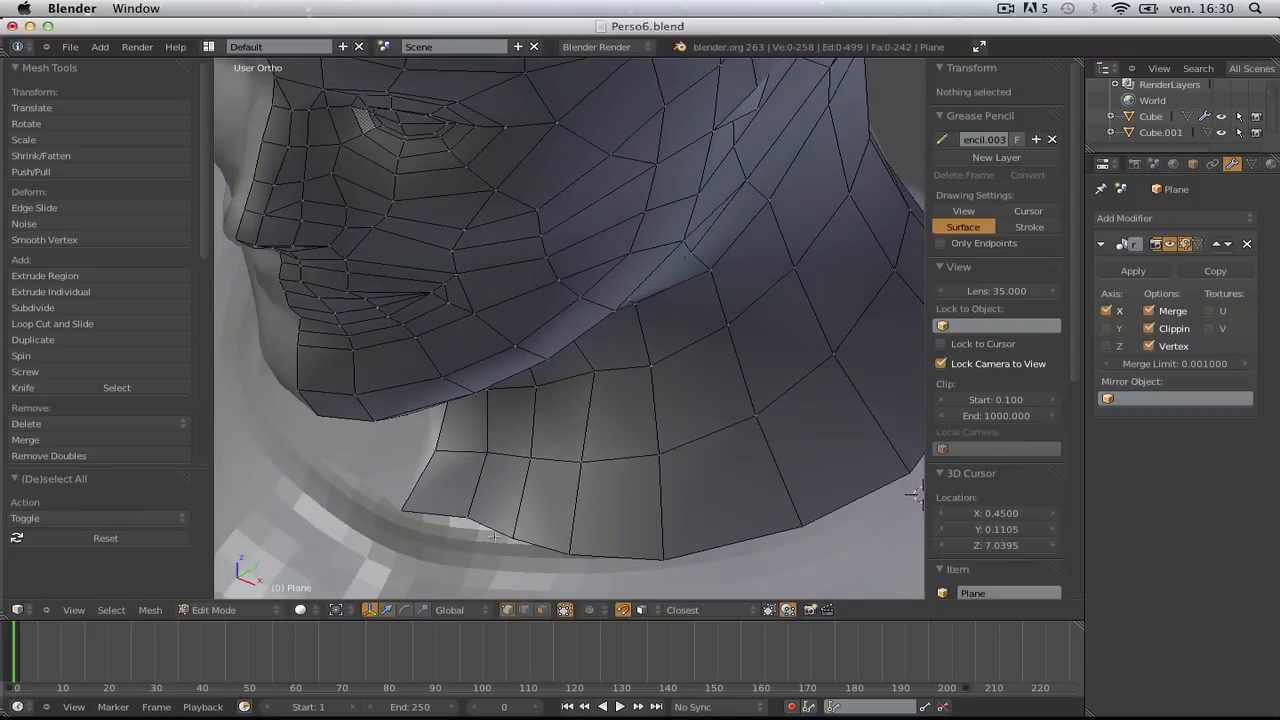
right_click(513, 537)
key(g)
click(518, 531)
right_click(571, 550)
key(g)
click(586, 523)
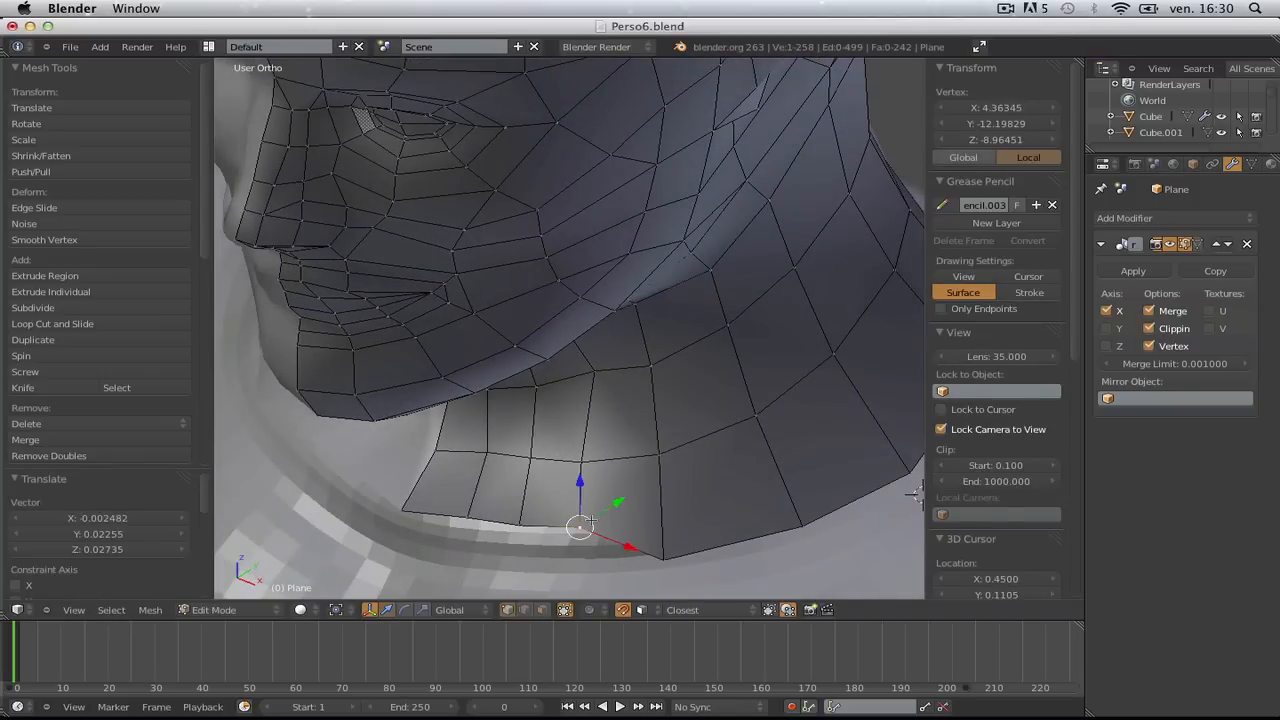
- Raise the next two vertices of the neck's lower edge around the side, keeping them snapped to the surface
key(a)
middle_drag(586, 523, 562, 500)
right_click(508, 535)
key(g)
click(513, 519)
key(a)
right_click(562, 502)
key(g)
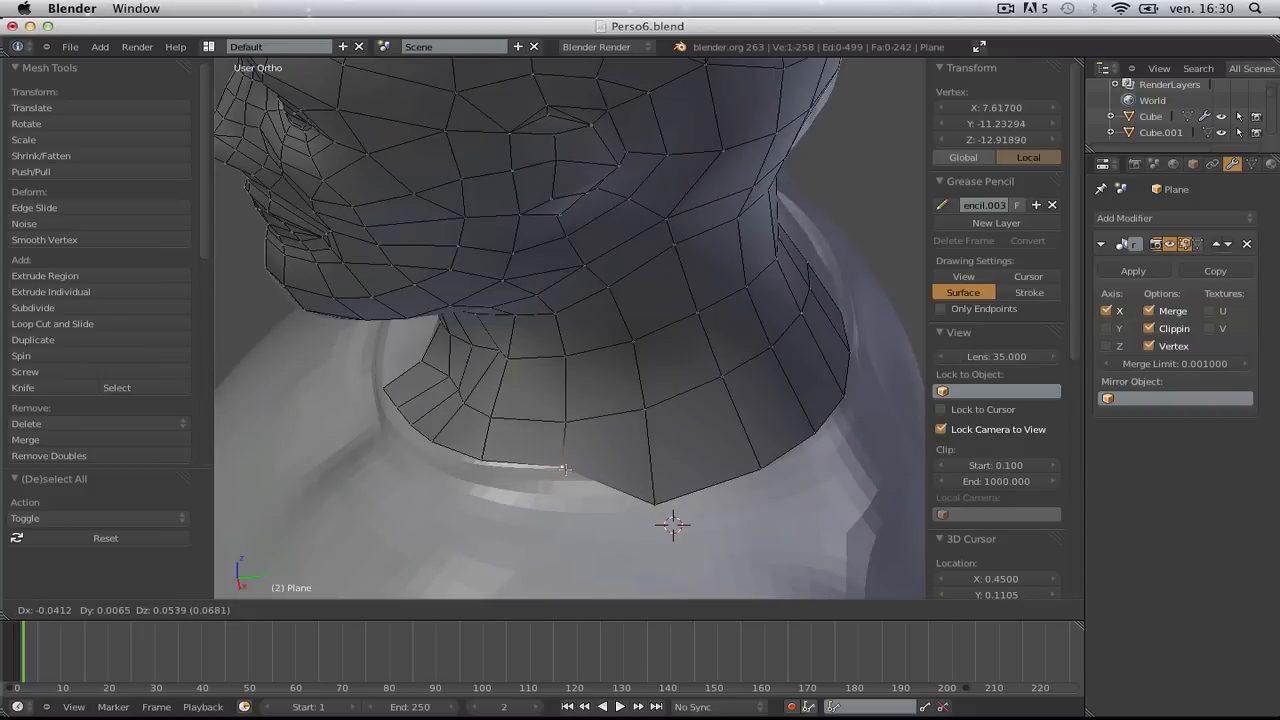
click(563, 465)
- Raise the vertices of the neck's lower edge above the shoulder and toward the back, snapping them to the surface
key(a)
middle_drag(600, 486, 620, 492)
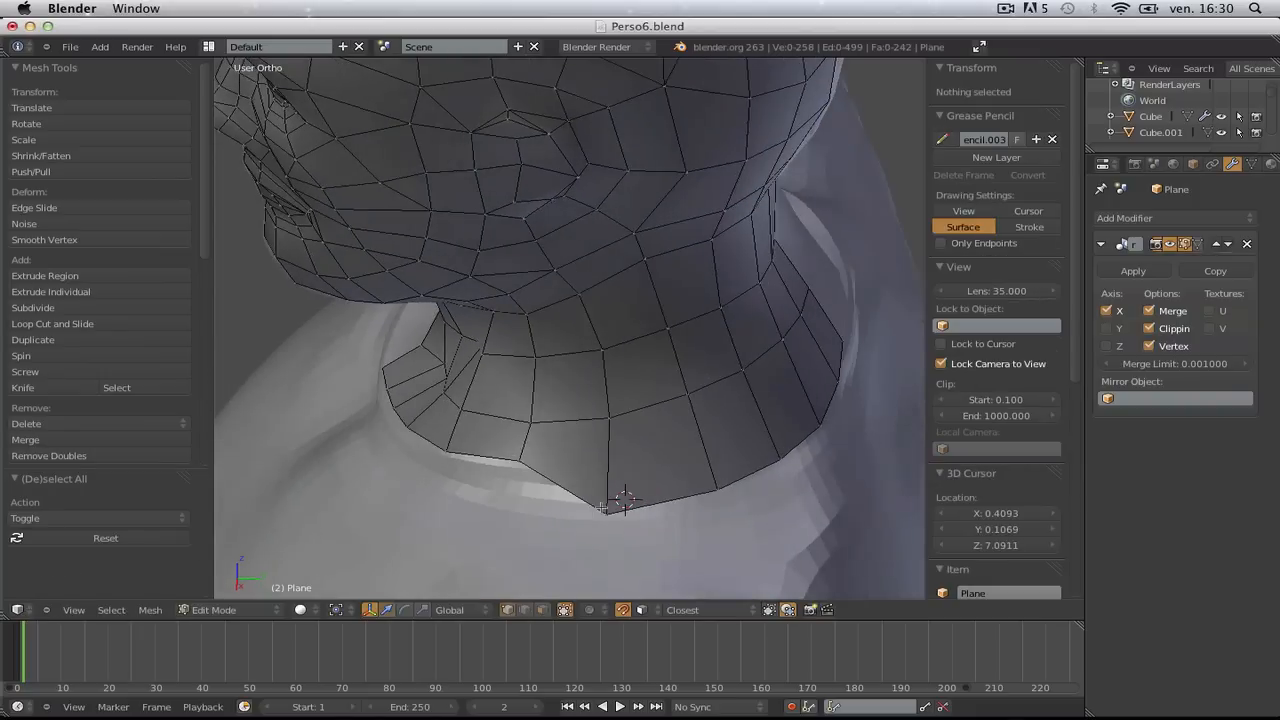
right_click(620, 492)
key(g)
click(616, 447)
key(a)
middle_drag(616, 447, 571, 463)
right_click(541, 495)
key(g)
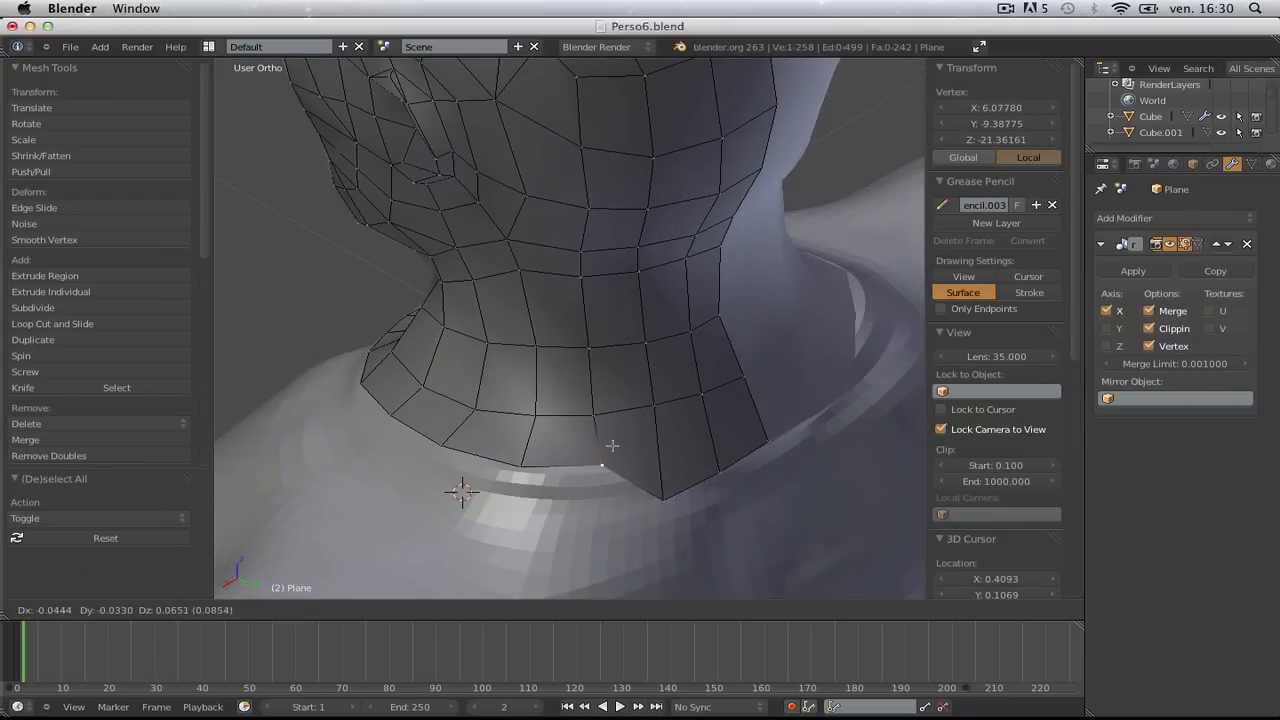
click(665, 468)
- Raise the last back vertices of the neck's lower edge up to the mirror seam, following the torso's rim
key(a)
middle_drag(660, 458, 596, 465)
right_click(594, 462)
key(g)
click(595, 440)
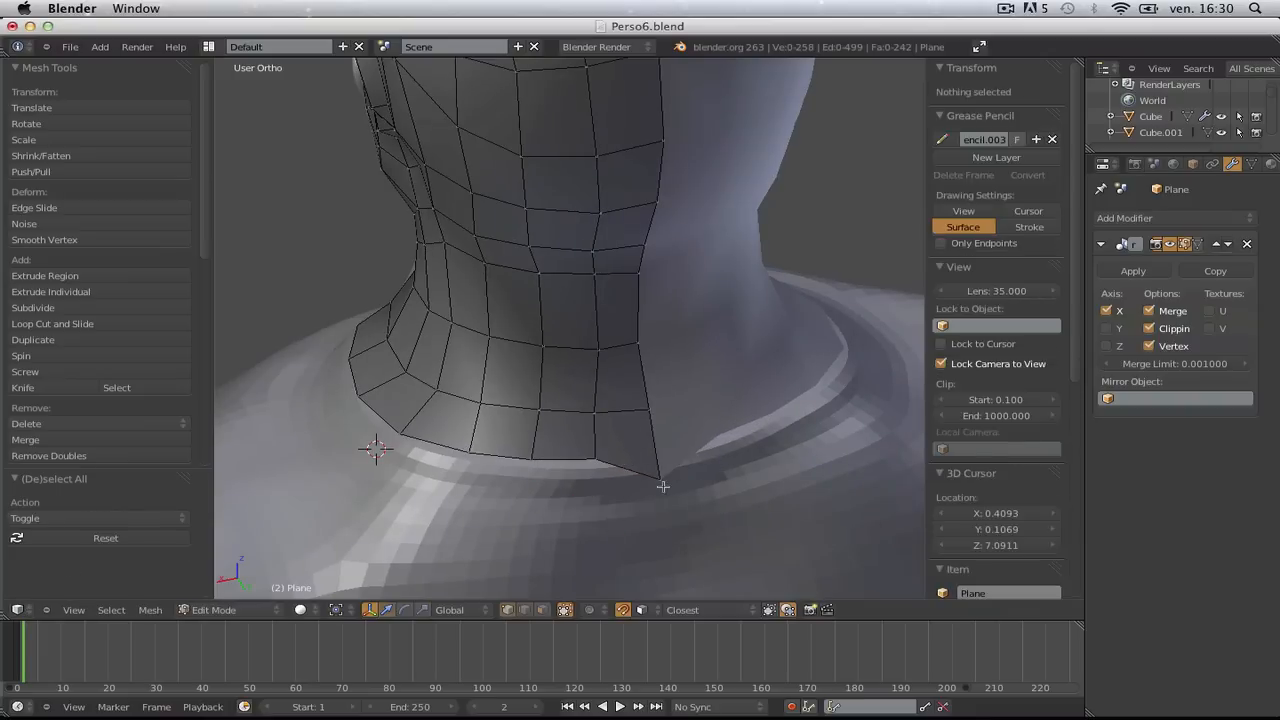
key(g)
click(652, 460)
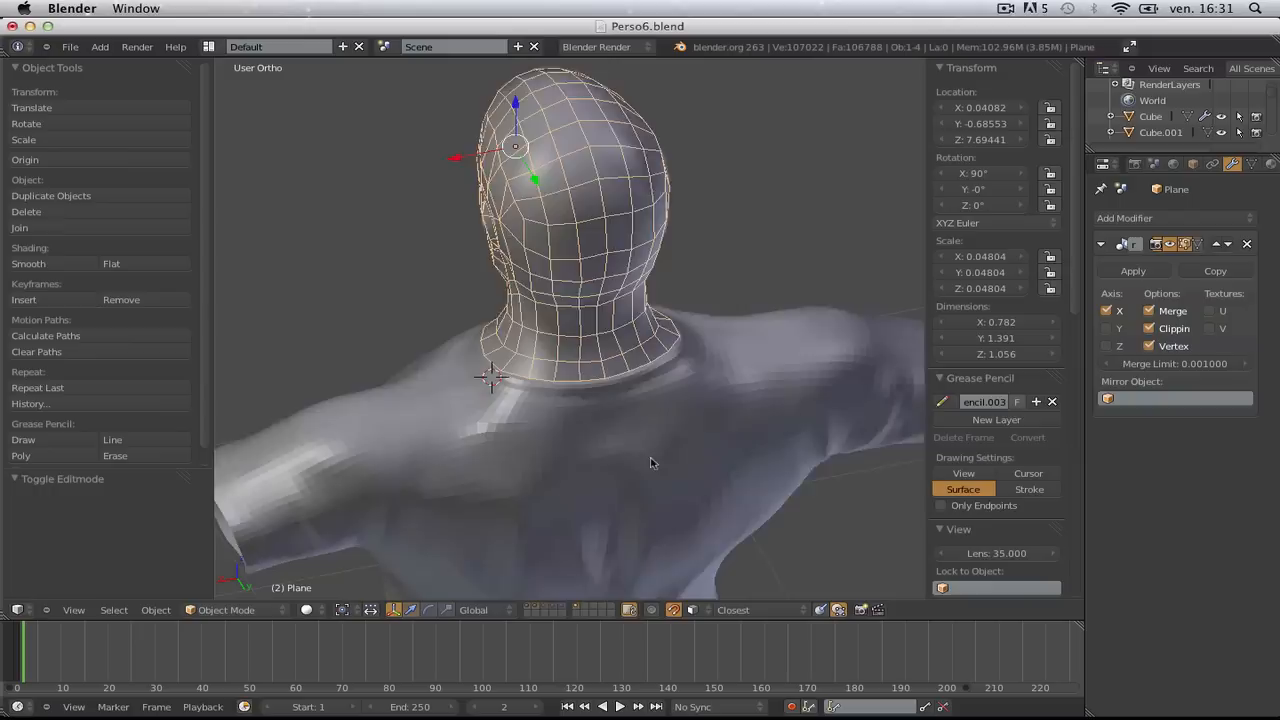
- Nudge a front vertex of the neck's lower edge slightly along the sculpted surface
middle_drag(650, 462, 830, 420)
key(Tab)
scroll(760, 380, up, 5)
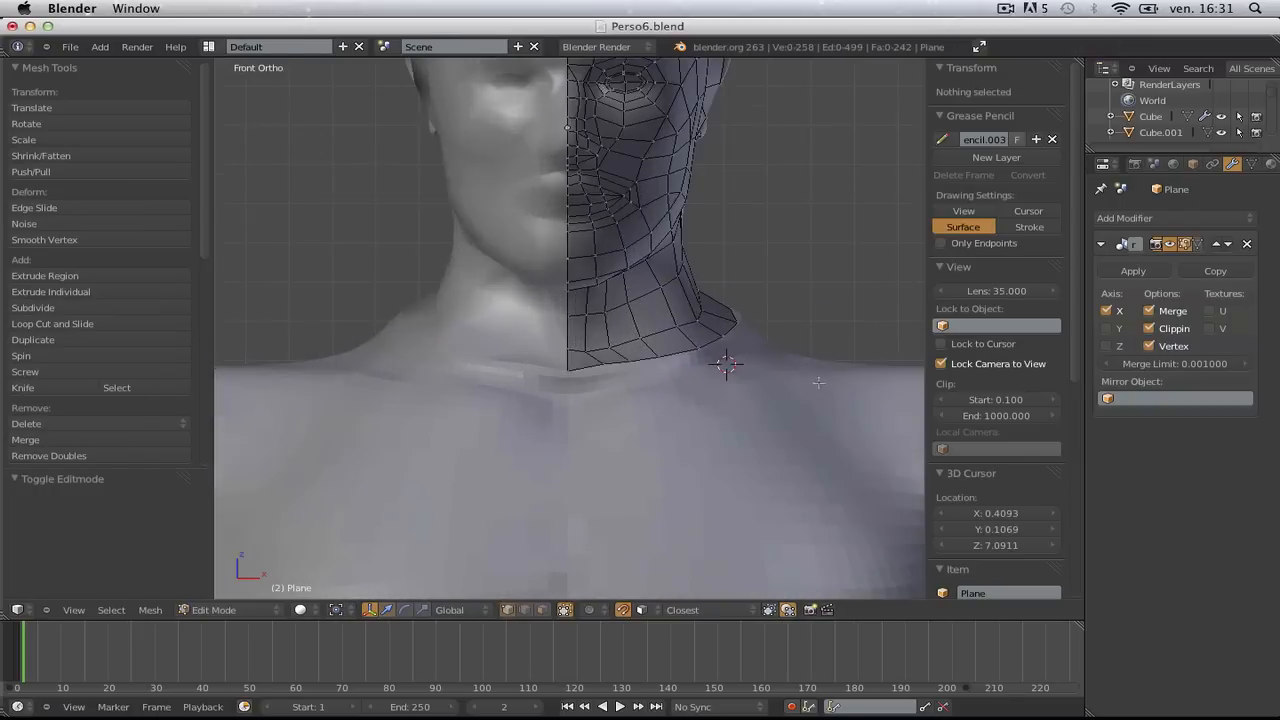
key(z)
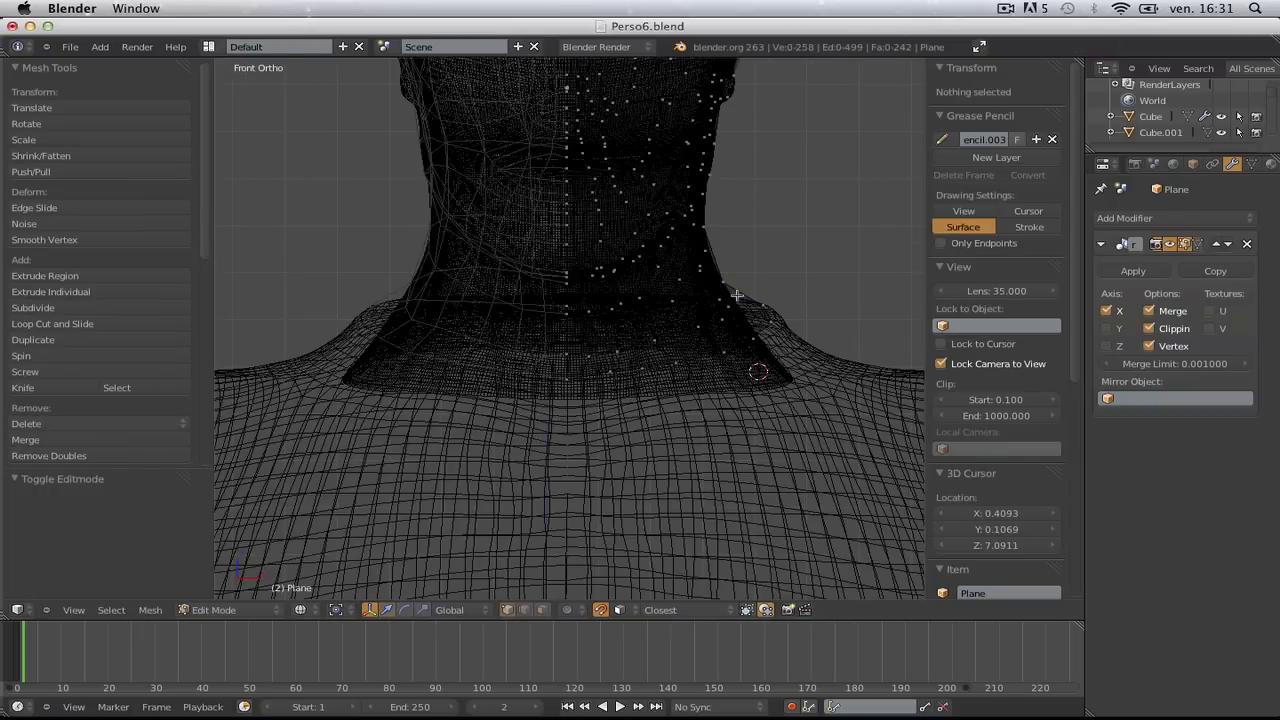
middle_drag(778, 322, 775, 480)
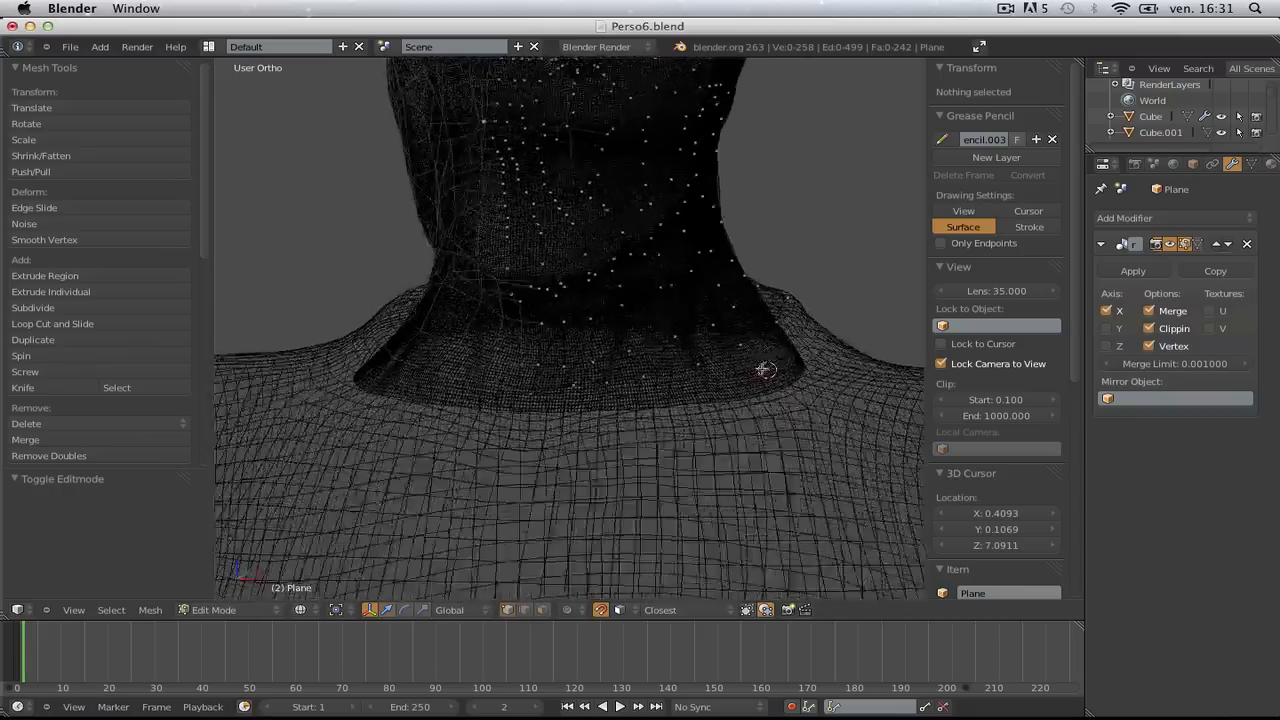
key(z)
middle_drag(772, 532, 505, 452)
right_click(540, 459)
key(g)
click(536, 463)
- Extrude the three front edges of the neck's lower border down over the torso's rim
key(a)
right_click(488, 462)
shift+right_click(575, 460)
shift+right_click(538, 464)
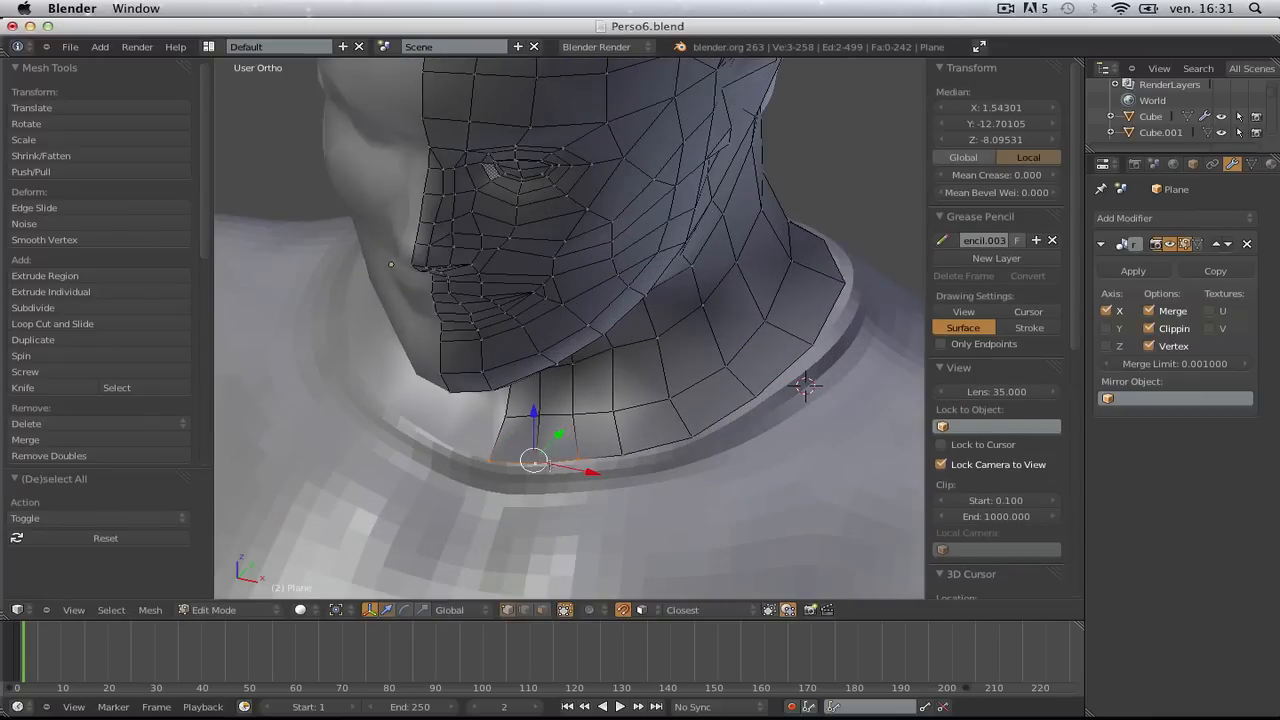
key(e)
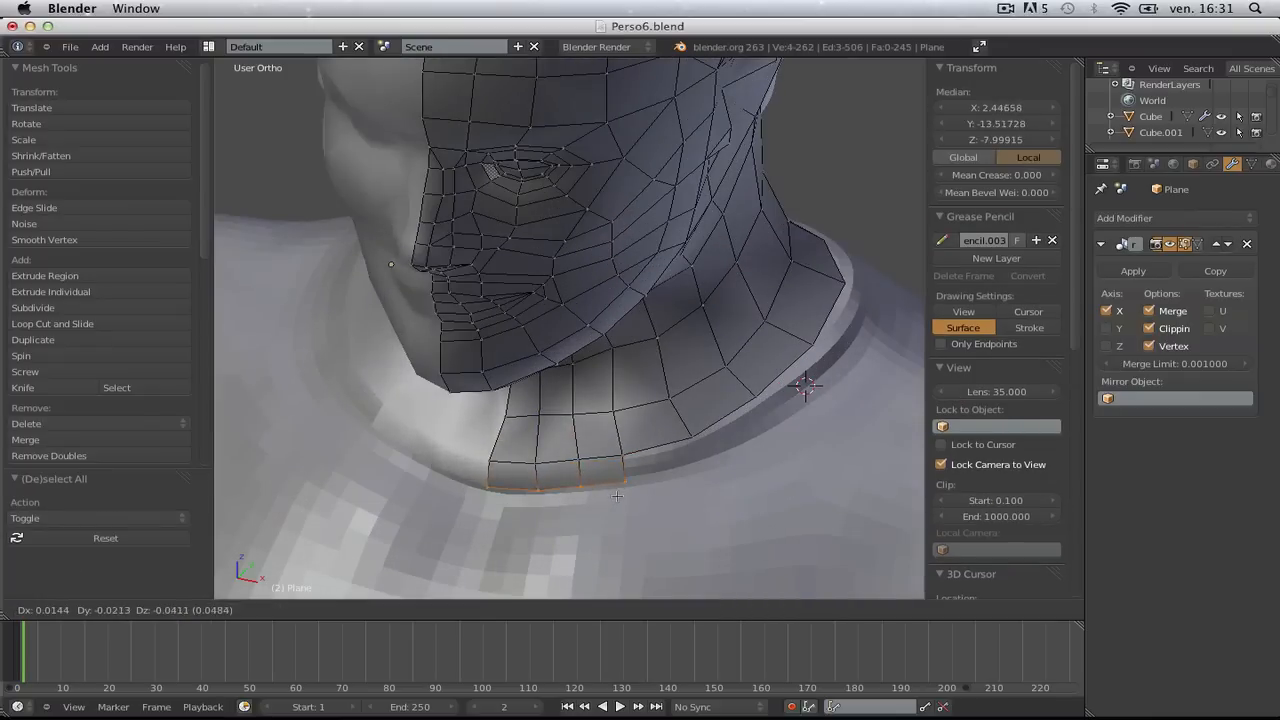
click(617, 496)
- Move a side vertex of the neck's lower edge outward, closer to the torso's rim
key(a)
middle_drag(617, 496, 610, 519)
right_click(609, 437)
shift+right_click(666, 415)
shift+right_click(771, 387)
middle_drag(755, 447, 736, 472)
key(a)
middle_drag(767, 441, 838, 437)
right_click(824, 345)
click(767, 393)
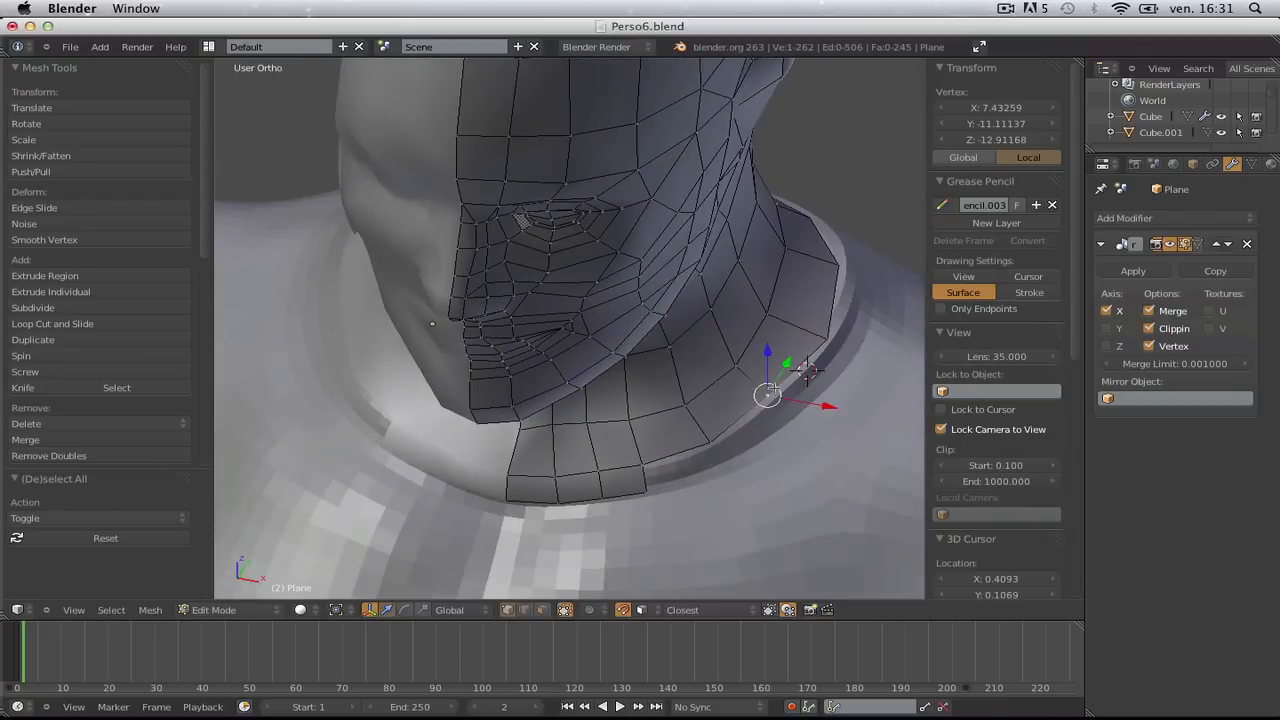
click(781, 390)
- Move the lower-edge vertices above the shoulder outward so they line up with the torso's rim
key(a)
middle_drag(780, 390, 748, 465)
right_click(860, 288)
key(g)
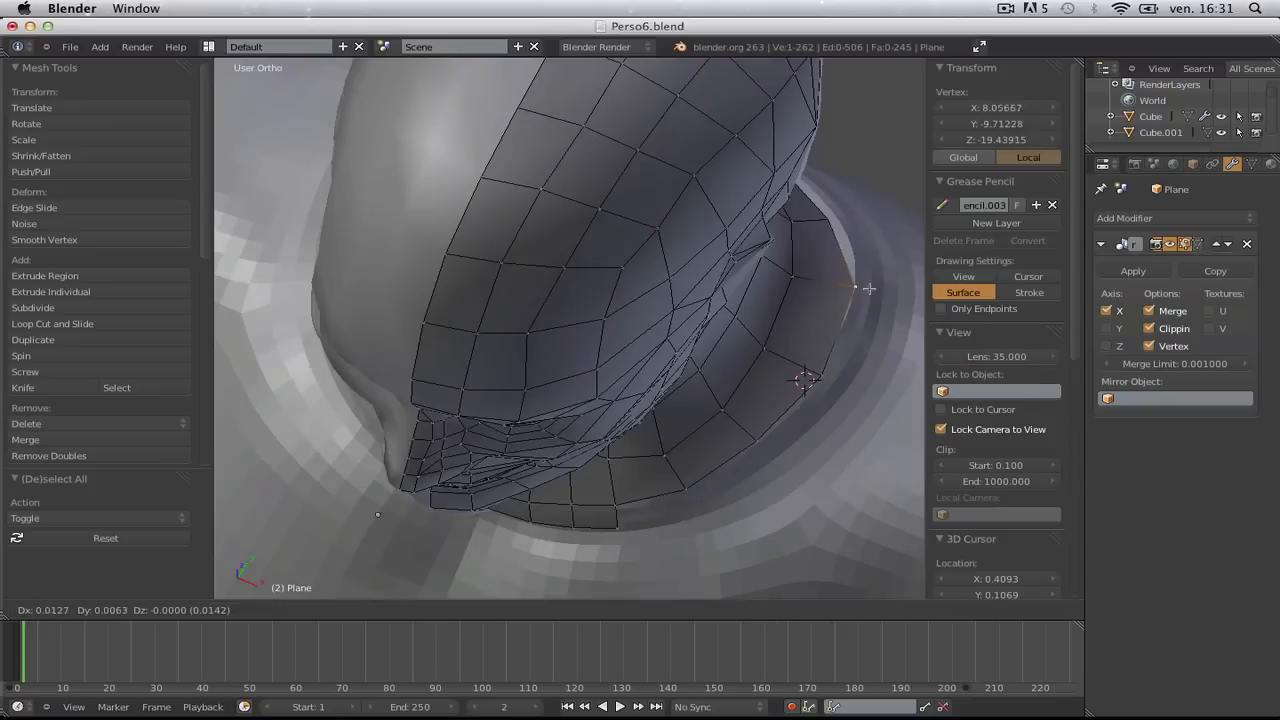
click(820, 389)
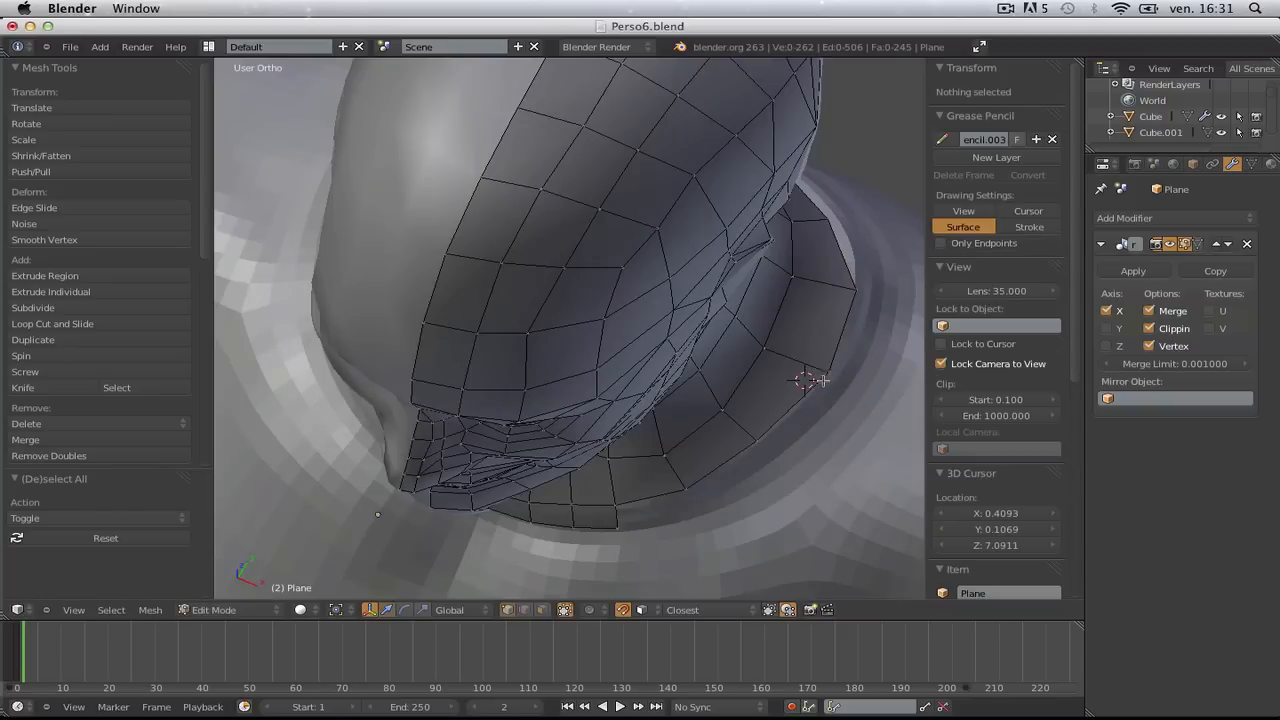
key(a)
middle_drag(820, 389, 804, 390)
right_click(851, 296)
key(g)
click(872, 320)
- Shift the back vertices of the neck's lower edge outward along the torso's rim and clear the selection
key(a)
middle_drag(873, 322, 805, 312)
right_click(840, 365)
key(g)
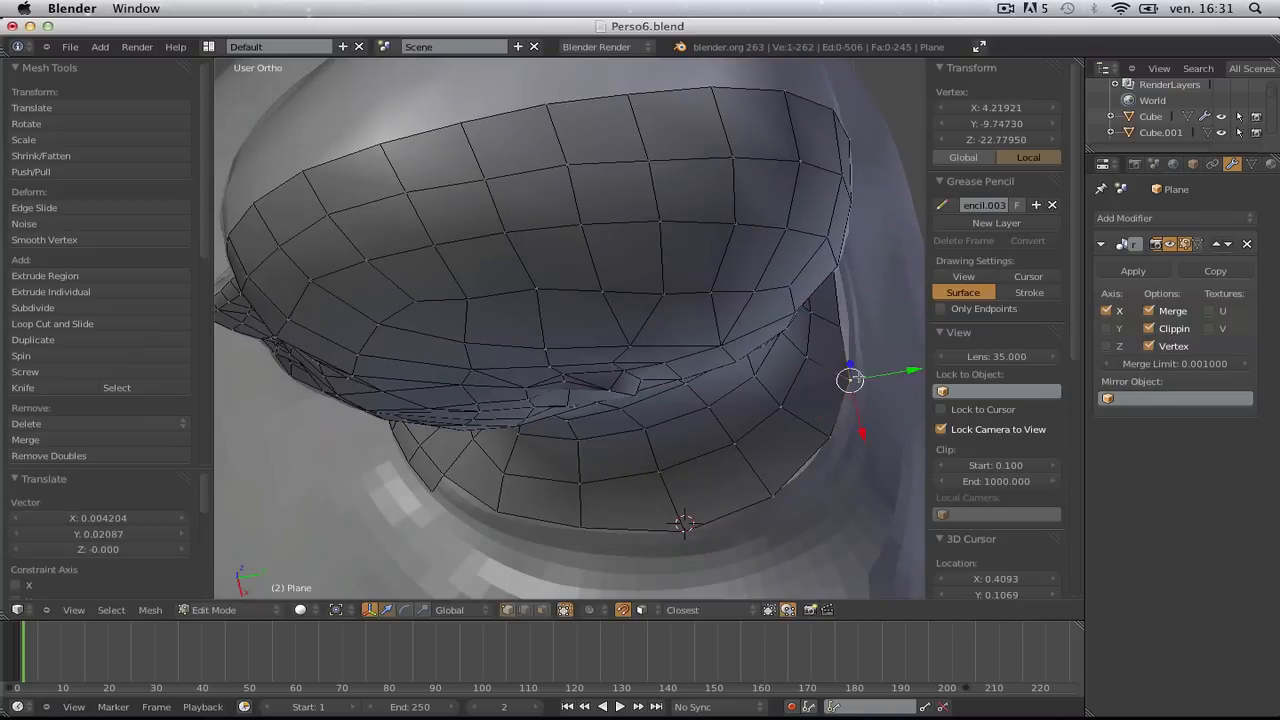
click(850, 325)
key(a)
middle_drag(865, 368, 830, 400)
right_click(840, 338)
key(g)
click(849, 323)
key(a)
scroll(813, 355, down, 3)
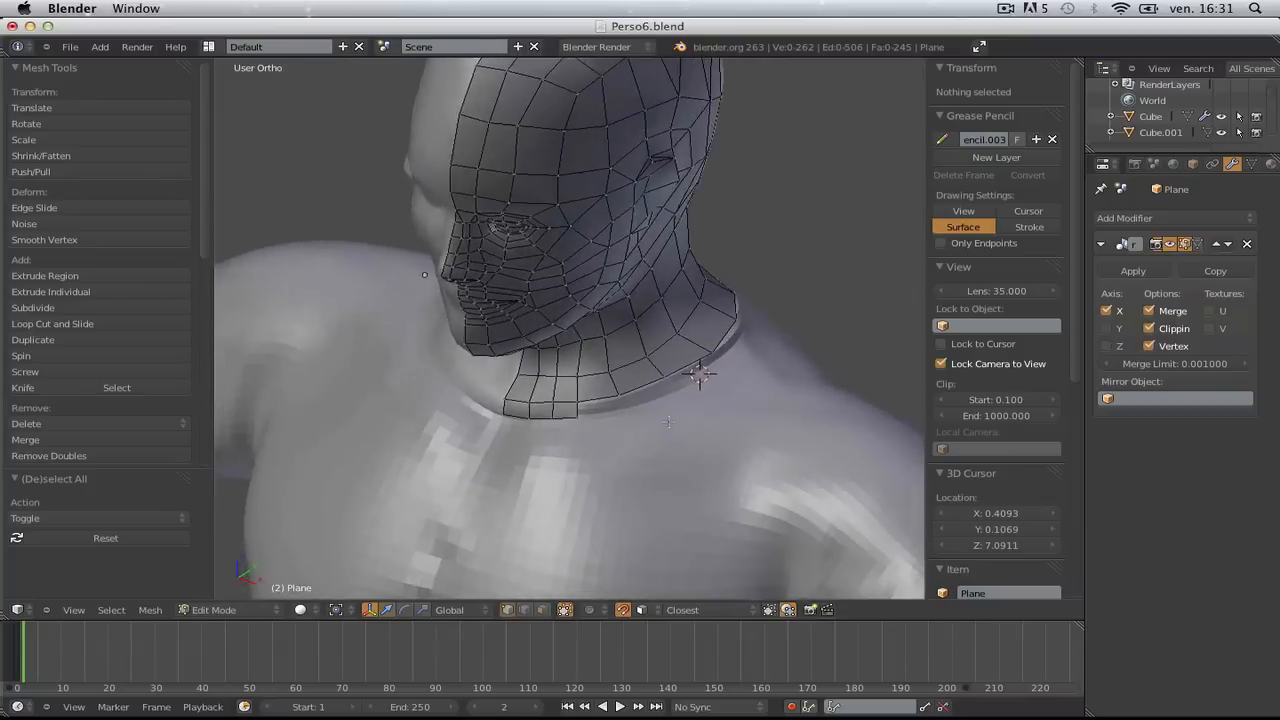
scroll(837, 423, up, 3)
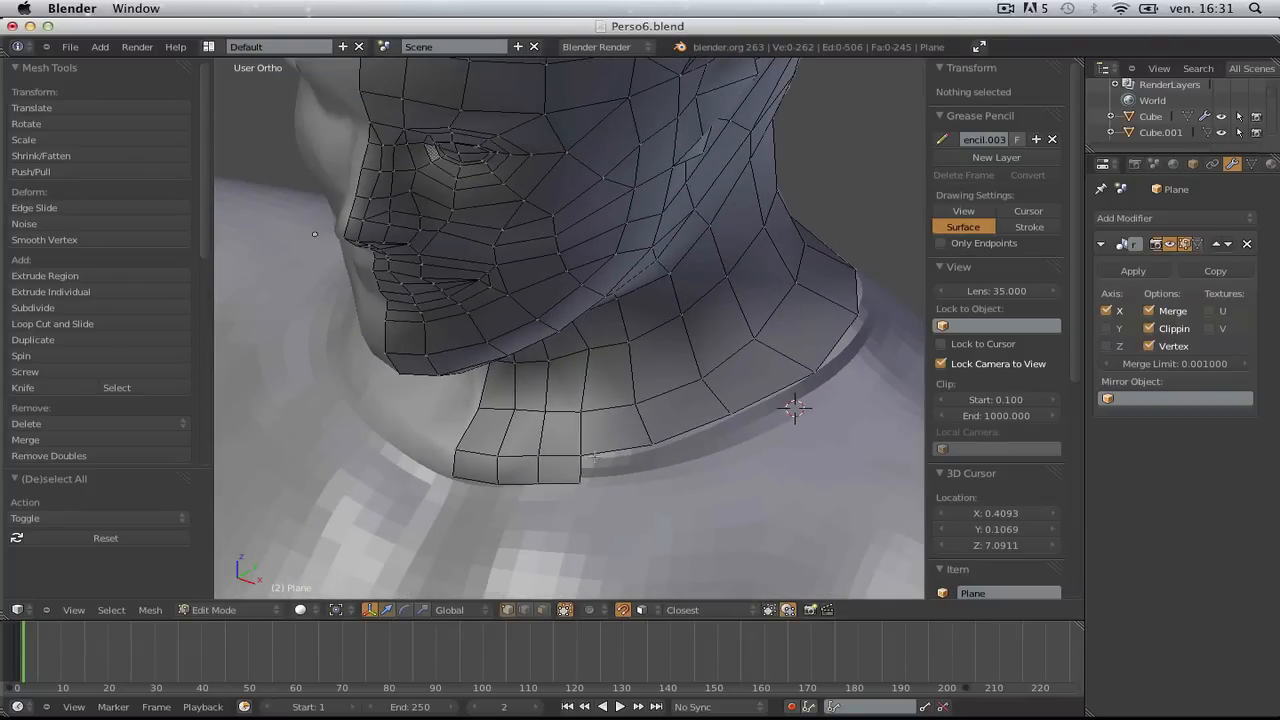
- Extrude the two lower border edges at the front side of the neck down over the torso's rim
right_click(652, 445)
shift+right_click(731, 414)
shift+right_click(816, 373)
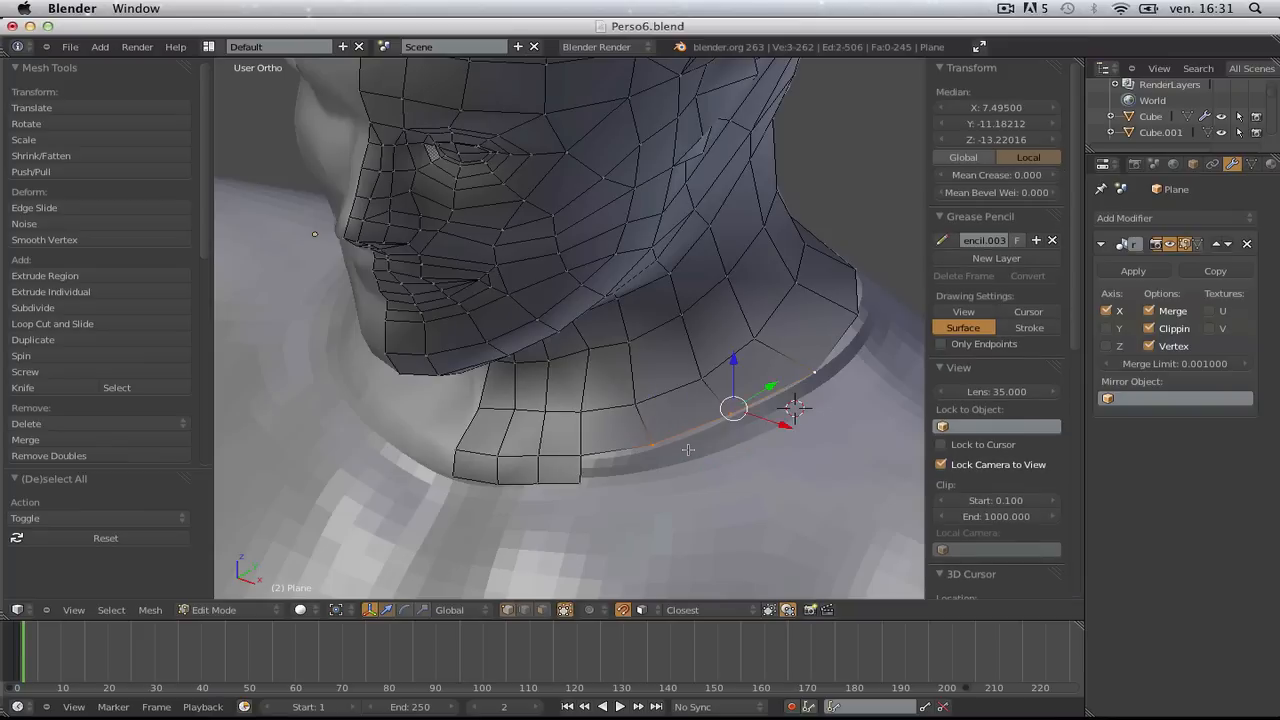
key(e)
click(694, 478)
- Fill the gap between the front collar strip and the newly extruded side strip with a face
key(a)
right_click(658, 468)
shift+right_click(652, 446)
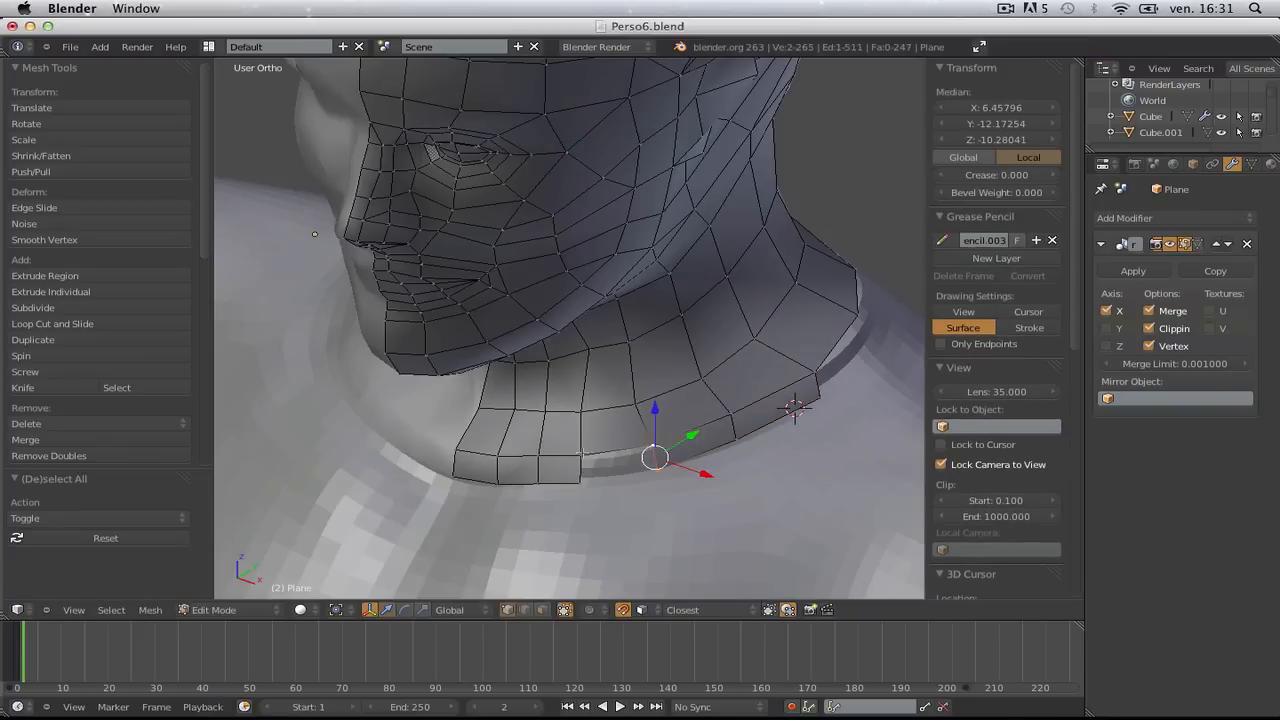
key(f)
key(a)
- Nudge a lower-edge vertex of the collar strip at the side of the neck and clear the selection
scroll(580, 479, down, 2)
middle_drag(590, 475, 499, 467)
scroll(558, 500, up, 2)
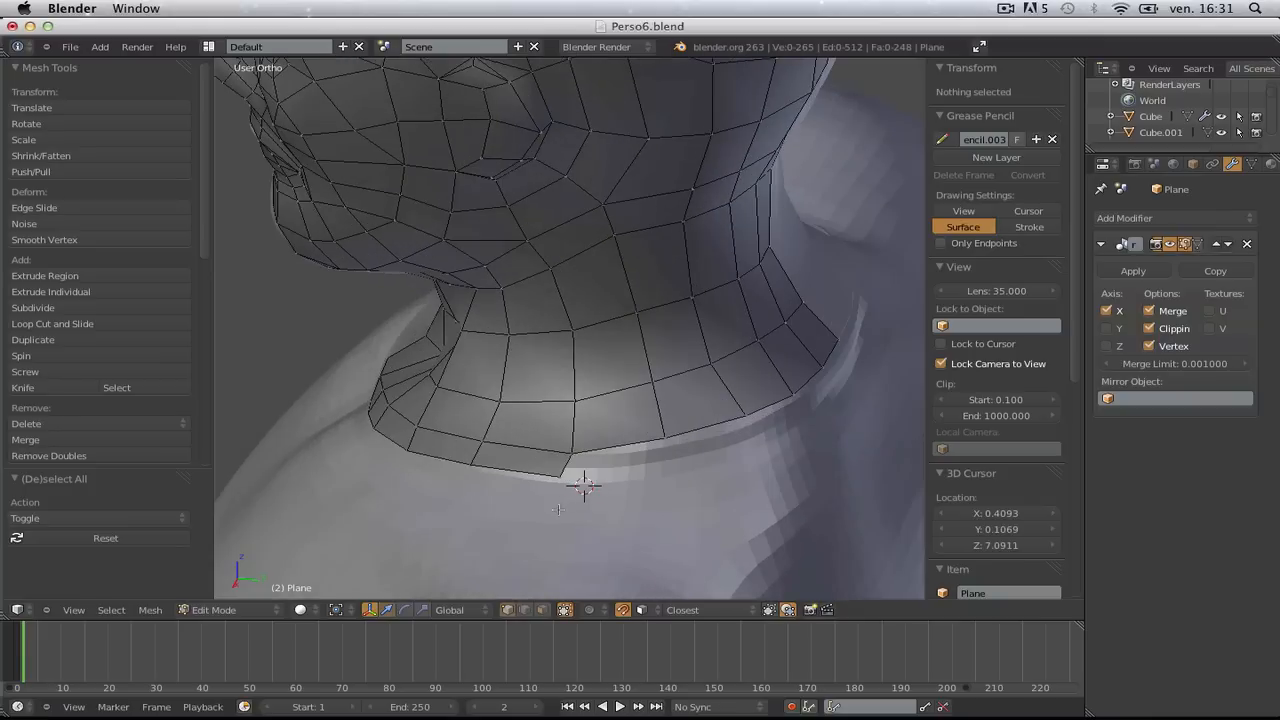
right_click(566, 457)
key(a)
right_drag(413, 459, 418, 459)
click(418, 459)
key(a)
- Extrude the two lower border edges behind the side of the neck down onto the torso
right_click(663, 440)
shift+right_click(742, 418)
shift+right_click(786, 404)
middle_drag(786, 401, 700, 470)
key(e)
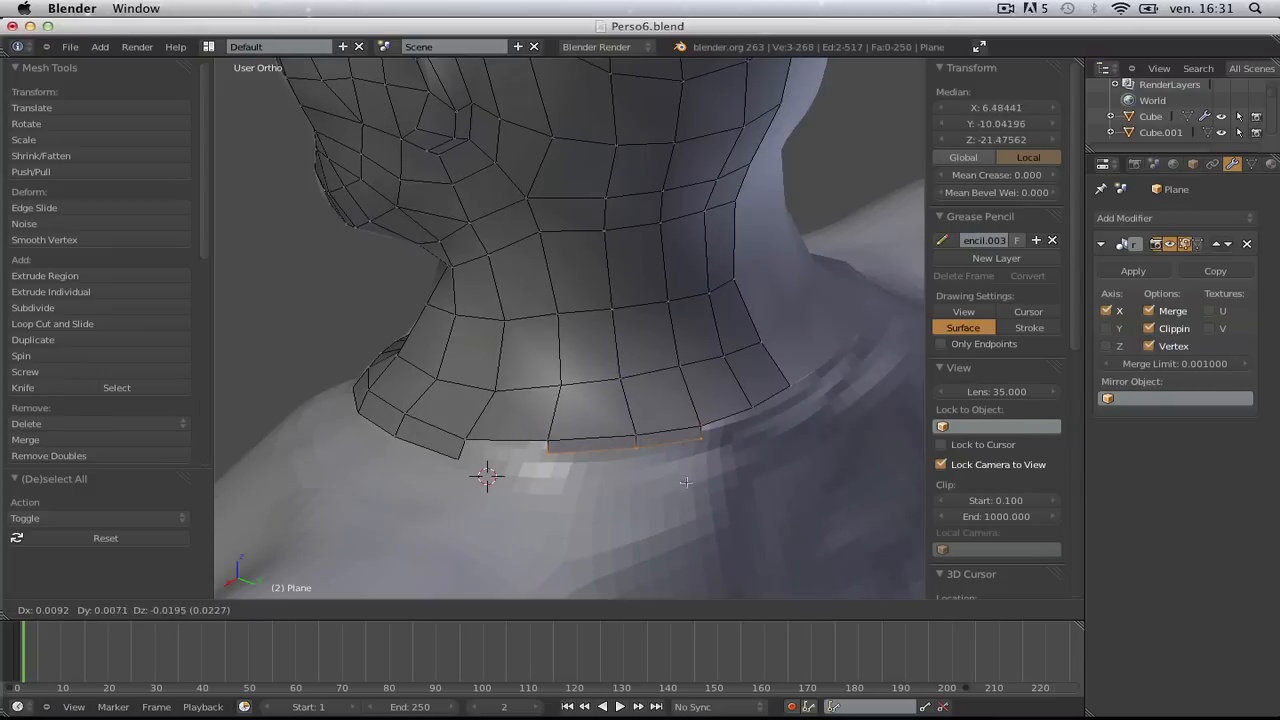
click(688, 491)
- Extrude the last lower border edge at the back centre of the neck down onto the torso
key(a)
right_click(763, 401)
shift+right_click(782, 394)
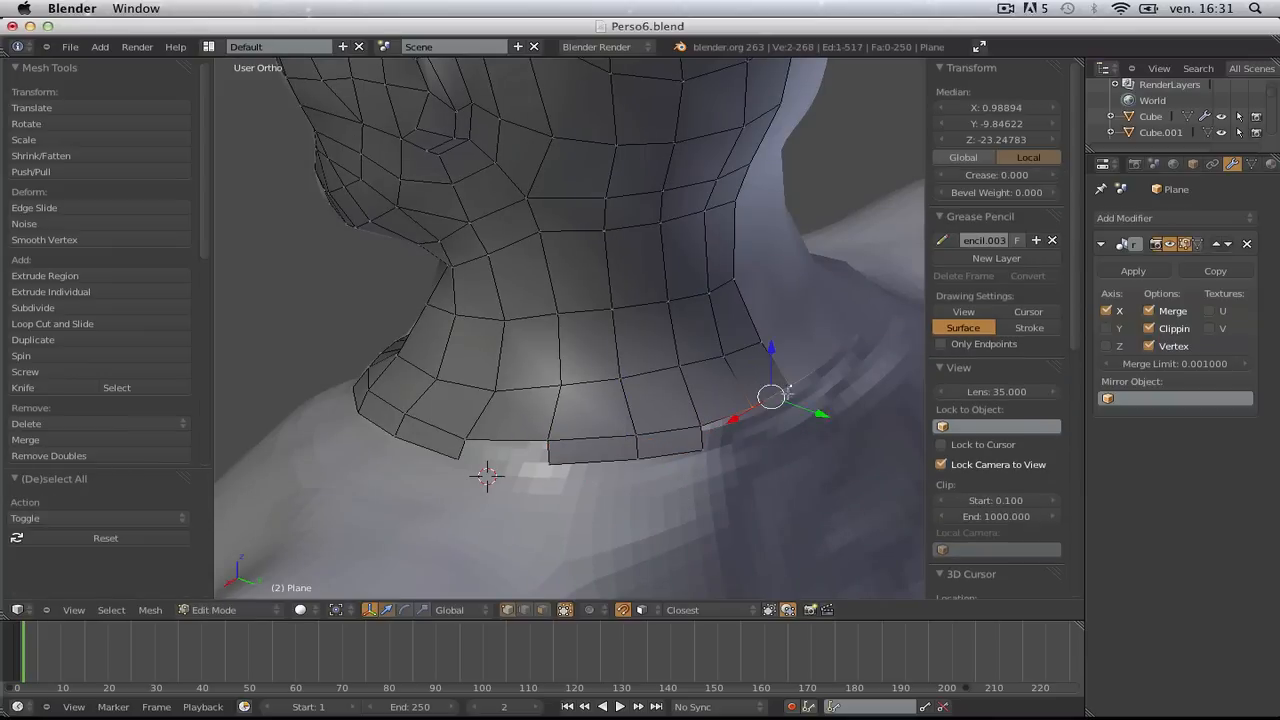
key(e)
click(794, 424)
key(a)
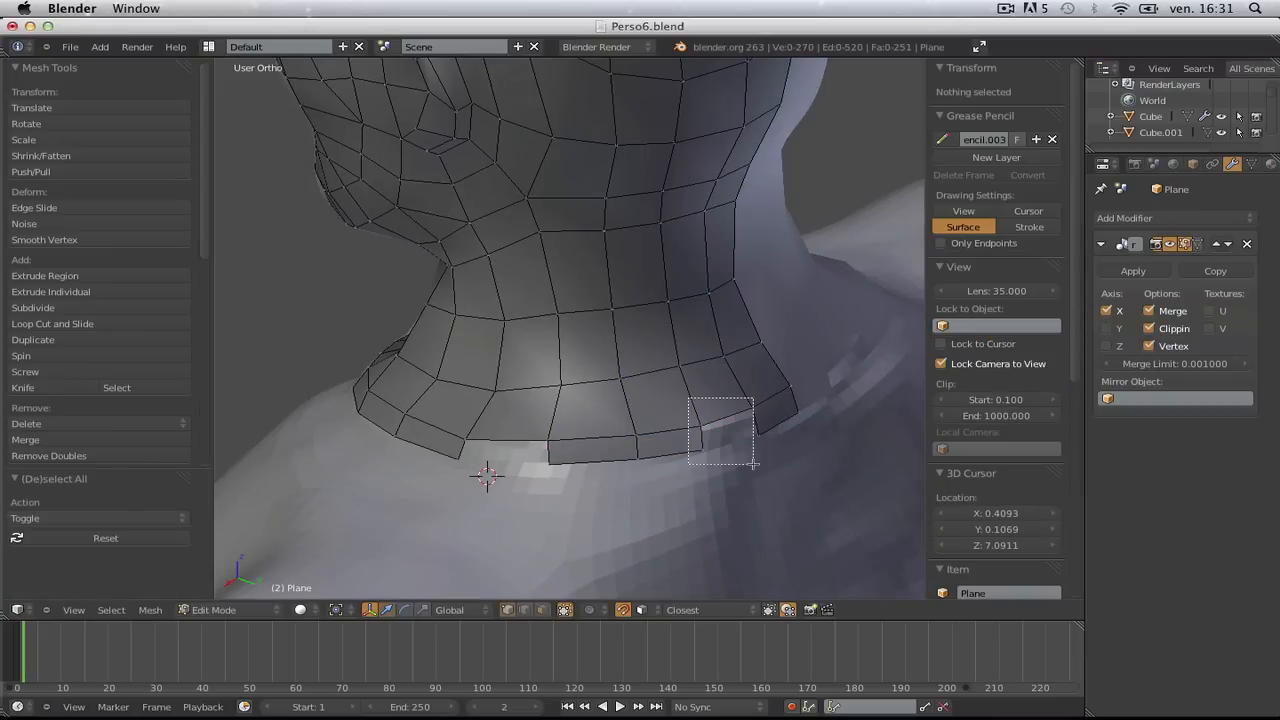
- Fill the two remaining gaps in the collar strip with faces
drag(760, 466, 762, 468)
key(f)
middle_drag(641, 470, 690, 490)
key(a)
key(b)
drag(556, 432, 680, 504)
key(f)
- Inspect the mirrored neck collar from the front in Object Mode
scroll(644, 432, down, 7)
key(Tab)
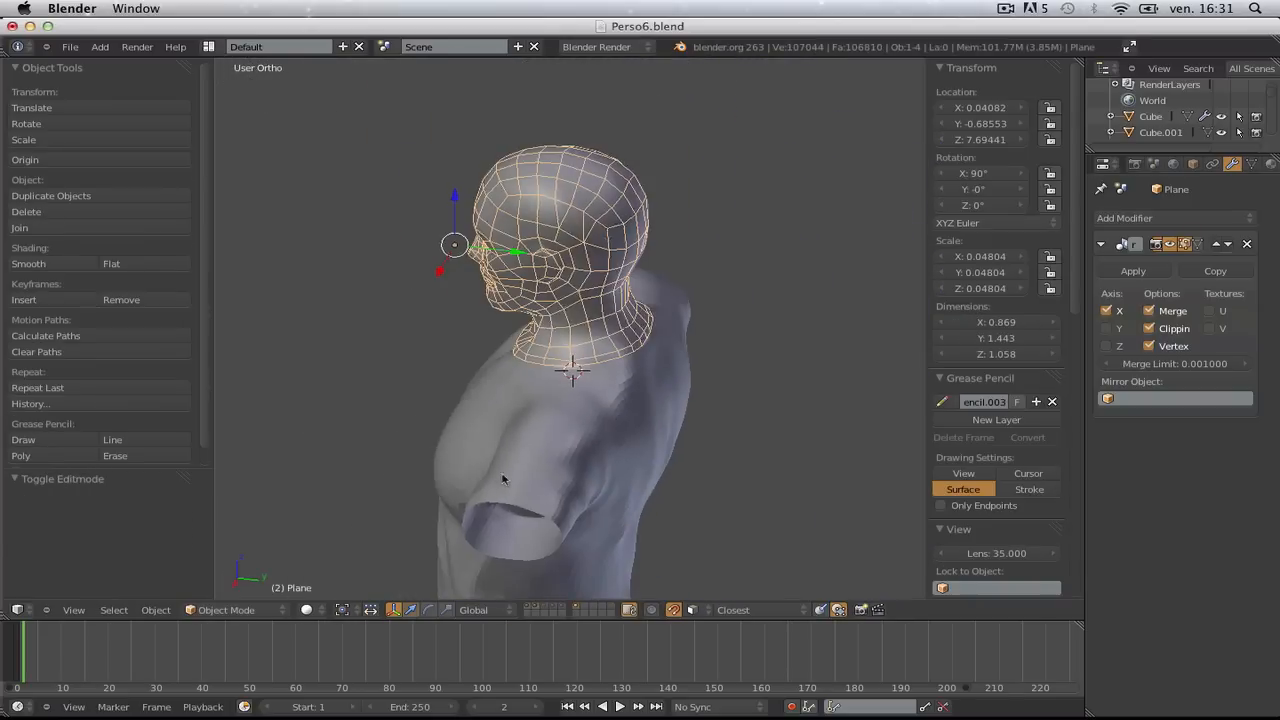
middle_drag(494, 480, 654, 399)
scroll(705, 395, up, 3)
key(a)
scroll(677, 434, up, 3)
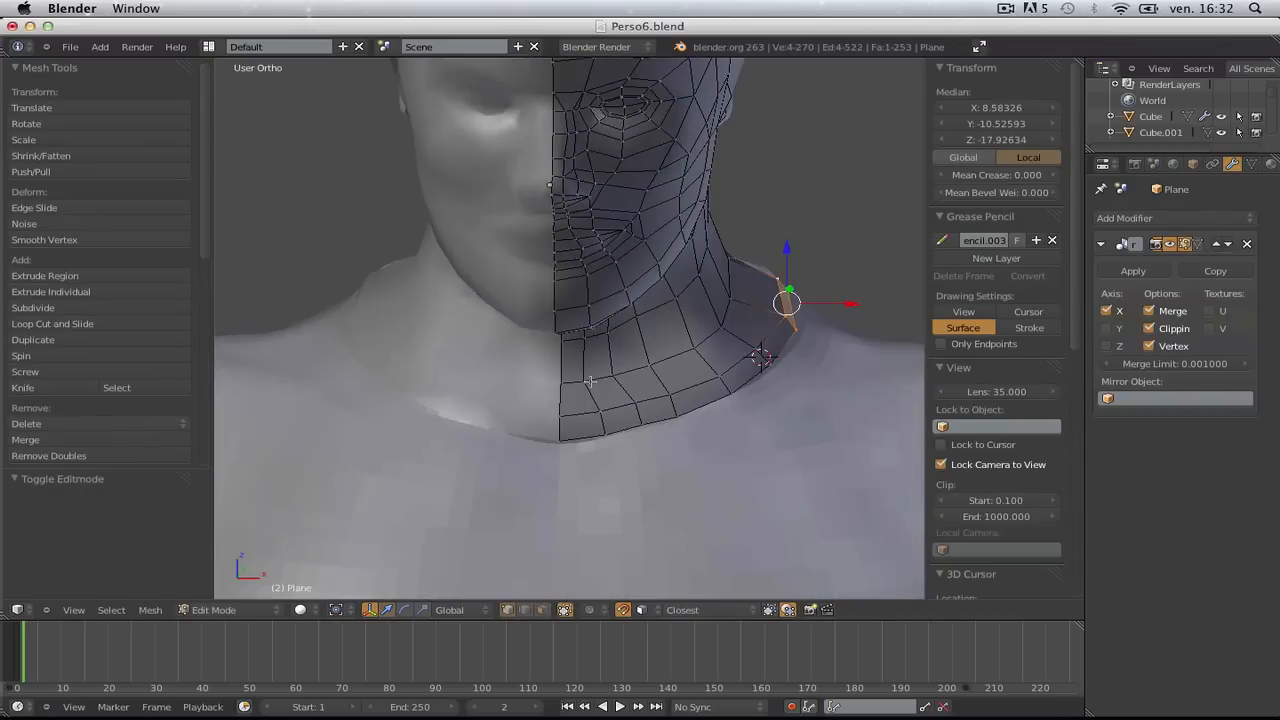
key(g)
click(549, 185)
key(Tab)
scroll(603, 449, down, 3)
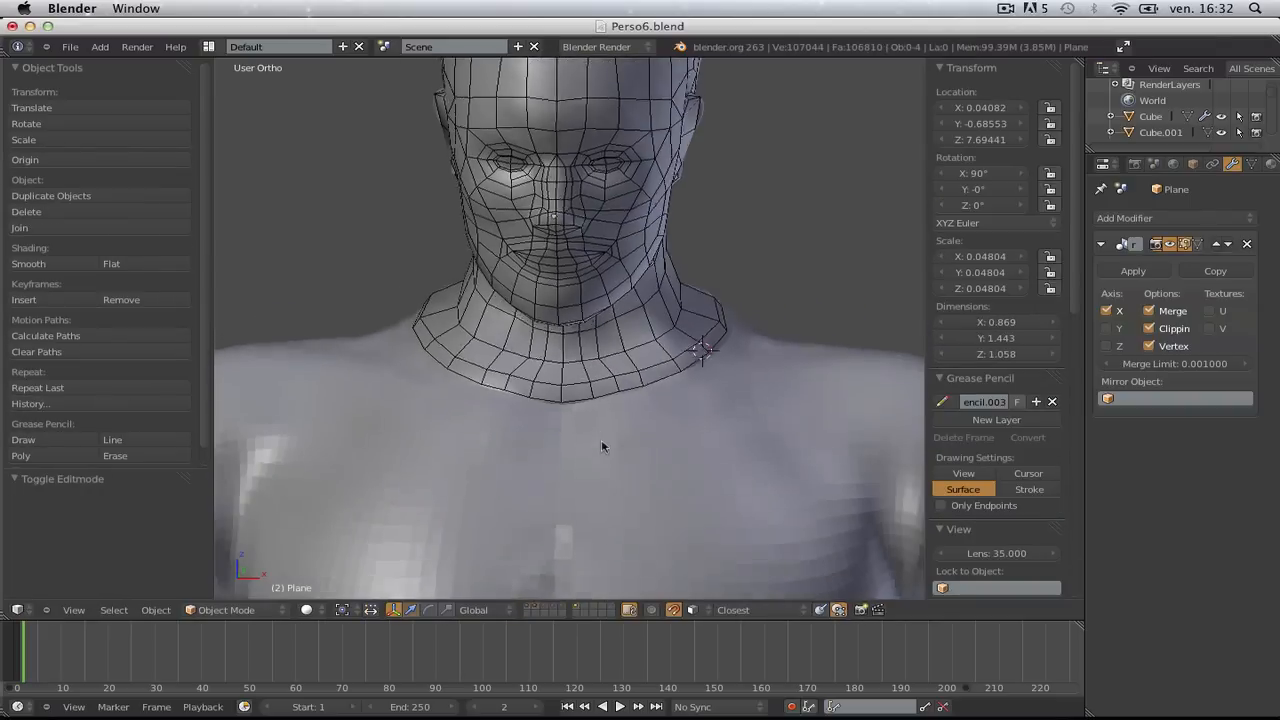
scroll(583, 446, up, 3)
middle_drag(583, 315, 596, 350)
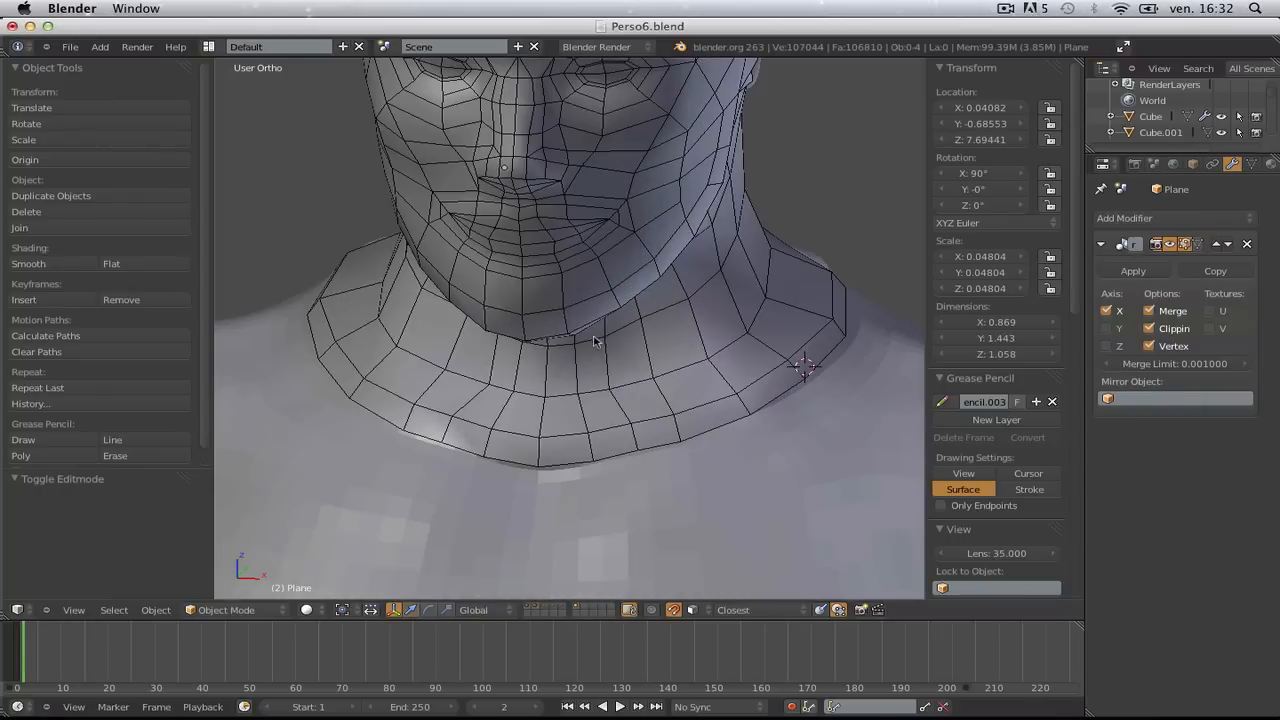
- Move the lower collar vertex pair beside the centre line inward and adjust the inner vertex of the neighbouring column
key(Tab)
key(g)
click(617, 389)
key(a)
right_click(593, 458)
shift+right_click(588, 435)
key(g)
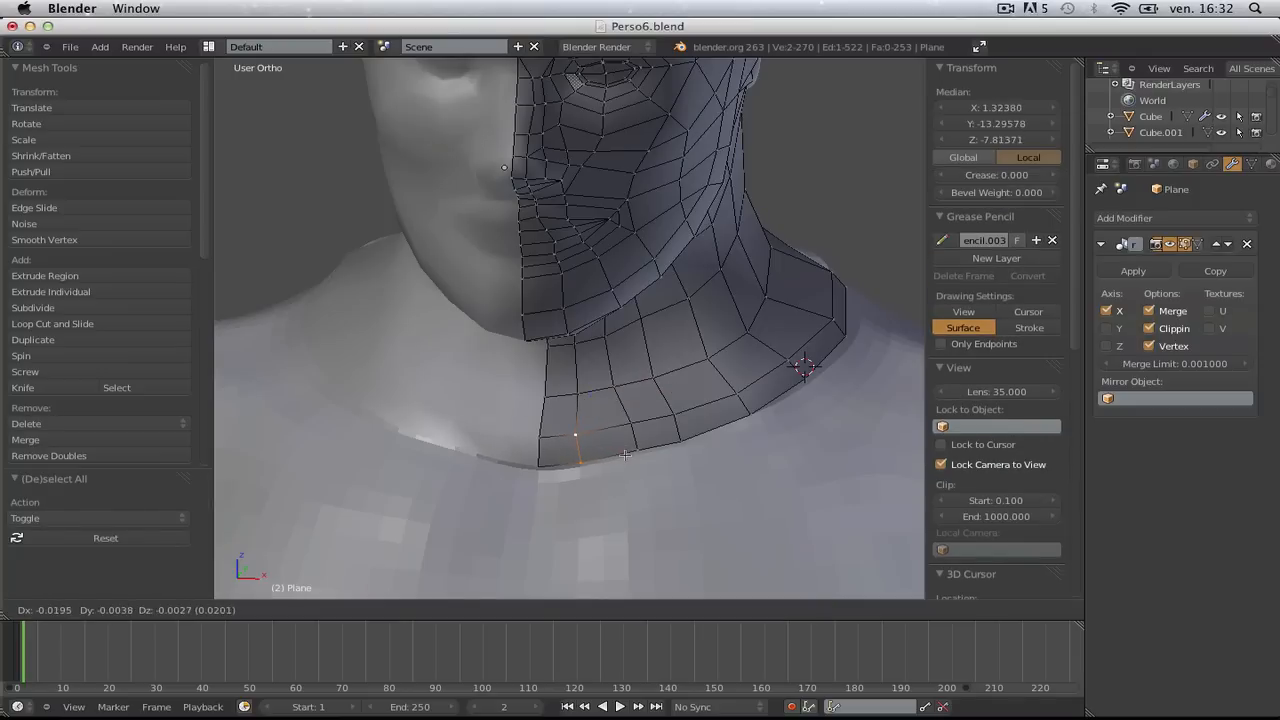
key(a)
right_click(630, 428)
key(g)
click(631, 437)
key(a)
- Move the collar's third vertex pair from the centre line outward and shift the vertex above it to match
middle_drag(712, 468, 665, 474)
right_click(606, 461)
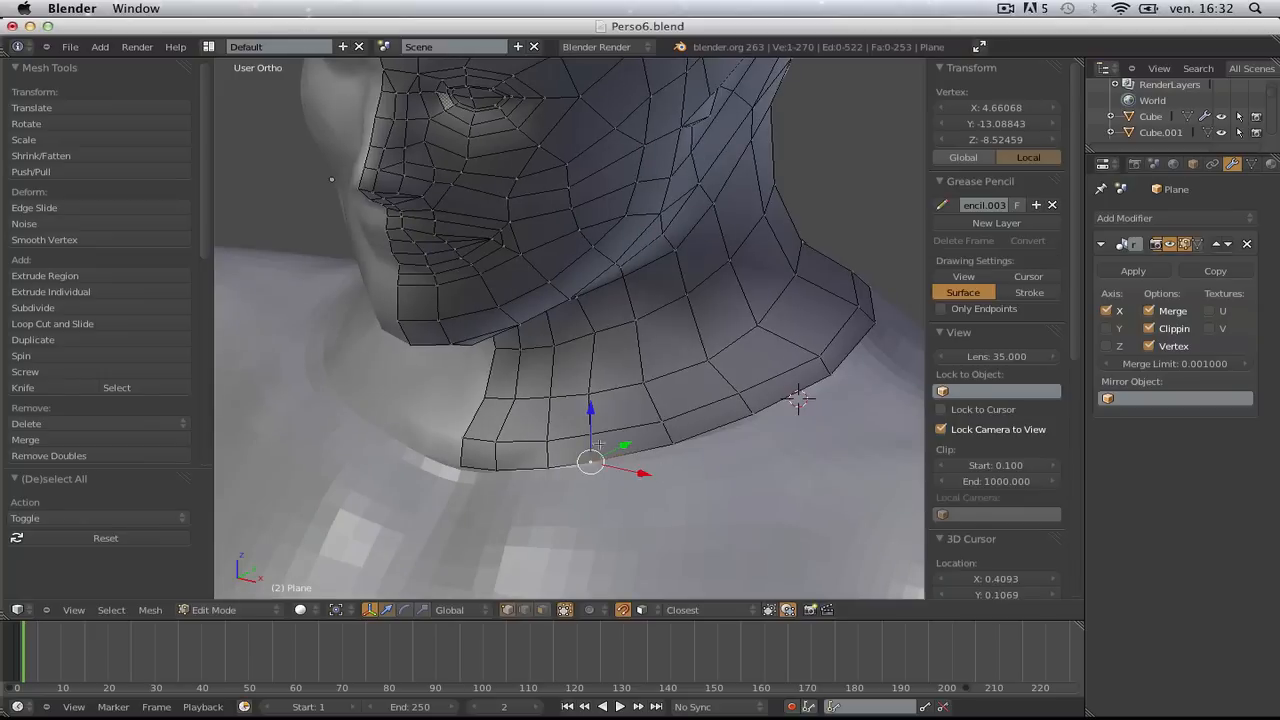
shift+right_click(602, 440)
key(g)
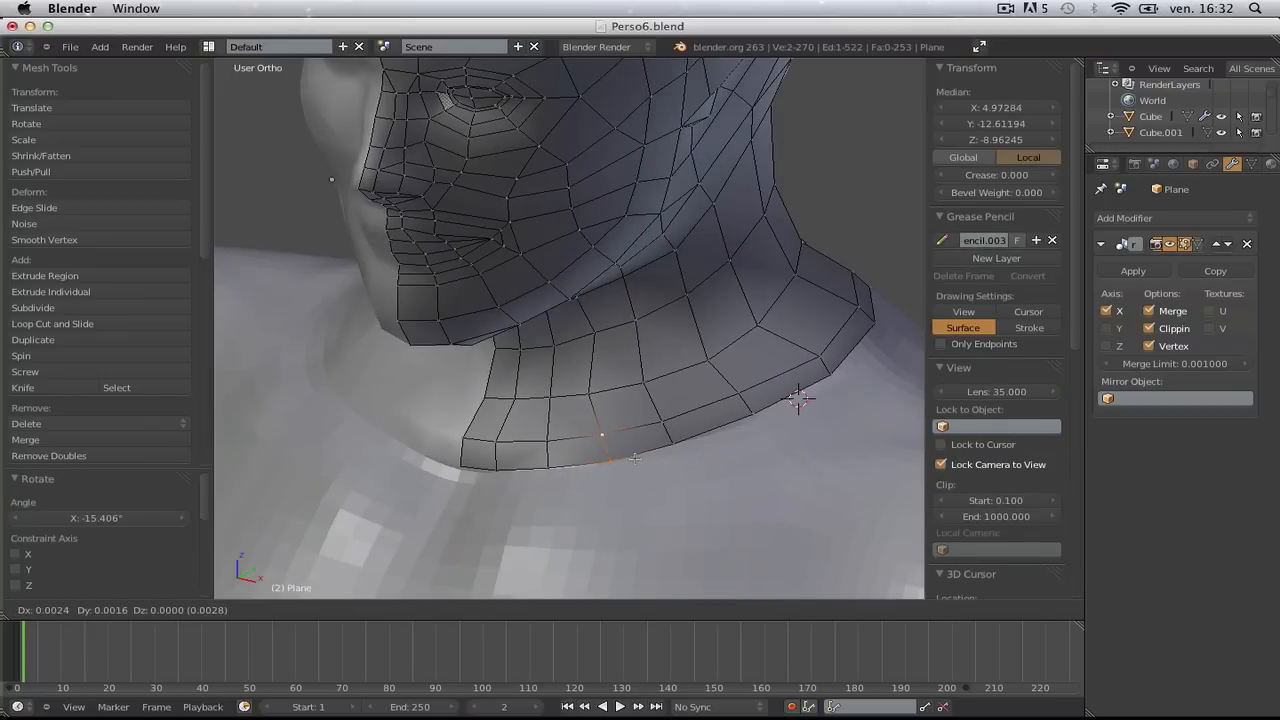
click(627, 460)
key(a)
right_click(589, 393)
click(606, 386)
- Extrude the collar's front edge beside the centre line down onto the chest
key(Tab)
scroll(620, 422, down, 3)
middle_drag(623, 426, 551, 423)
scroll(585, 410, down, 2)
key(KP_1)
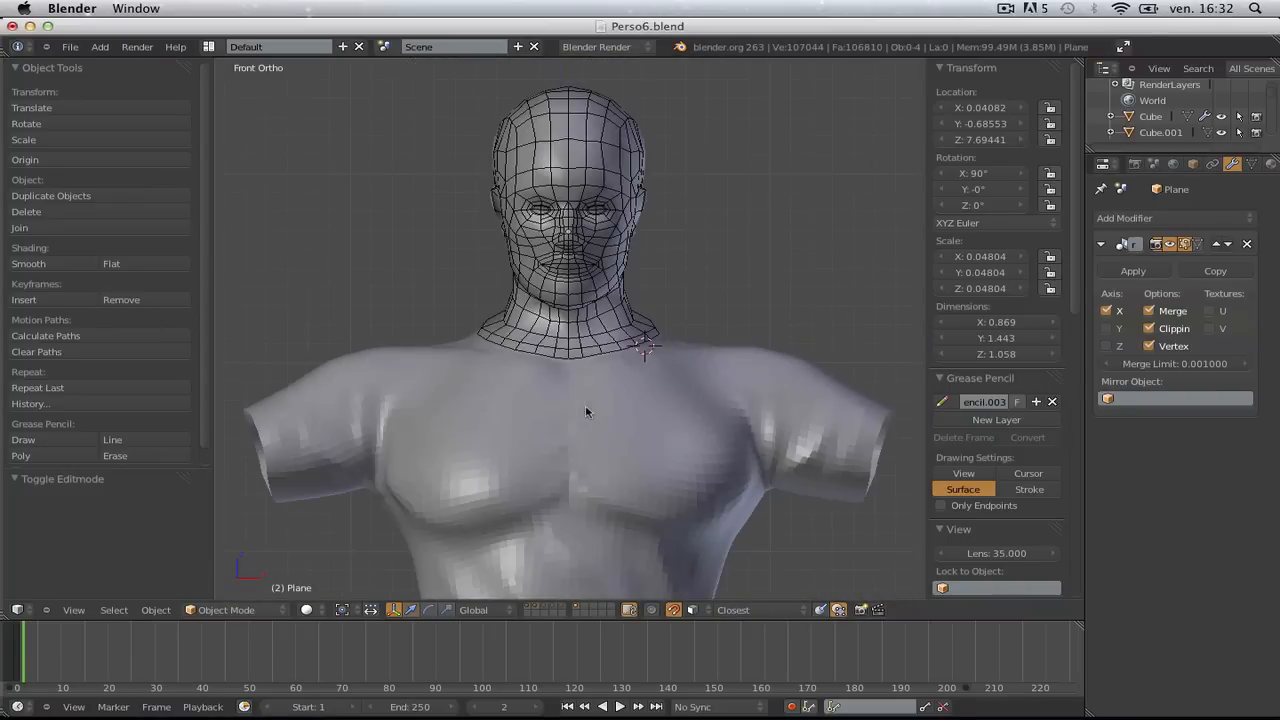
key(Tab)
scroll(585, 405, up, 5)
shift+click(598, 418)
middle_drag(598, 418, 579, 441)
scroll(579, 441, up, 2)
key(e)
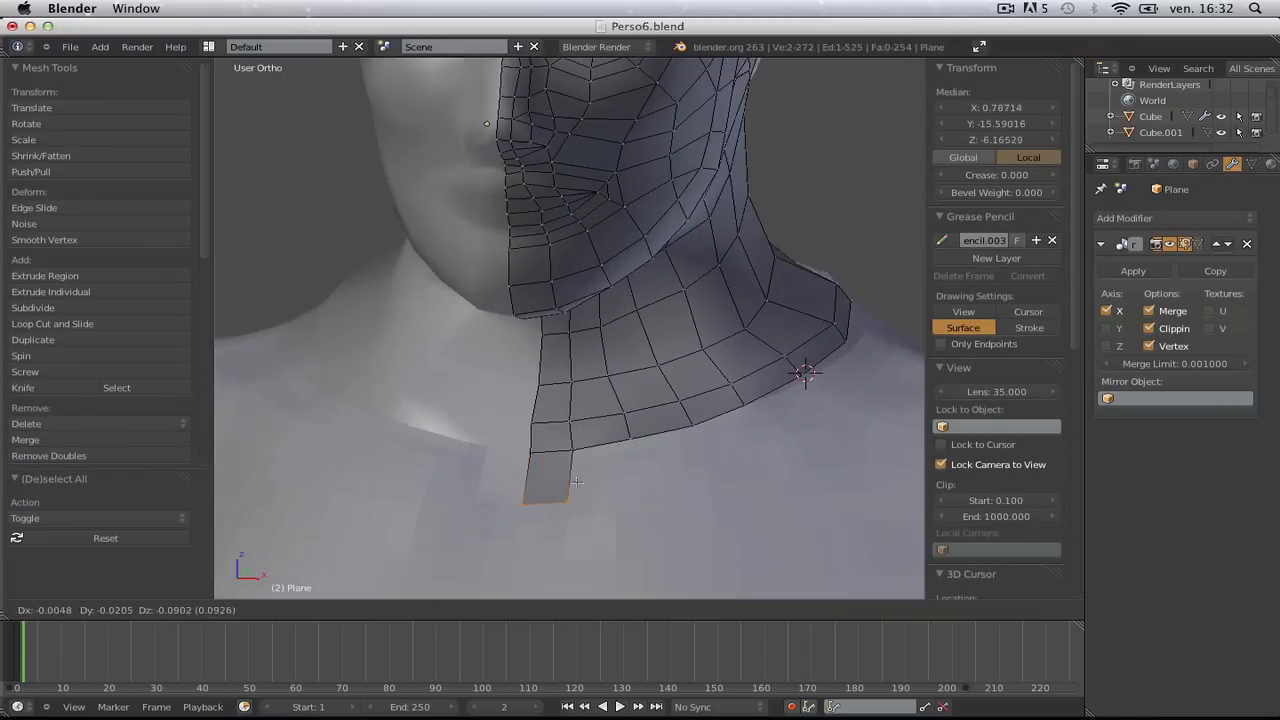
click(557, 521)
key(a)
- Extrude the collar's third front edge down onto the chest, parallel to the strip at the centre line
middle_drag(557, 521, 557, 531)
scroll(557, 531, down, 1)
right_click(610, 427)
middle_drag(610, 427, 649, 432)
key(g)
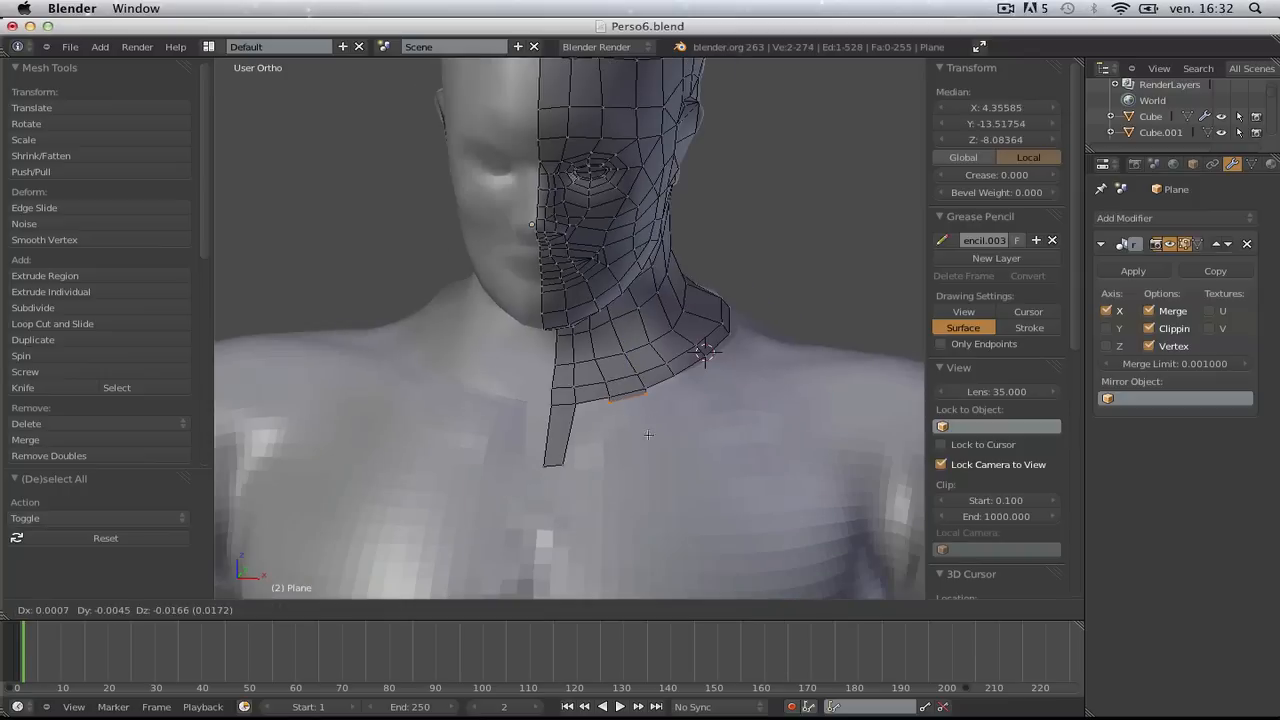
click(658, 466)
key(a)
- Adjust a lower corner vertex of the chest strips and fill the gap between them with a face
right_click(572, 465)
key(g)
click(580, 468)
shift+right_click(573, 403)
shift+right_click(608, 398)
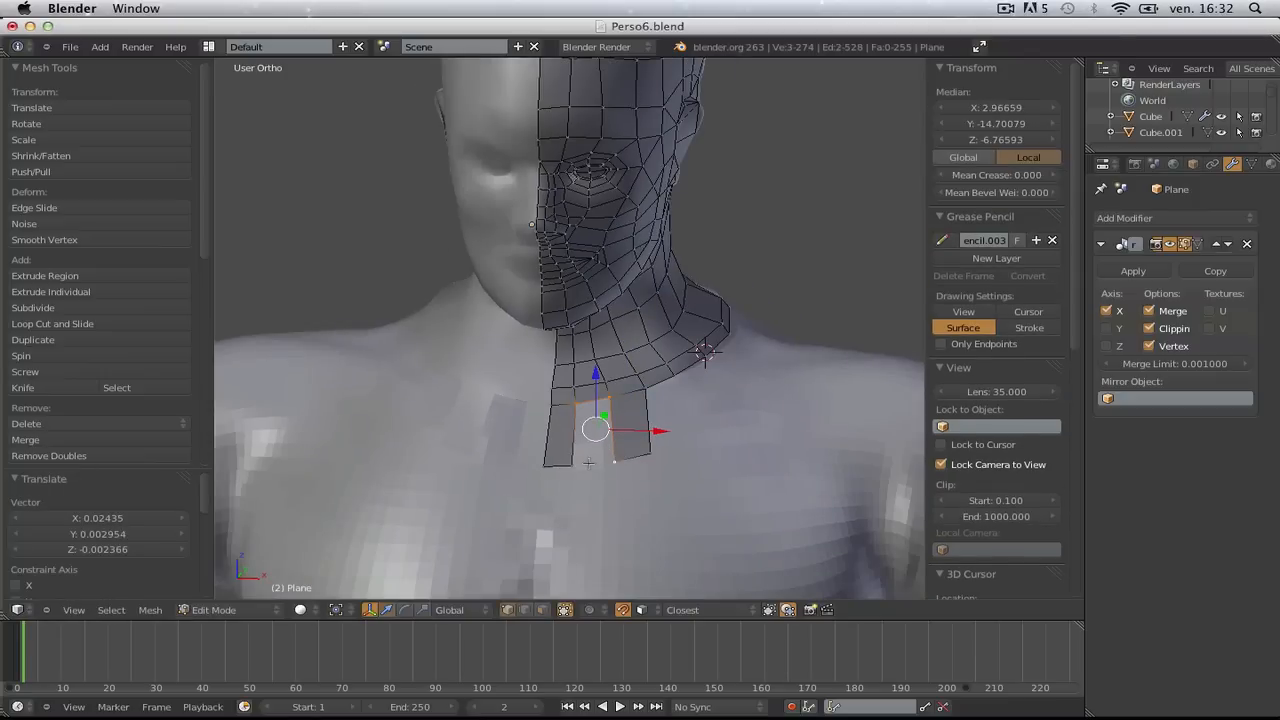
key(a)
middle_drag(617, 459, 564, 405)
key(a)
right_click(565, 404)
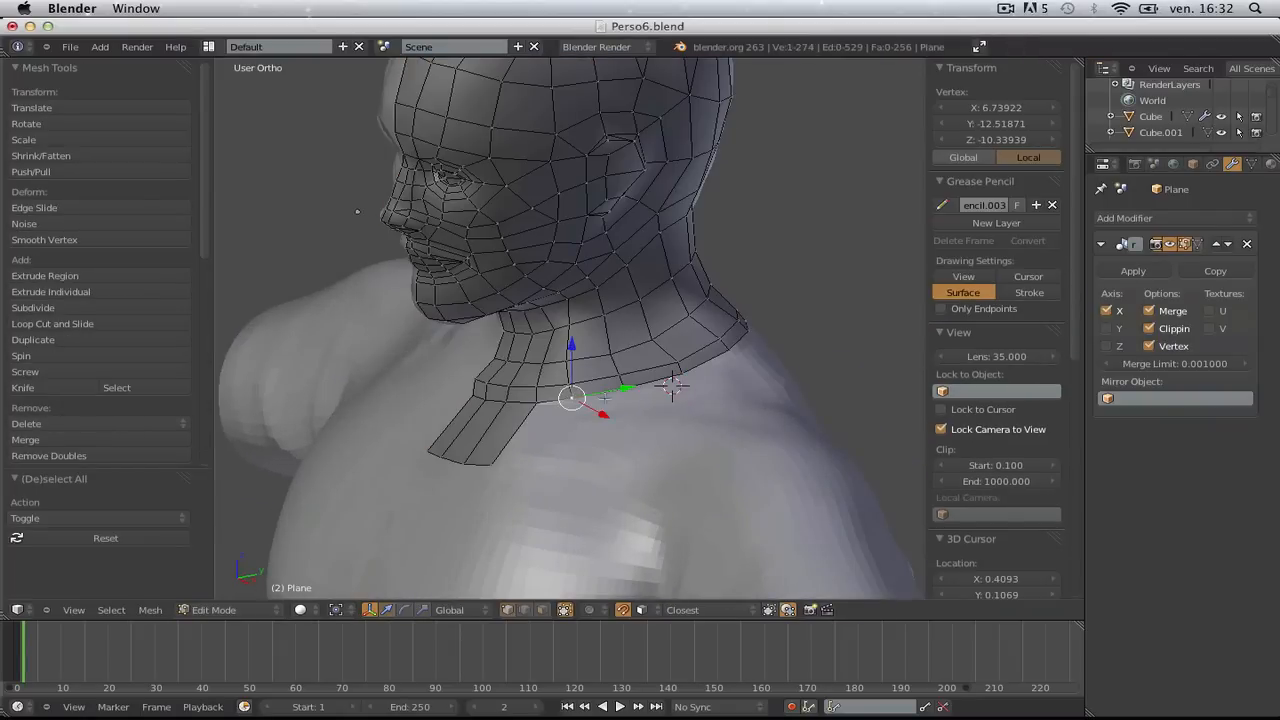
shift+right_click(674, 388)
key(e)
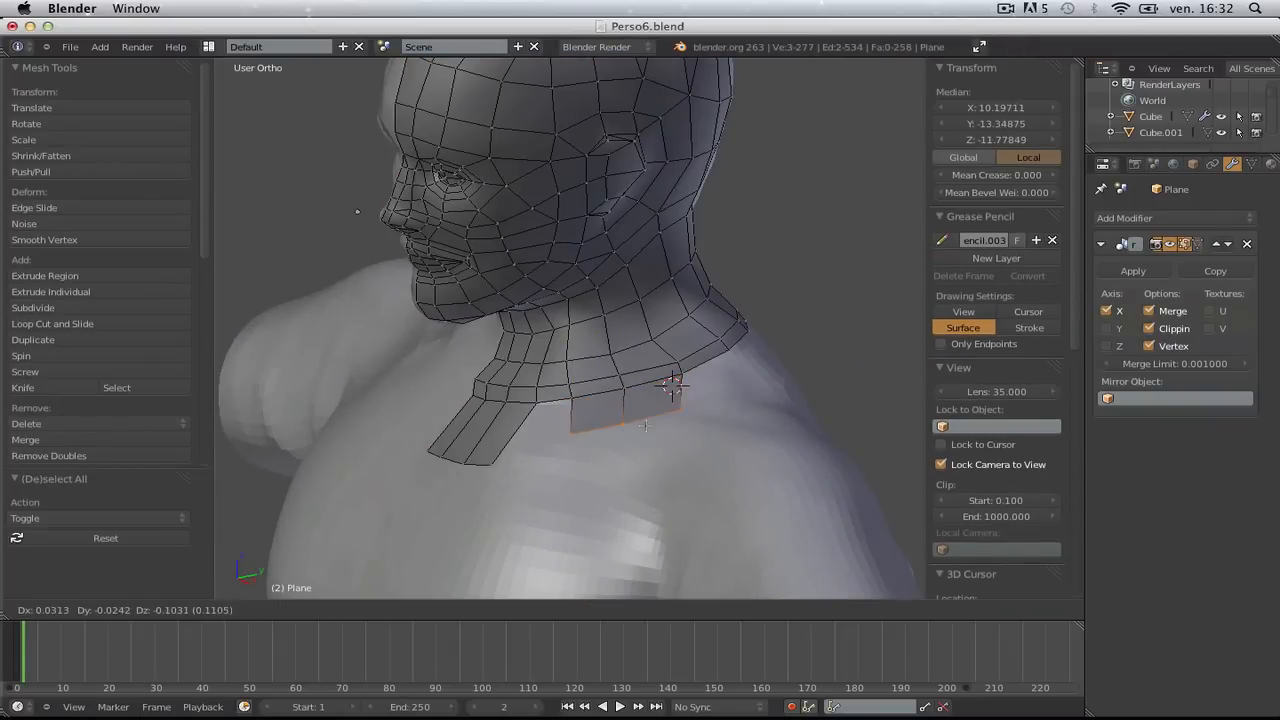
key(Escape)
middle_drag(647, 427, 582, 320)
key(ctrl+z)
key(a)
- Extrude the bottom edge loop of the chest strip downward twice along the sternum
scroll(582, 315, down, 3)
scroll(580, 308, up, 4)
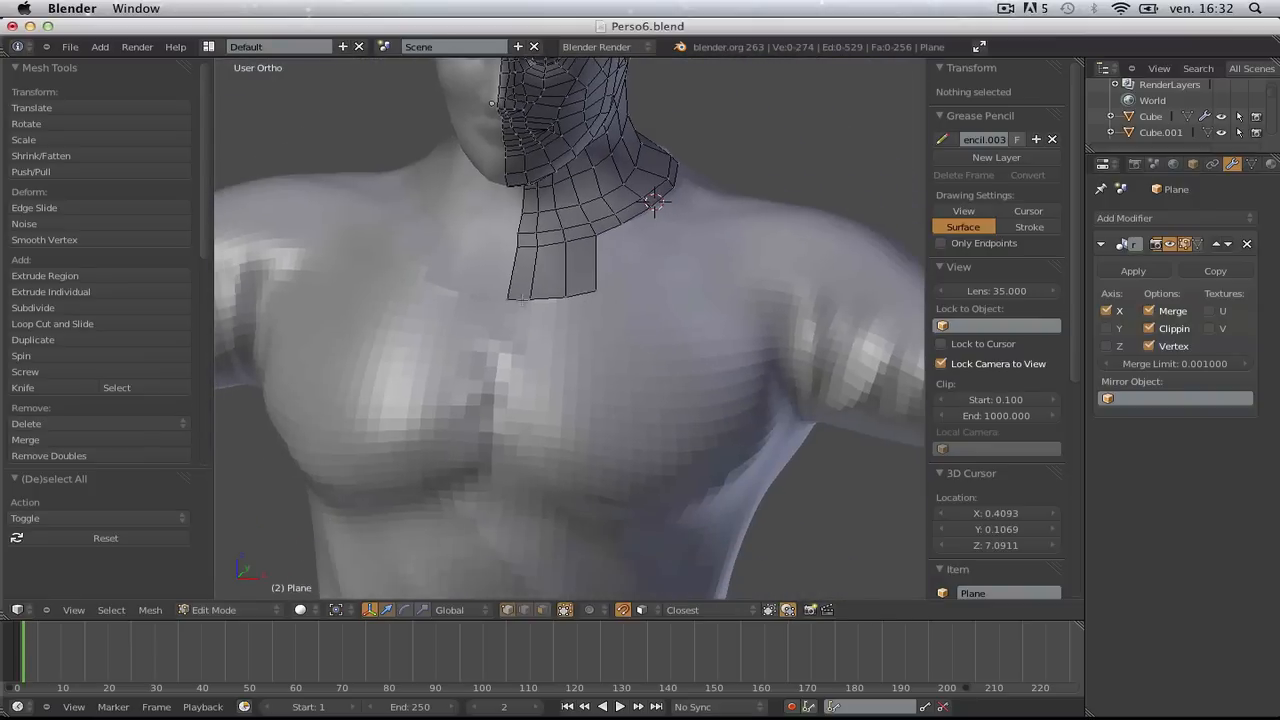
right_click(484, 287)
alt+right_click(517, 282)
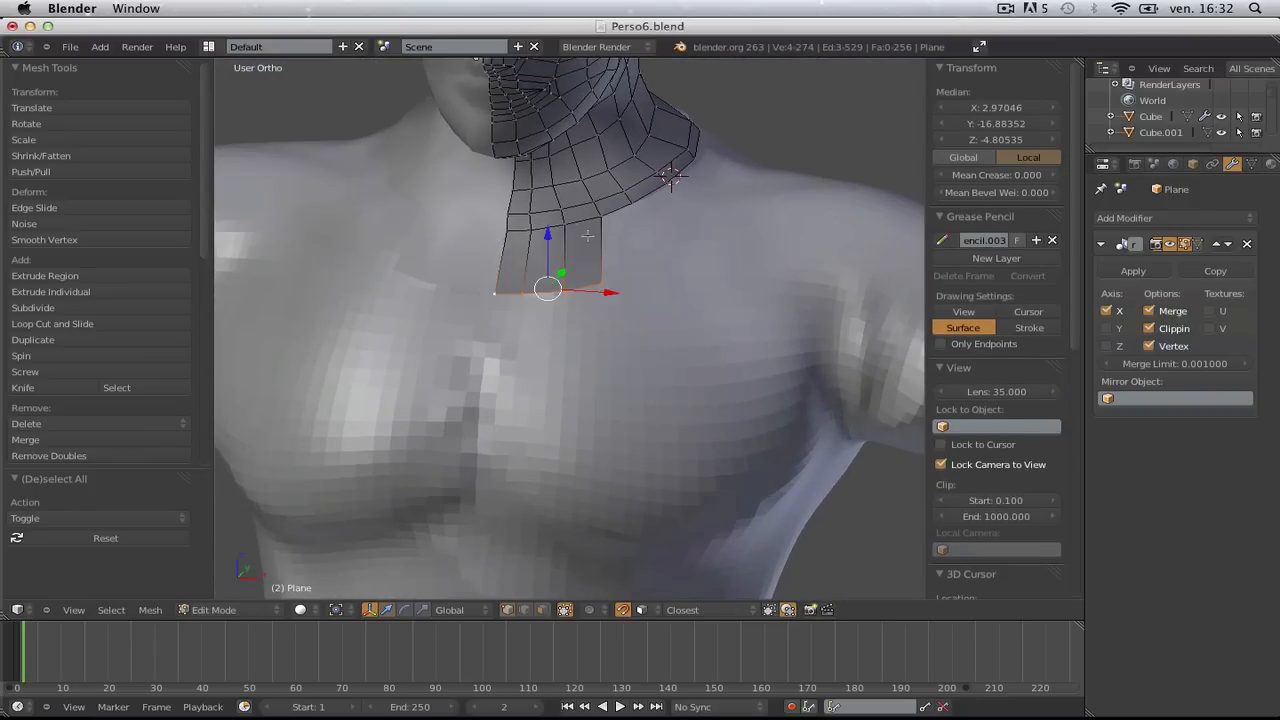
key(e)
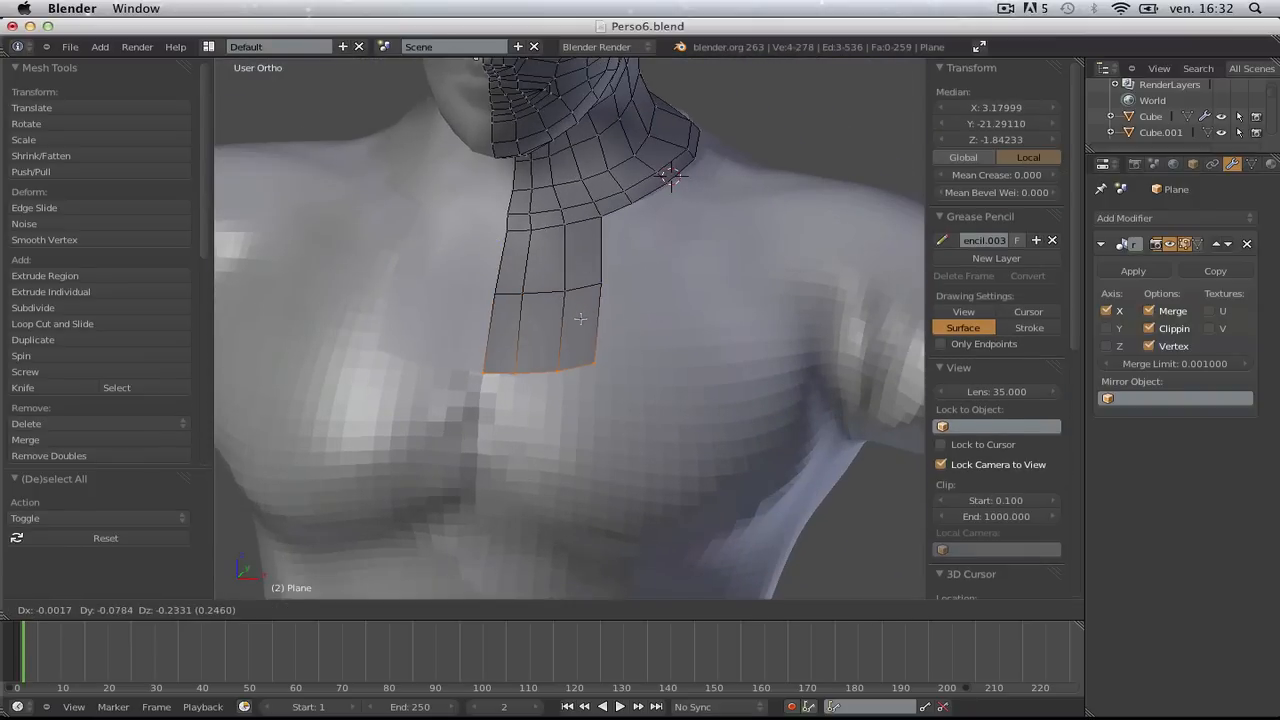
click(580, 317)
key(e)
click(570, 400)
key(a)
- Shift the chest strip's bottom edge loop slightly and extrude one more row down to the lower pectorals
middle_drag(570, 400, 604, 475)
mouse_move(546, 447)
right_down()
mouse_move(535, 463)
mouse_move(551, 440)
right_up()
alt+right_click(553, 438)
key(g)
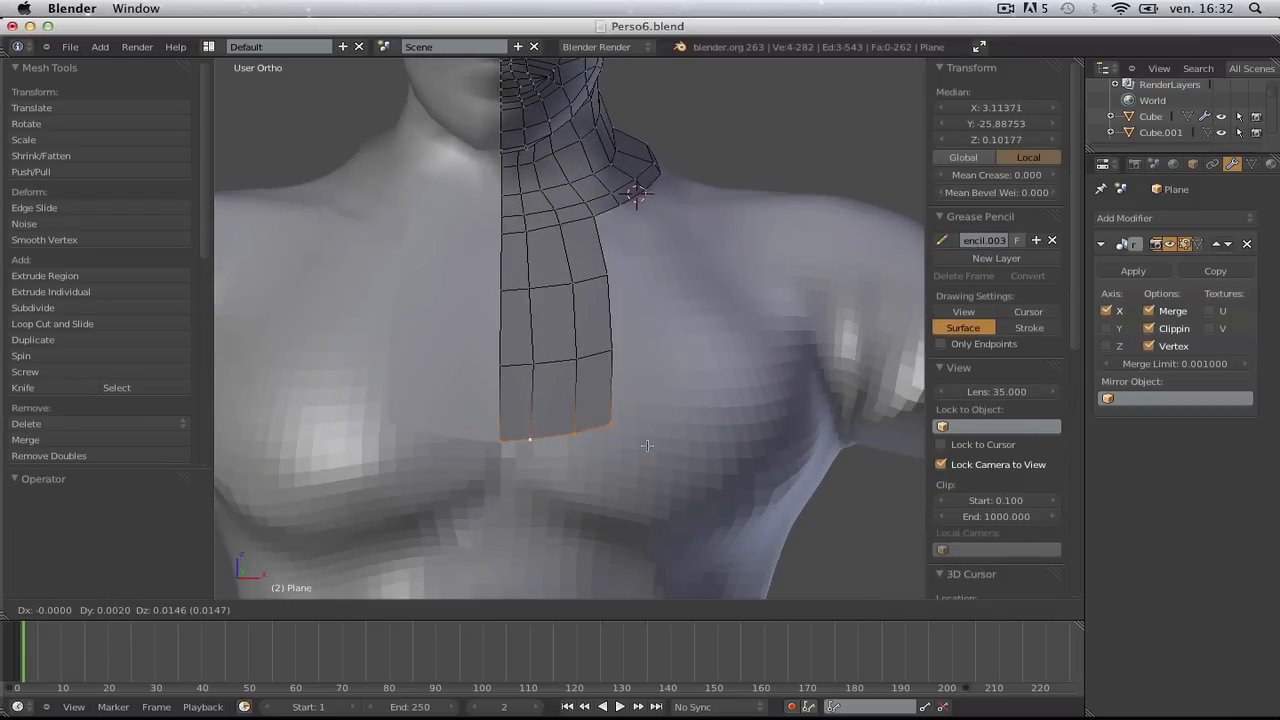
click(554, 427)
key(e)
click(646, 500)
key(a)
- Reposition the bottom-row vertices of the chest strip to follow the lower pectoral line
right_drag(531, 483, 573, 509)
key(a)
key(a)
right_drag(612, 462, 640, 520)
right_click(506, 481)
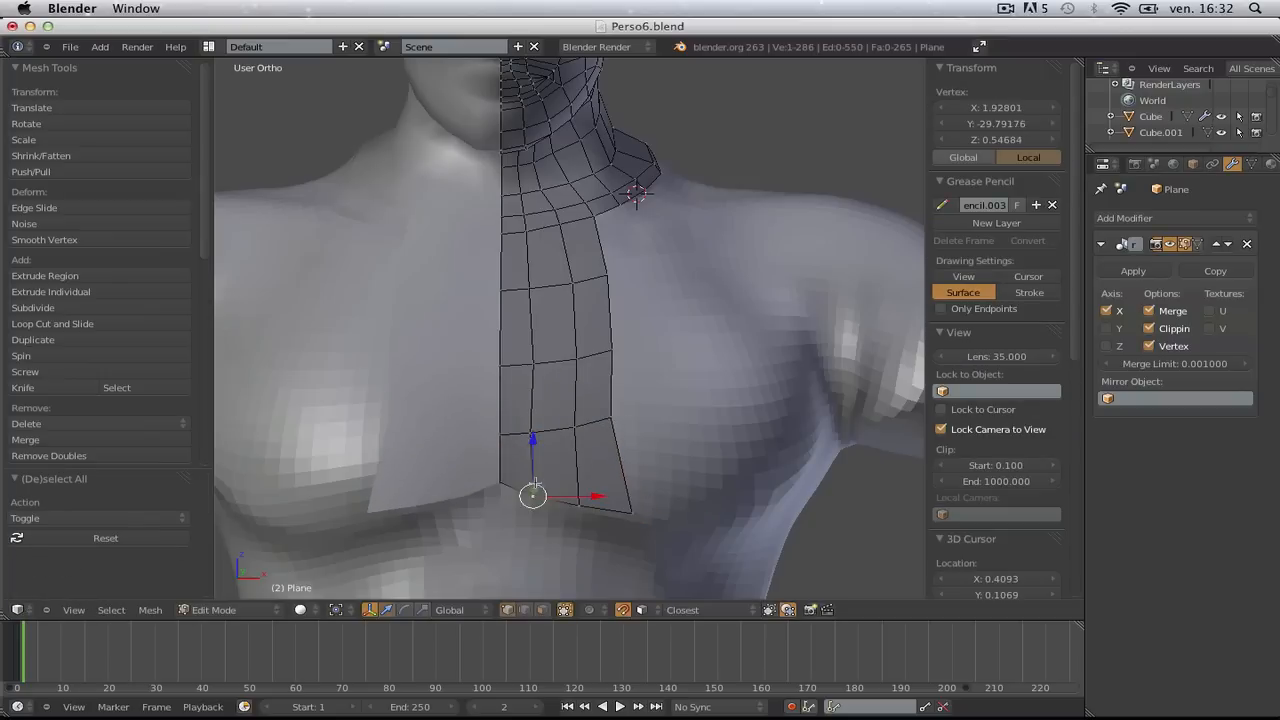
right_drag(535, 480, 500, 481)
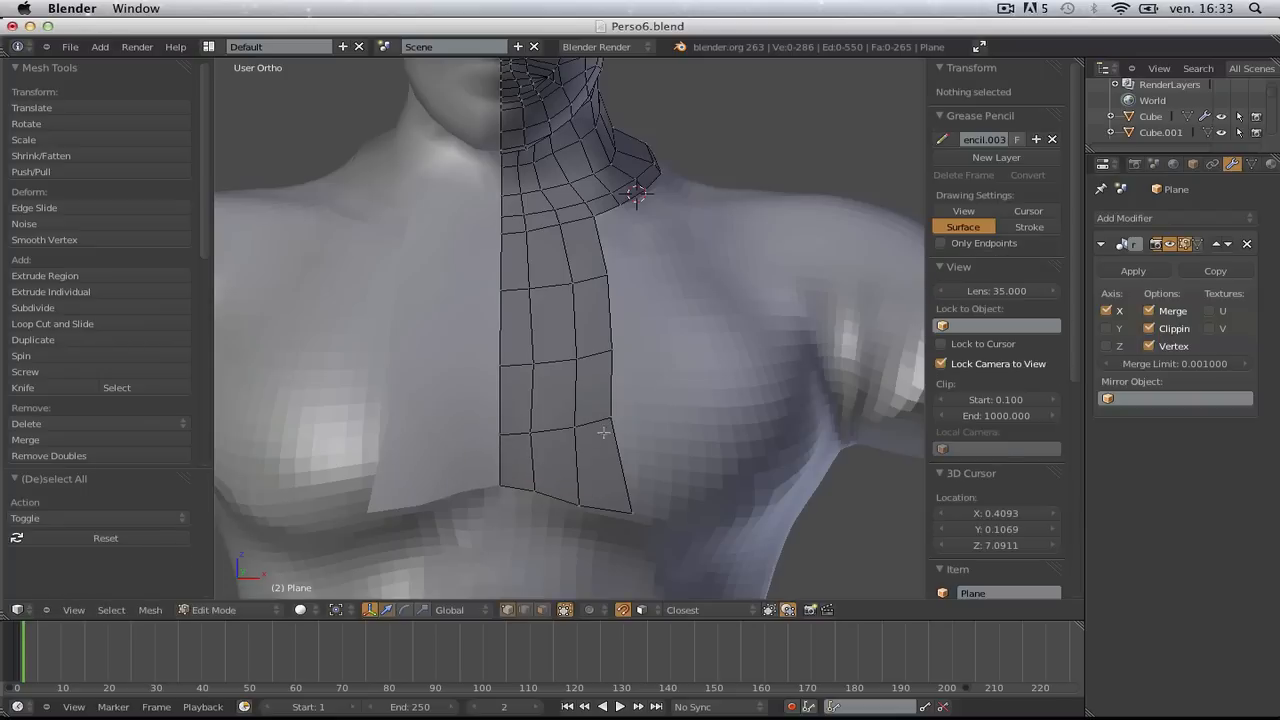
right_drag(579, 430, 578, 439)
right_drag(577, 509, 583, 510)
right_drag(641, 523, 632, 524)
key(a)
- Even out the inner vertices of the chest strip's middle and lower rows
middle_drag(632, 524, 589, 420)
alt+right_click(484, 430)
key(a)
right_drag(577, 430, 534, 444)
key(a)
key(a)
right_drag(489, 437, 489, 440)
key(a)
right_drag(588, 375, 523, 366)
key(a)
key(a)
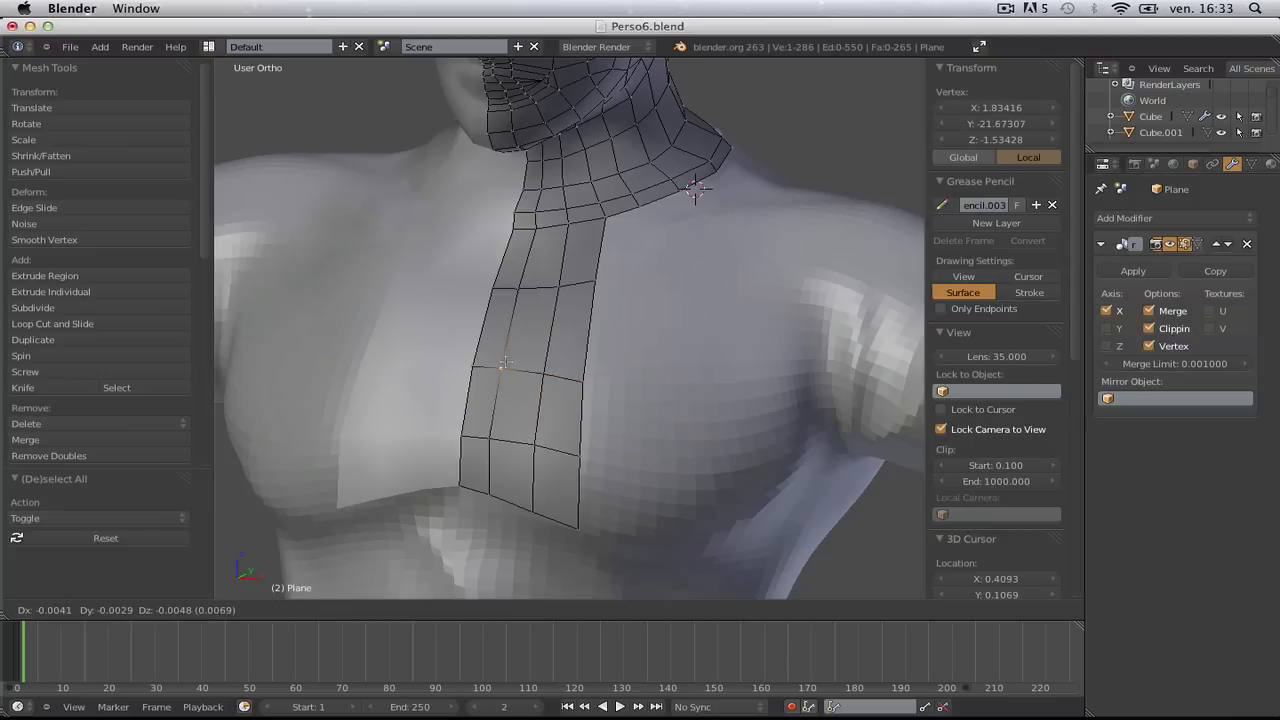
key(a)
- Inspect the mirrored chest strip against the whole torso in Object Mode
middle_drag(530, 360, 591, 337)
scroll(591, 337, down, 6)
key(Tab)
middle_drag(561, 393, 589, 376)
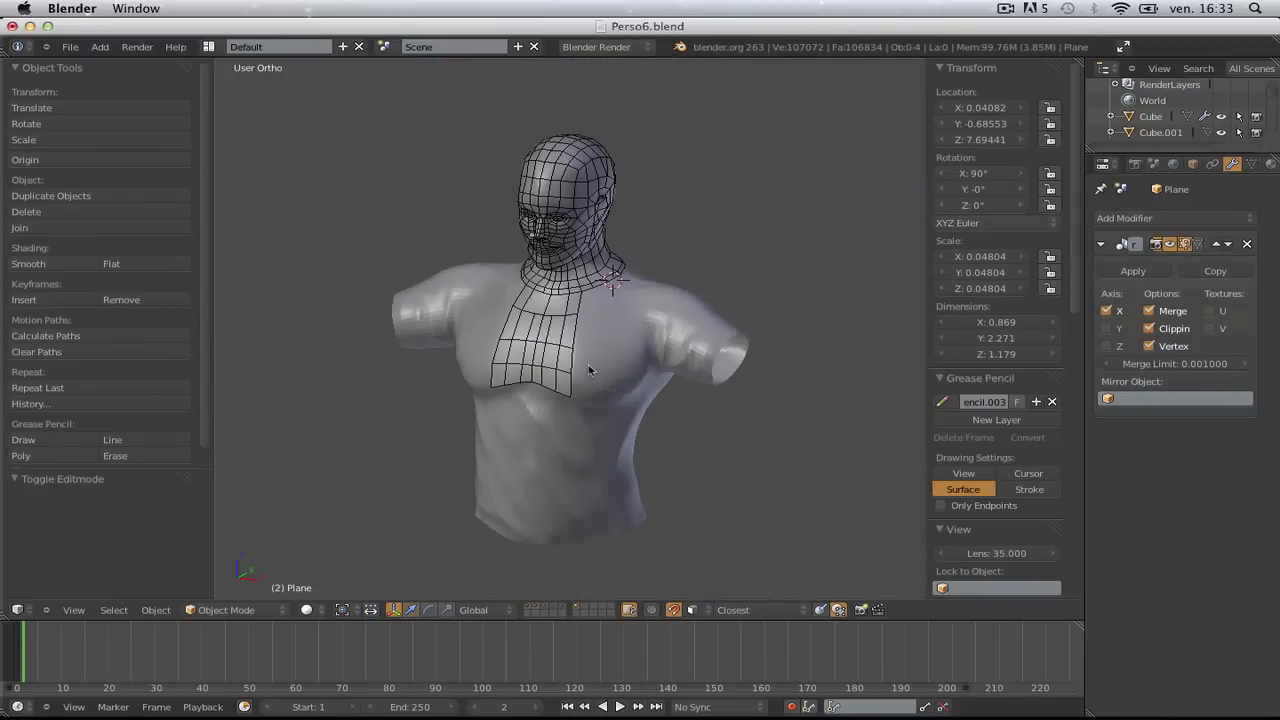
scroll(637, 346, up, 3)
middle_drag(637, 403, 675, 380)
scroll(675, 380, down, 3)
middle_drag(612, 436, 630, 398)
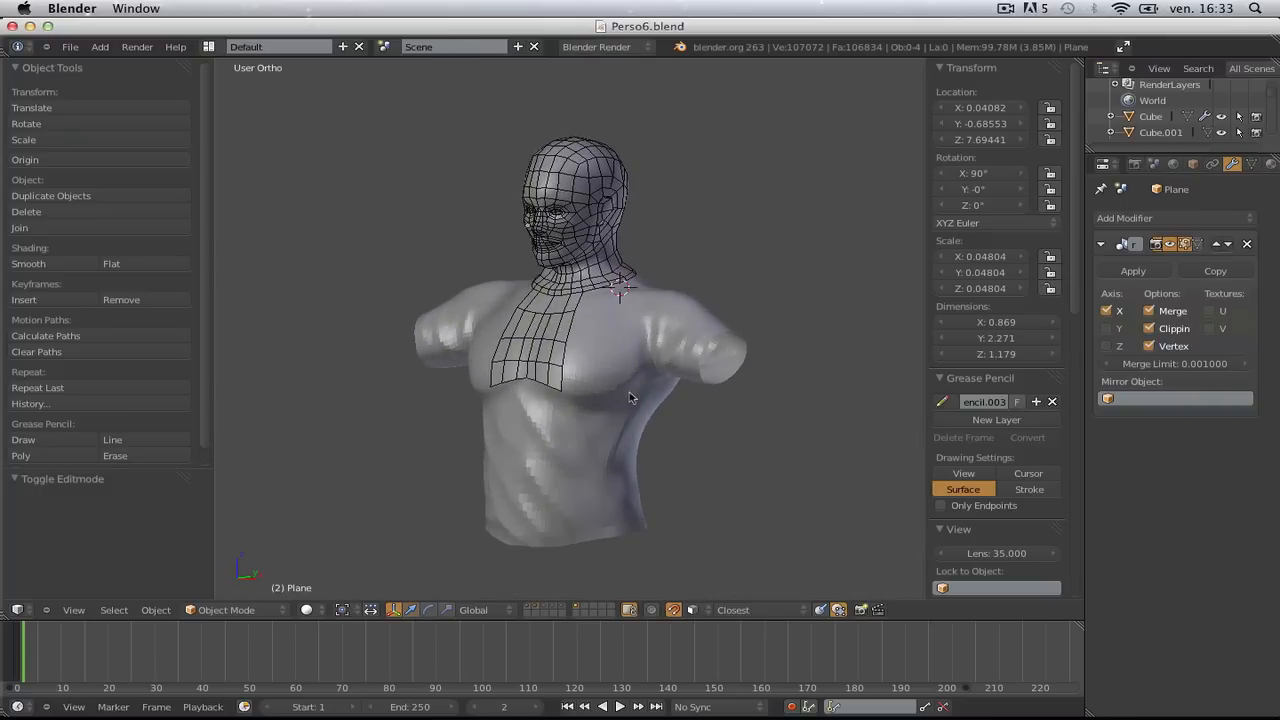
scroll(630, 398, up, 1)
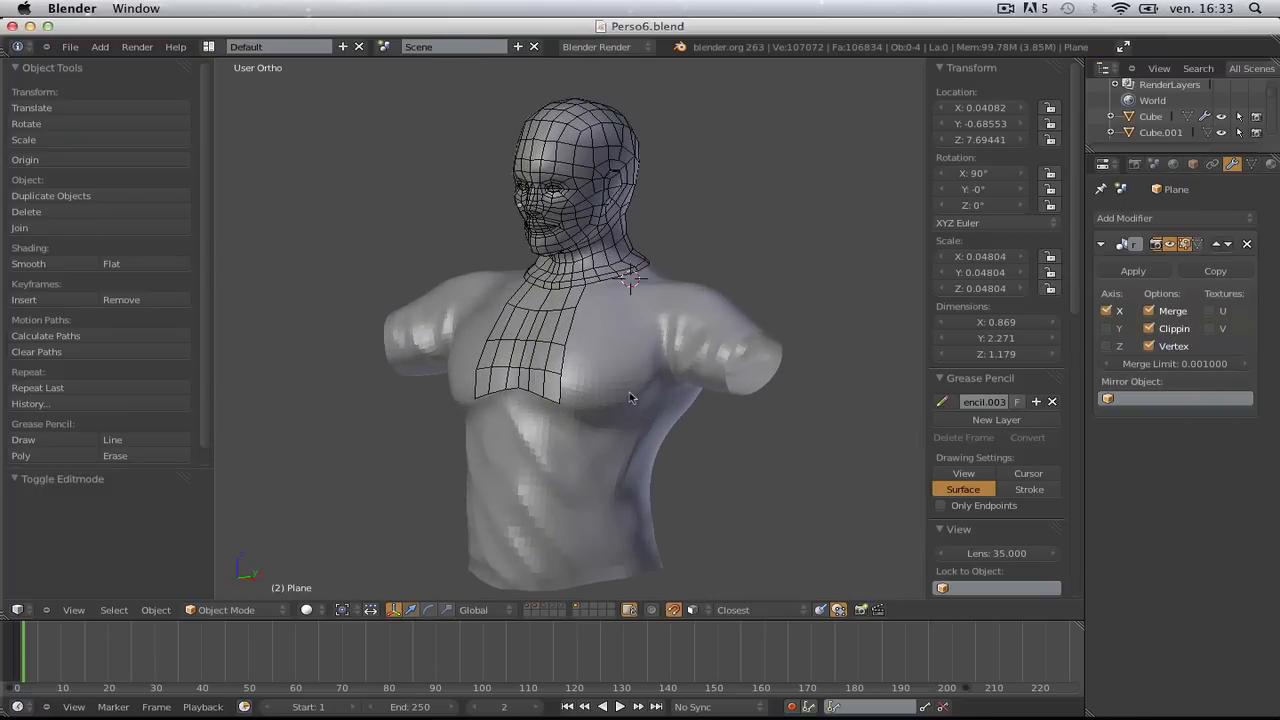